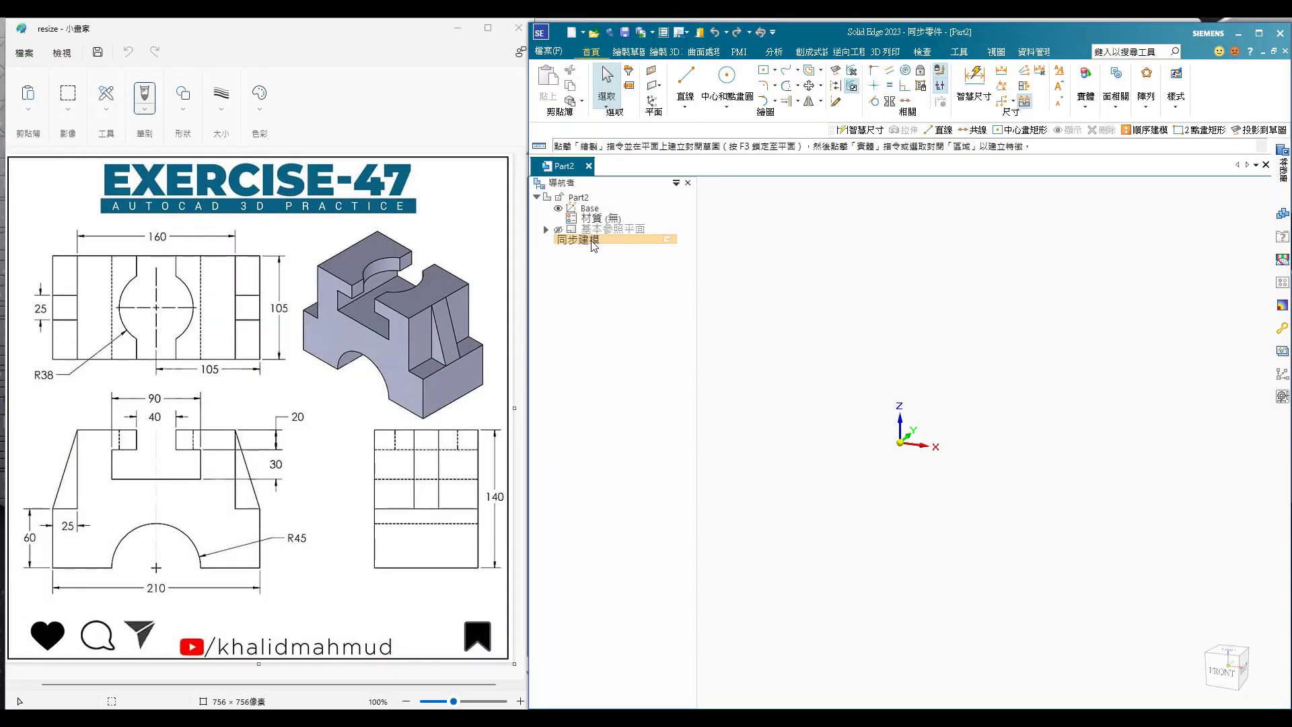
- Bring up the modelling-mode options for the new blank Part2
right_click(592, 244)
- Switch the part to ordered modelling and check the base reference planes
click(632, 377)
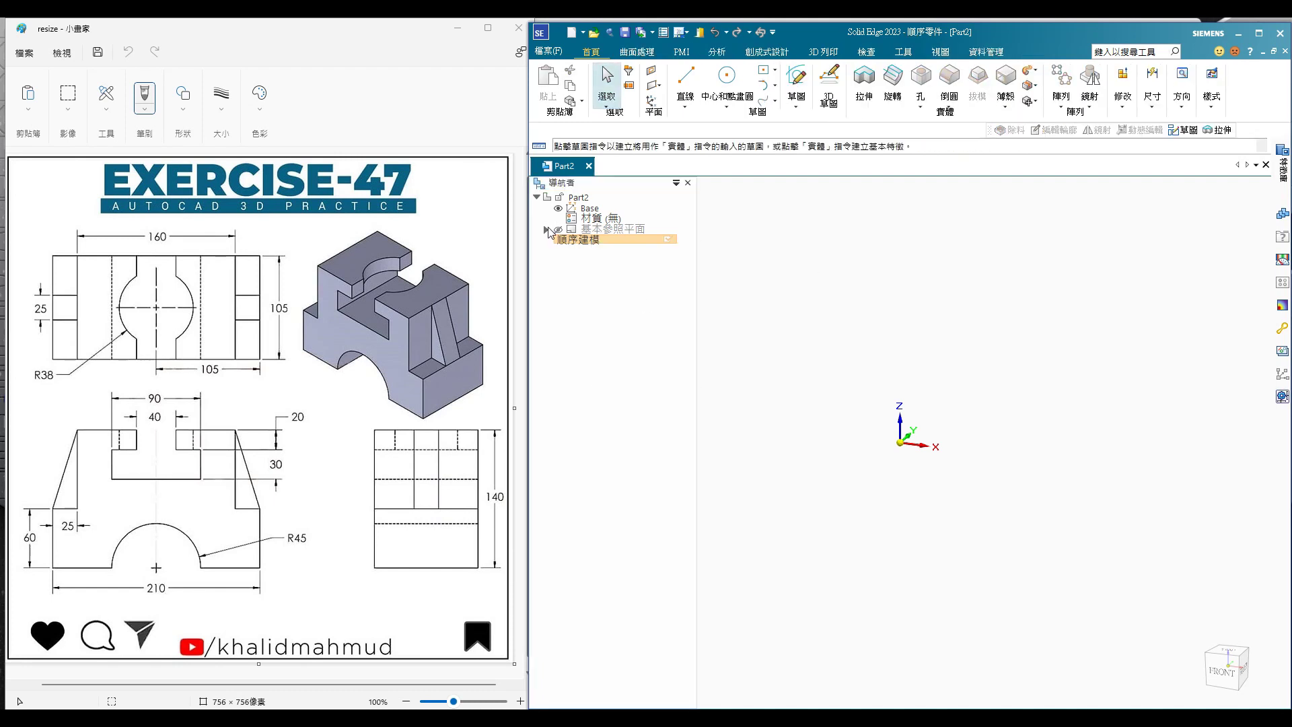
click(619, 240)
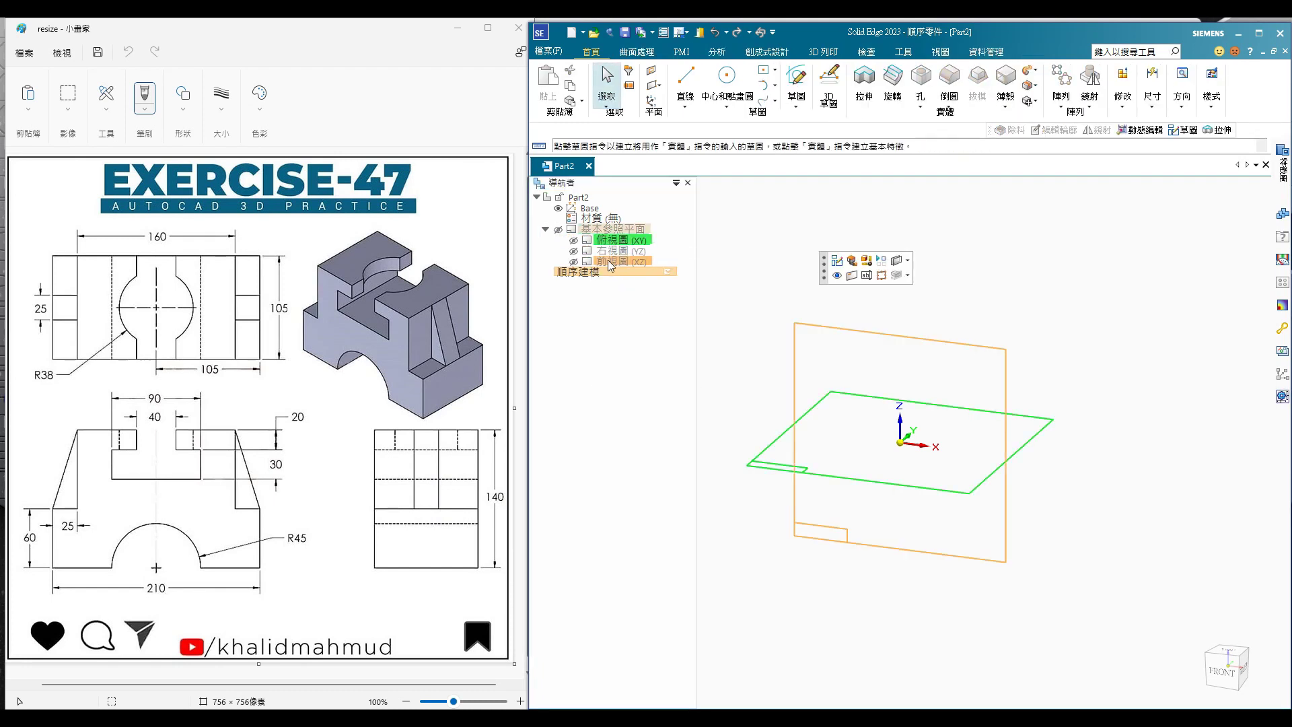
shift+click(608, 260)
right_click(607, 260)
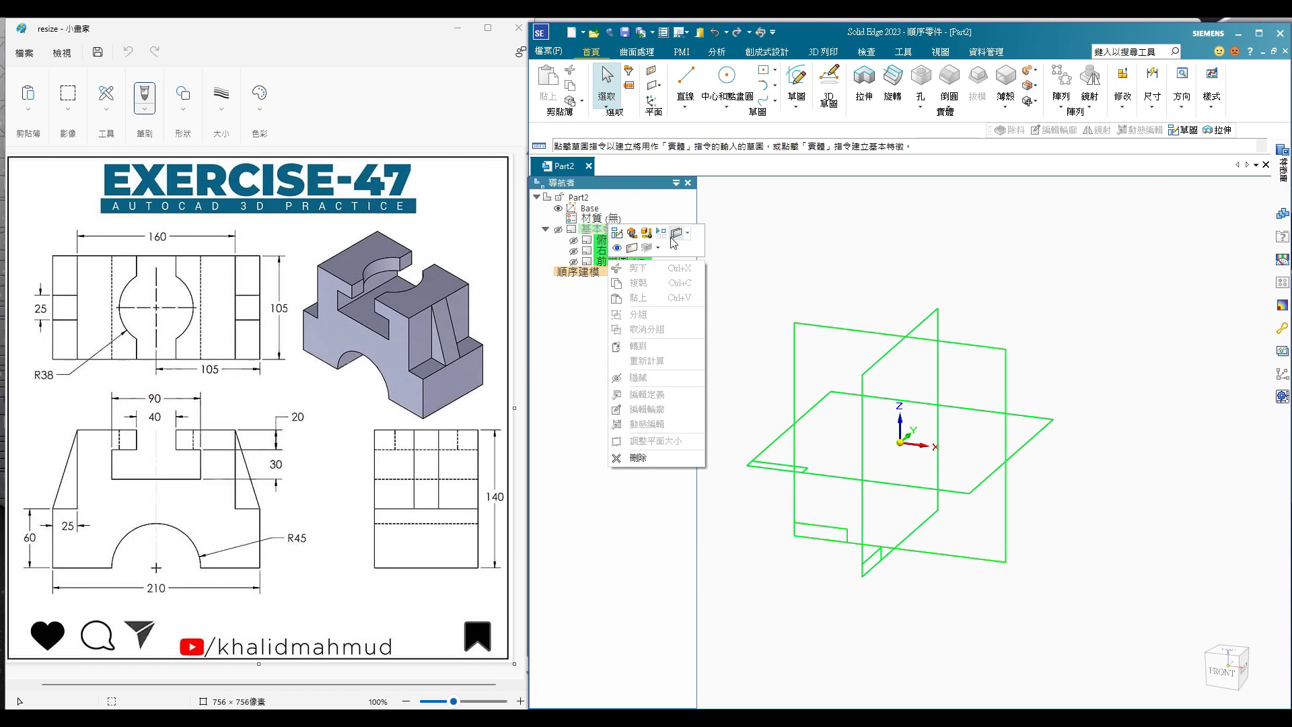
click(959, 246)
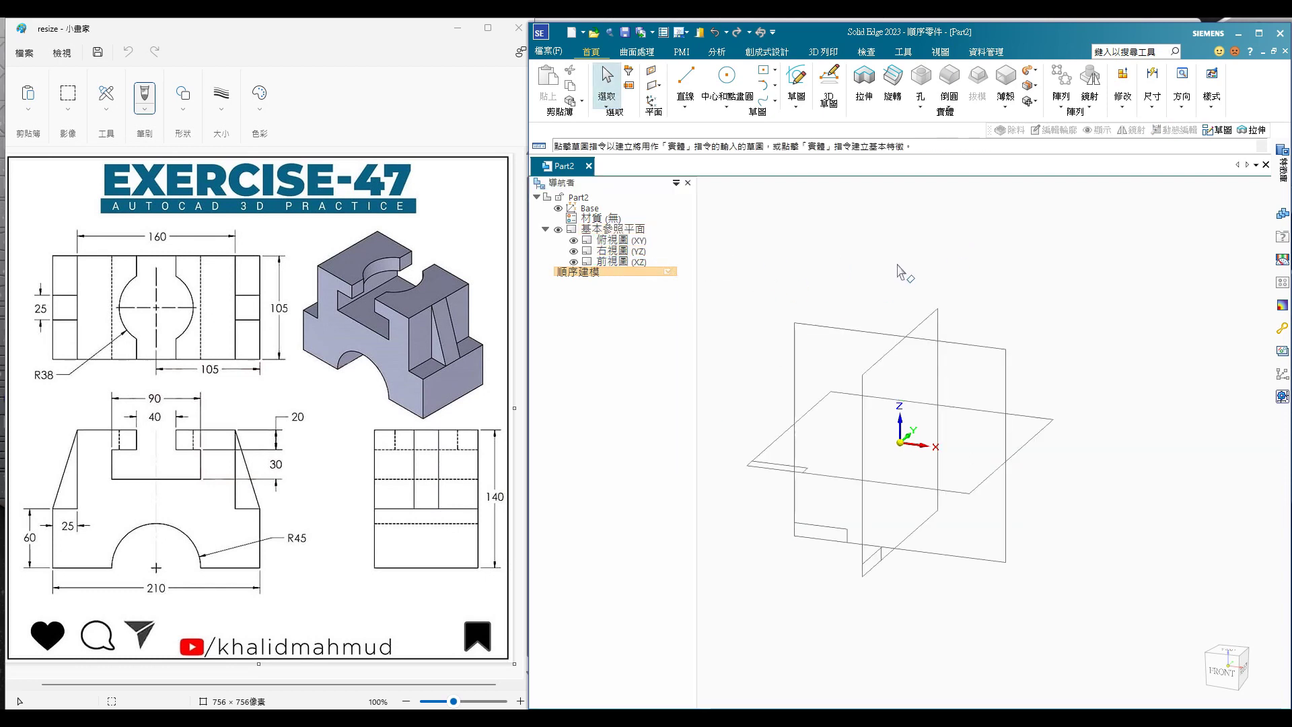
- Start an extrusion on the XY plane and draw a center rectangle at the origin
click(864, 80)
click(781, 469)
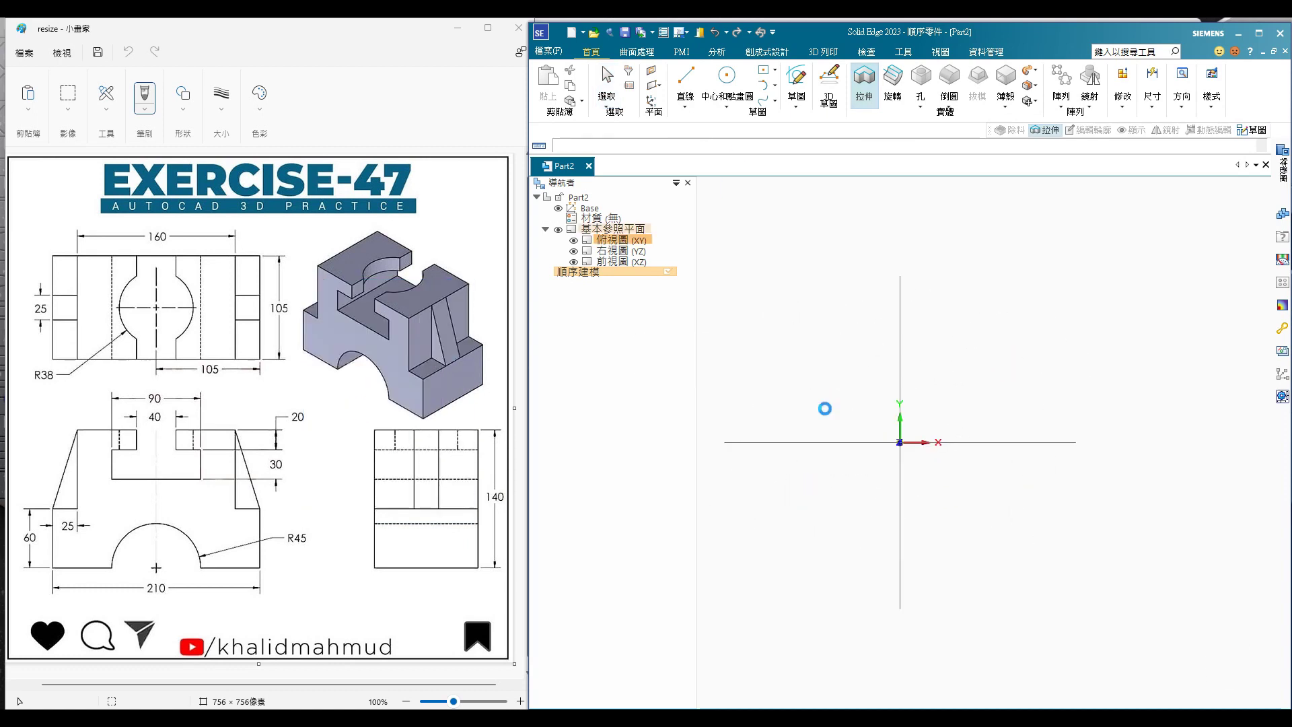
click(775, 70)
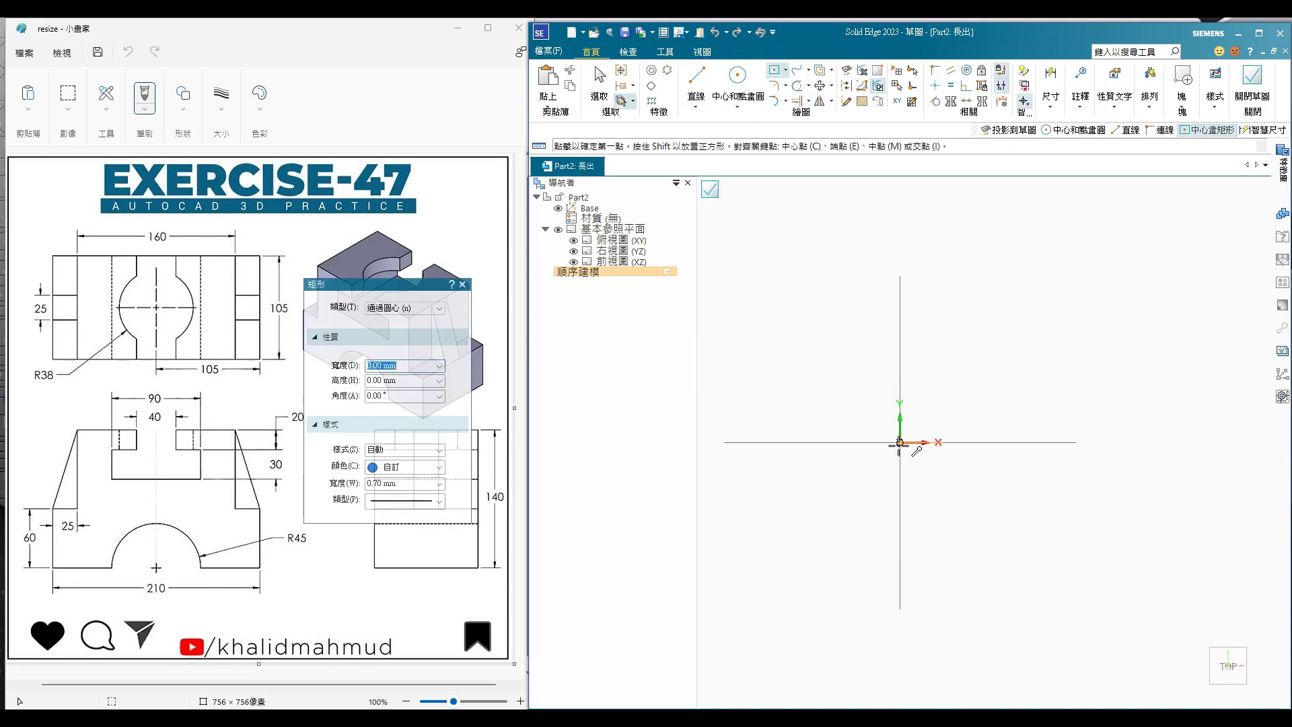
click(785, 70)
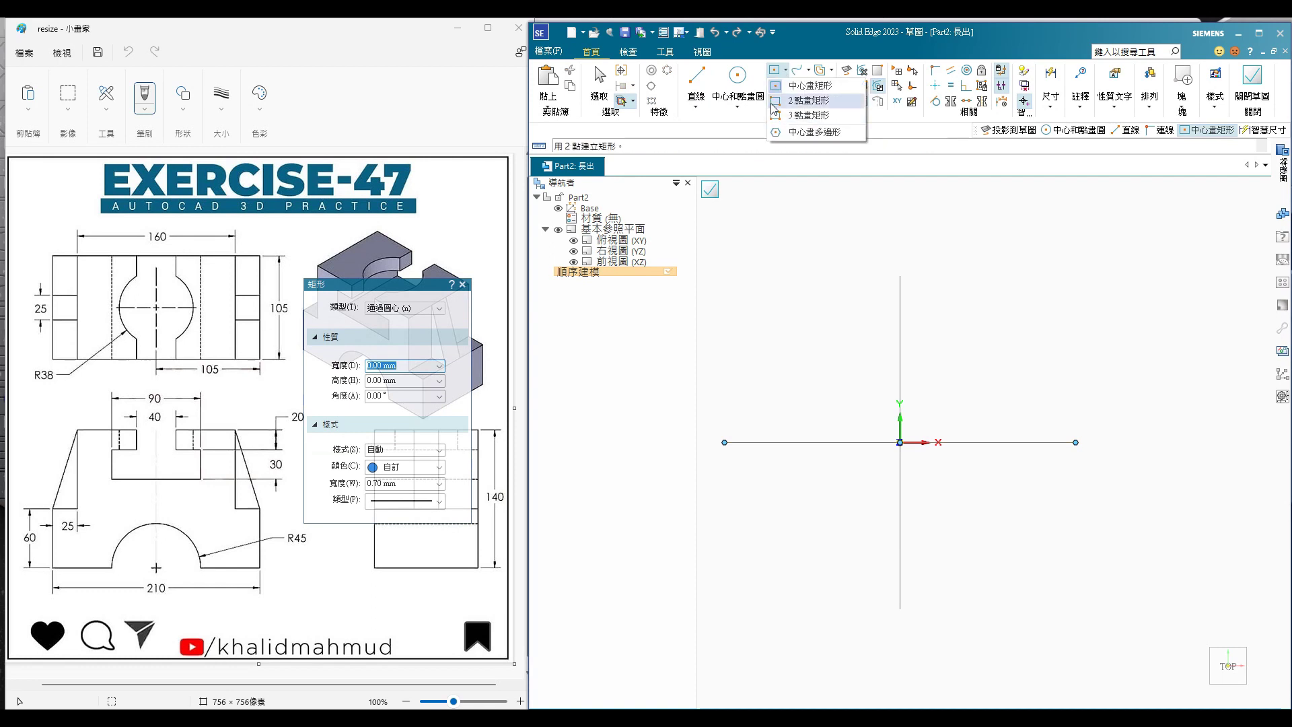
click(781, 101)
click(900, 443)
click(781, 340)
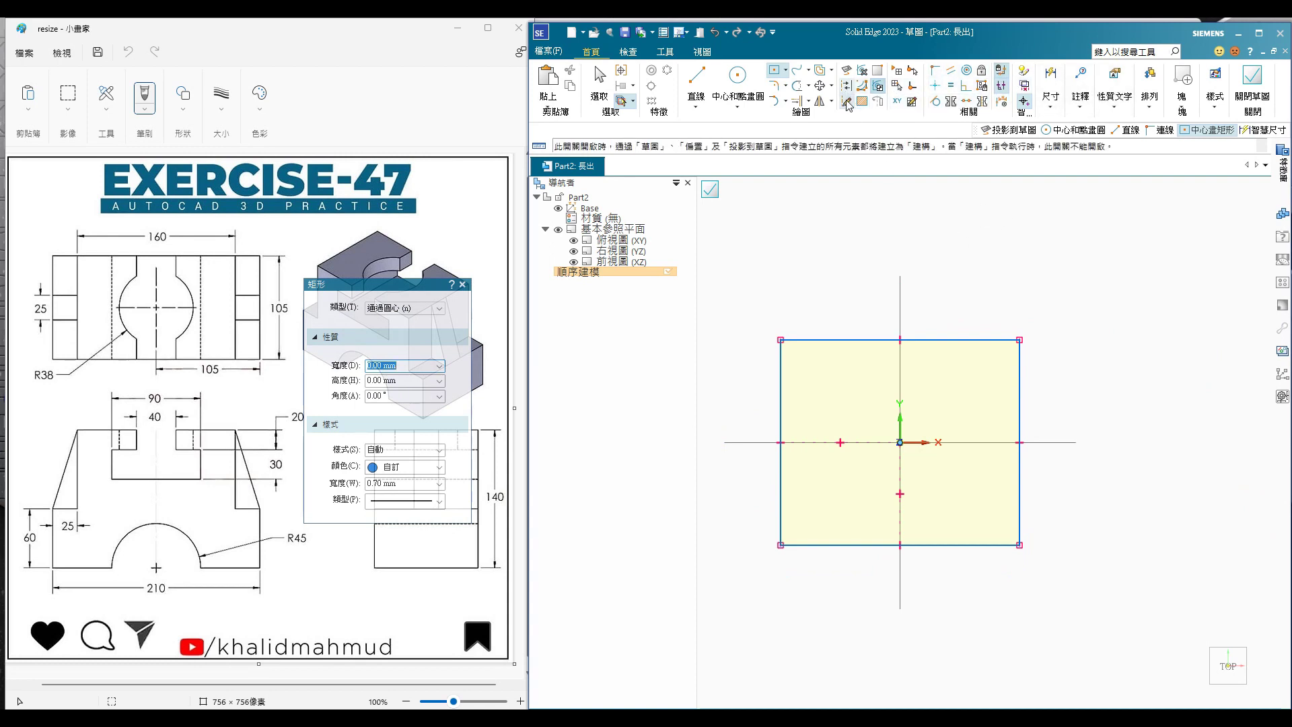
click(1055, 81)
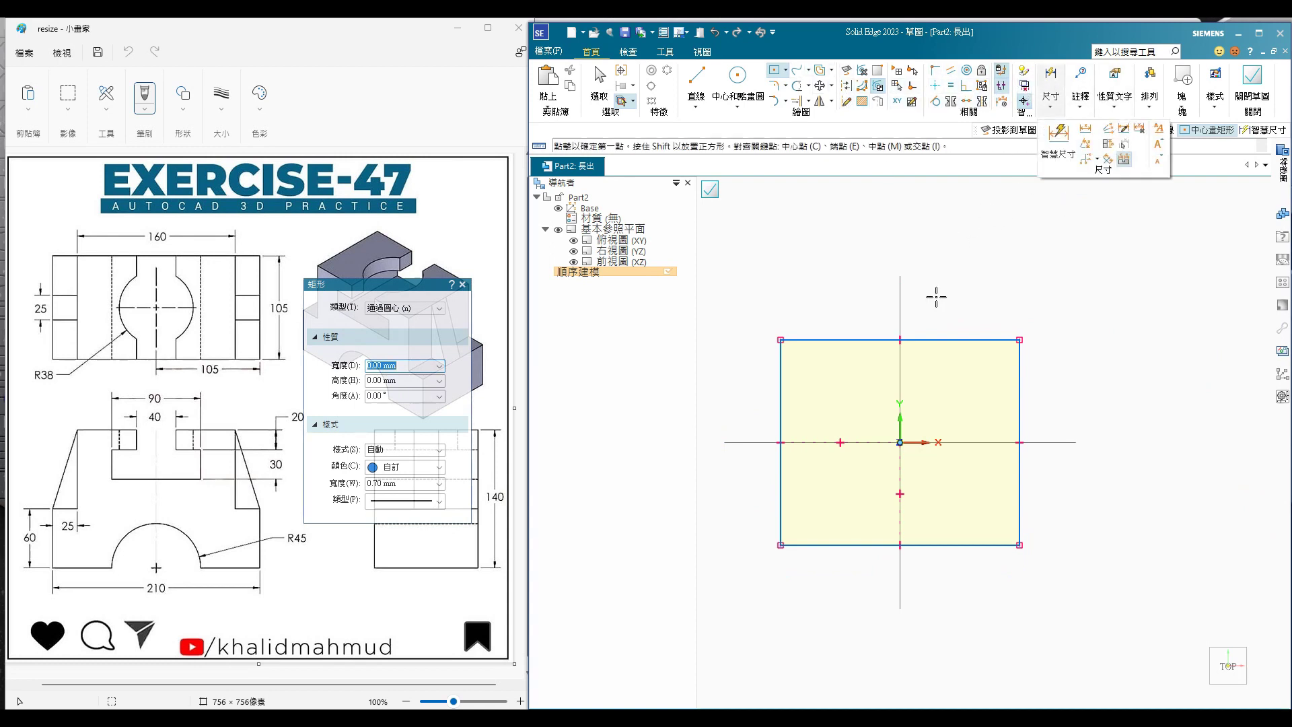
click(955, 338)
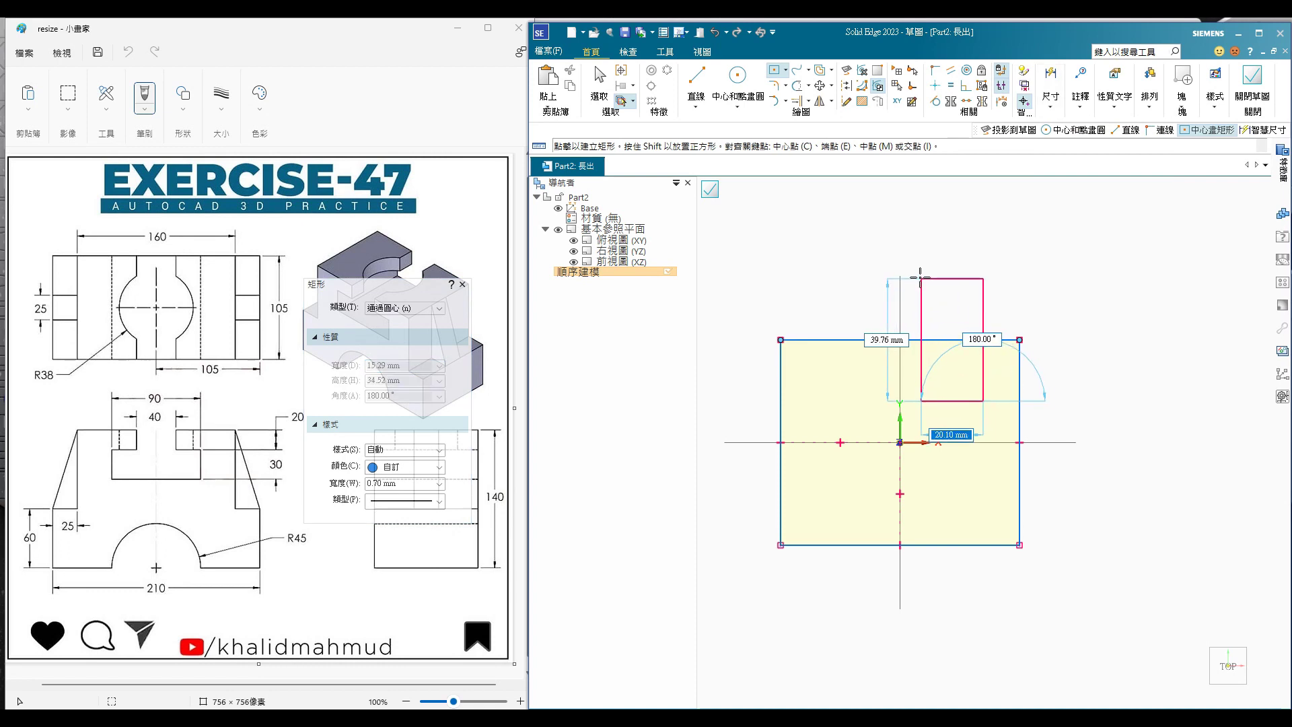
key(Escape)
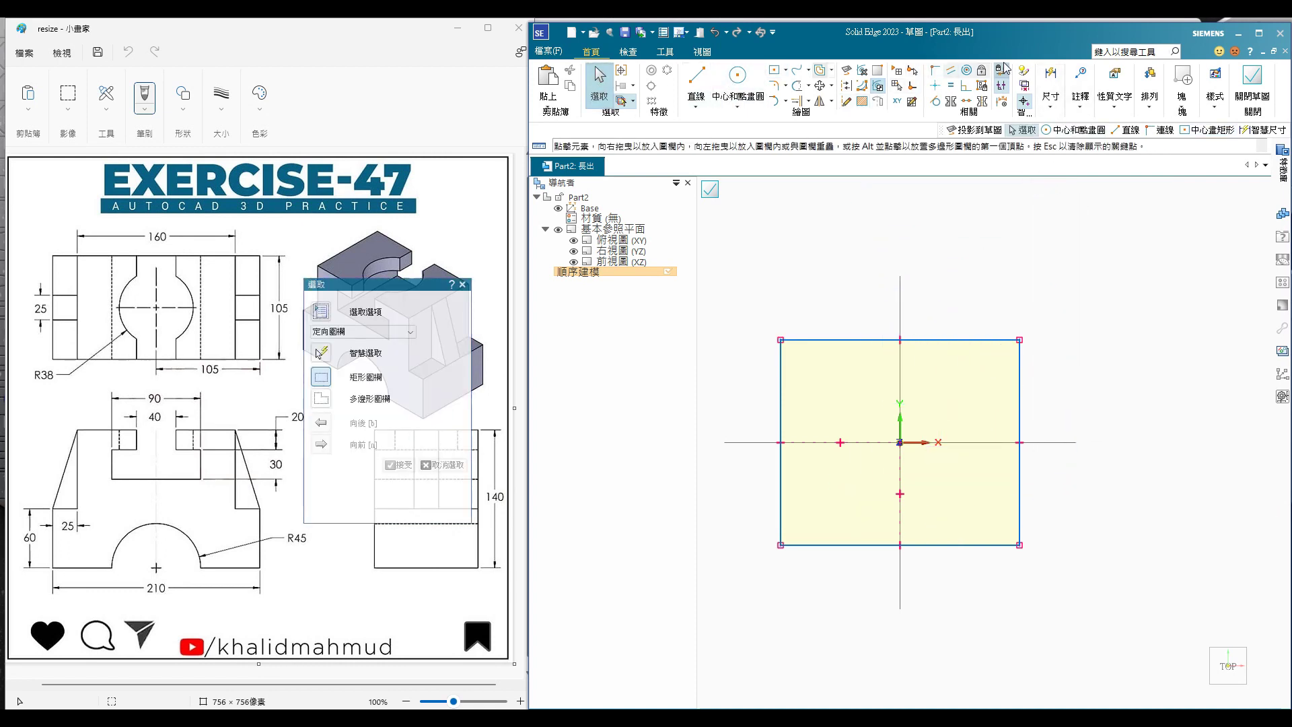
- Dimension the rectangle 210 wide by 105 tall, then close the sketch
click(1025, 72)
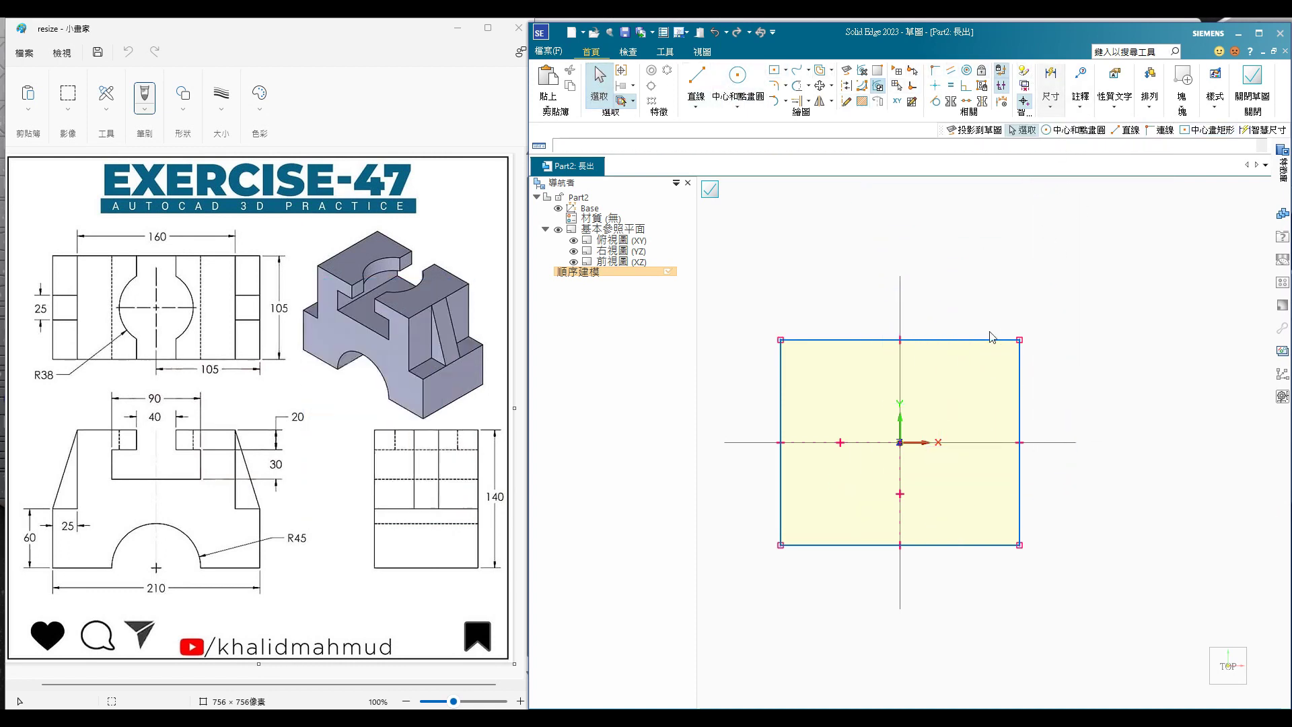
click(946, 341)
click(953, 275)
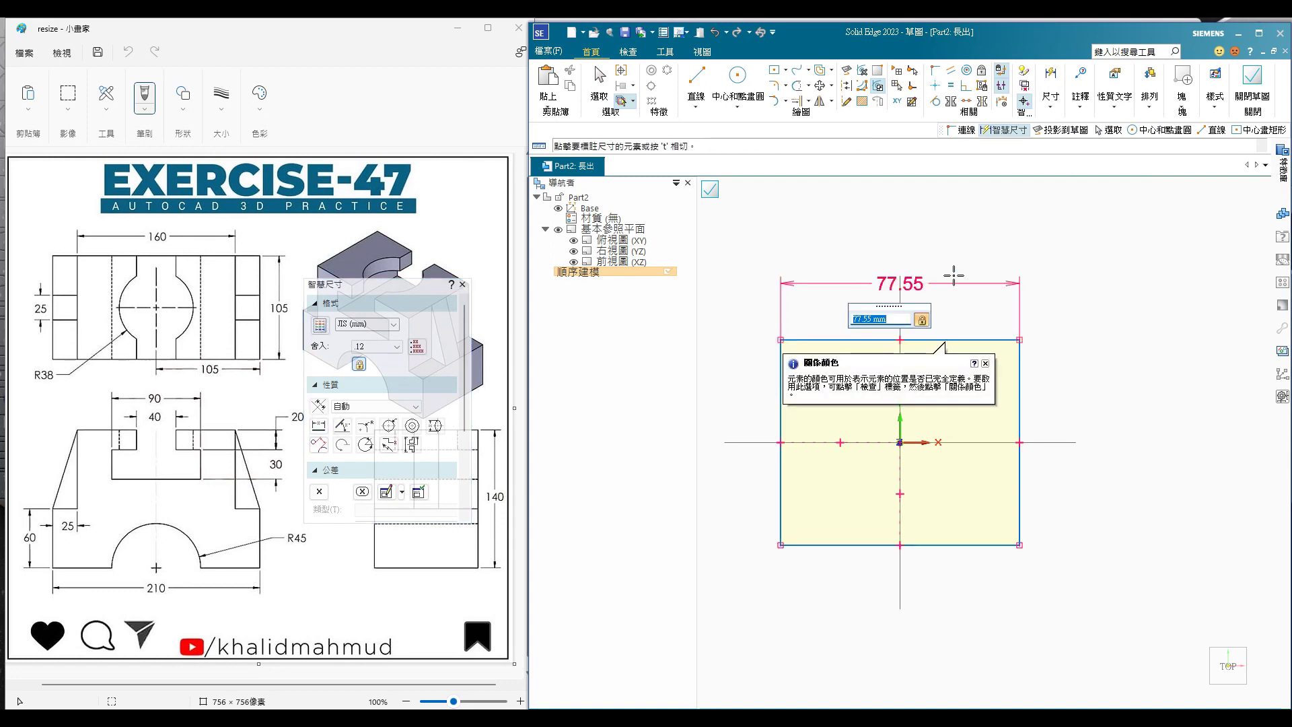
text(0)
key(Return)
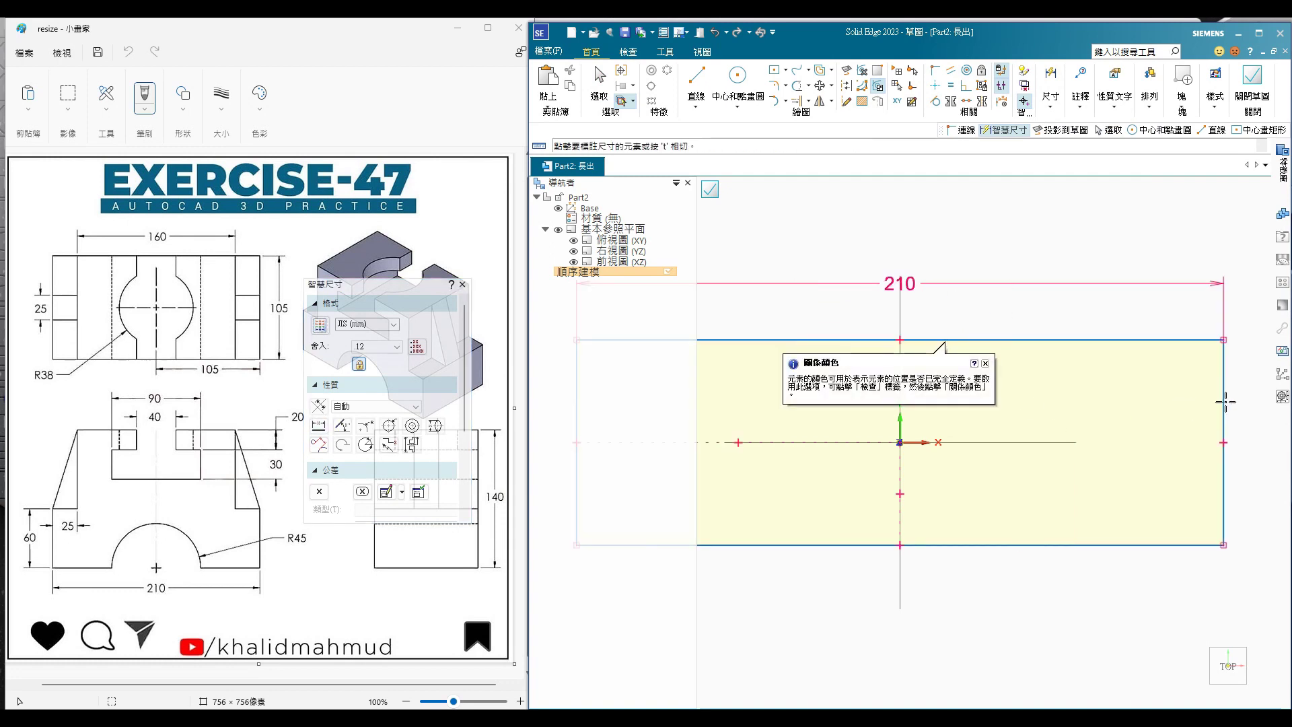
click(1225, 401)
click(1256, 424)
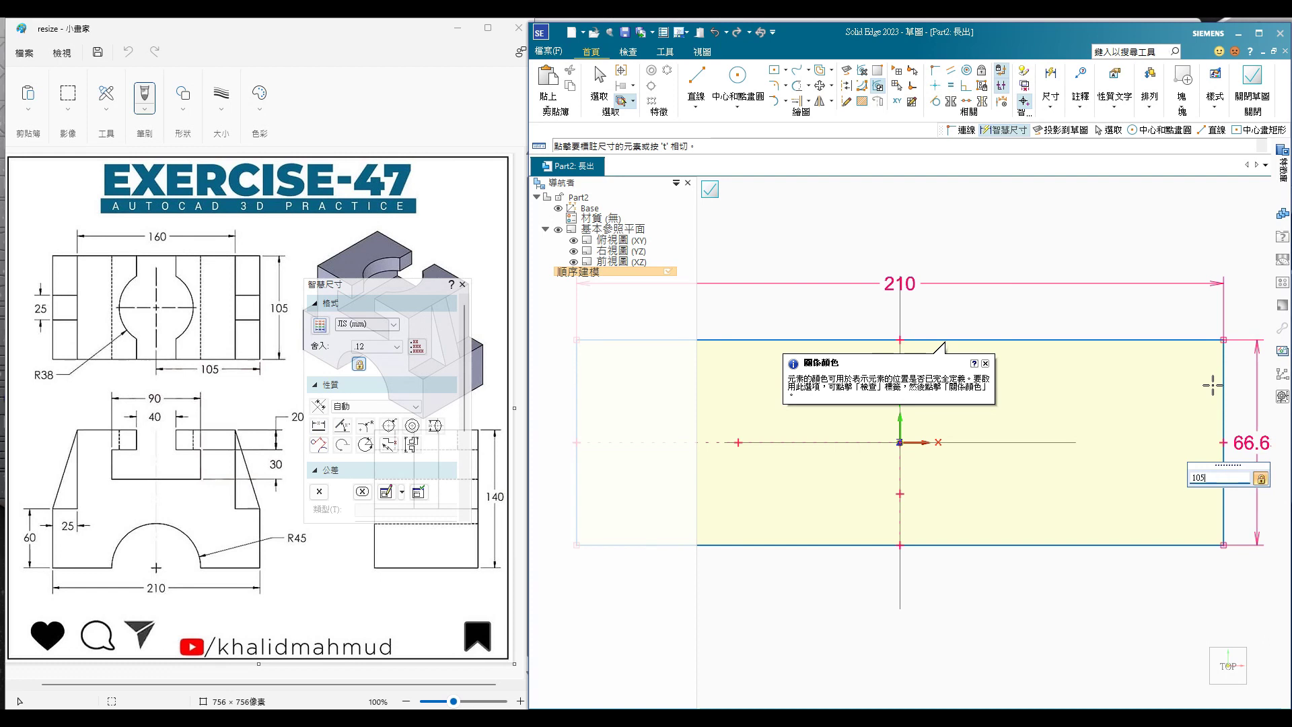
key(Return)
key(ctrl+shift+a)
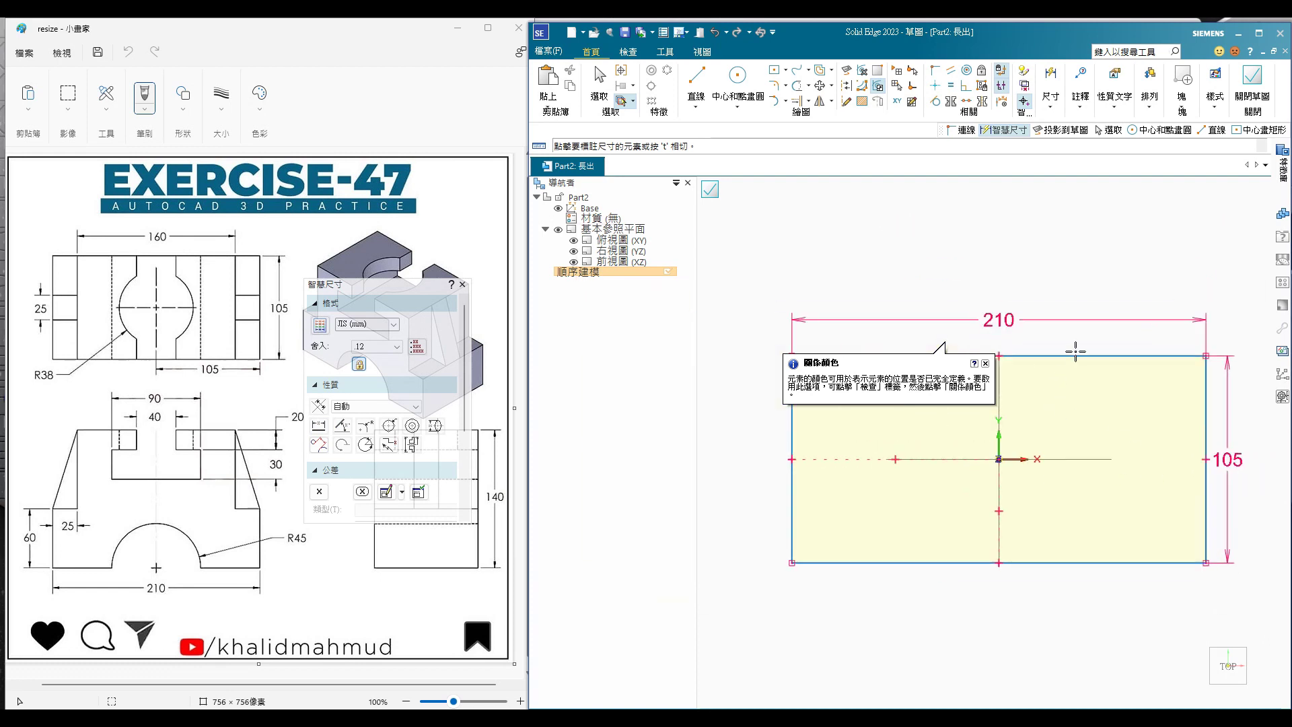
click(710, 191)
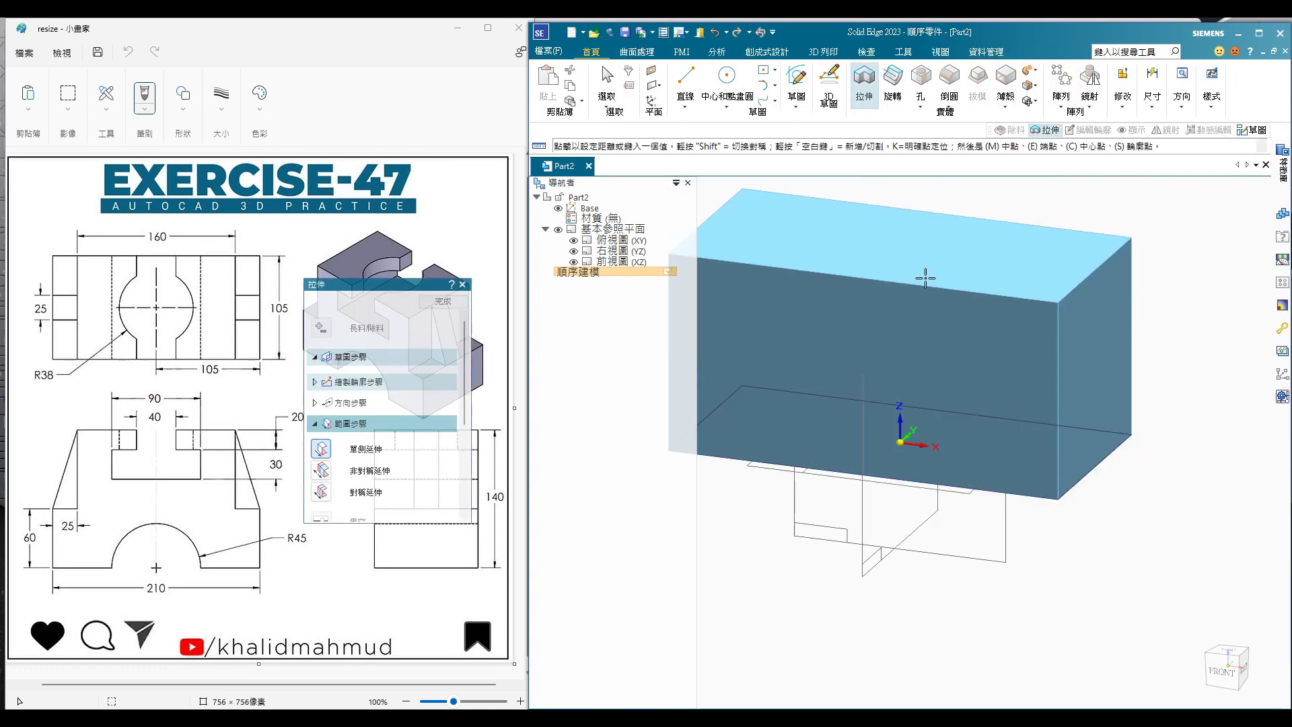
- Extrude the rectangle into a 140-tall block, then start and cancel another extrusion
click(925, 278)
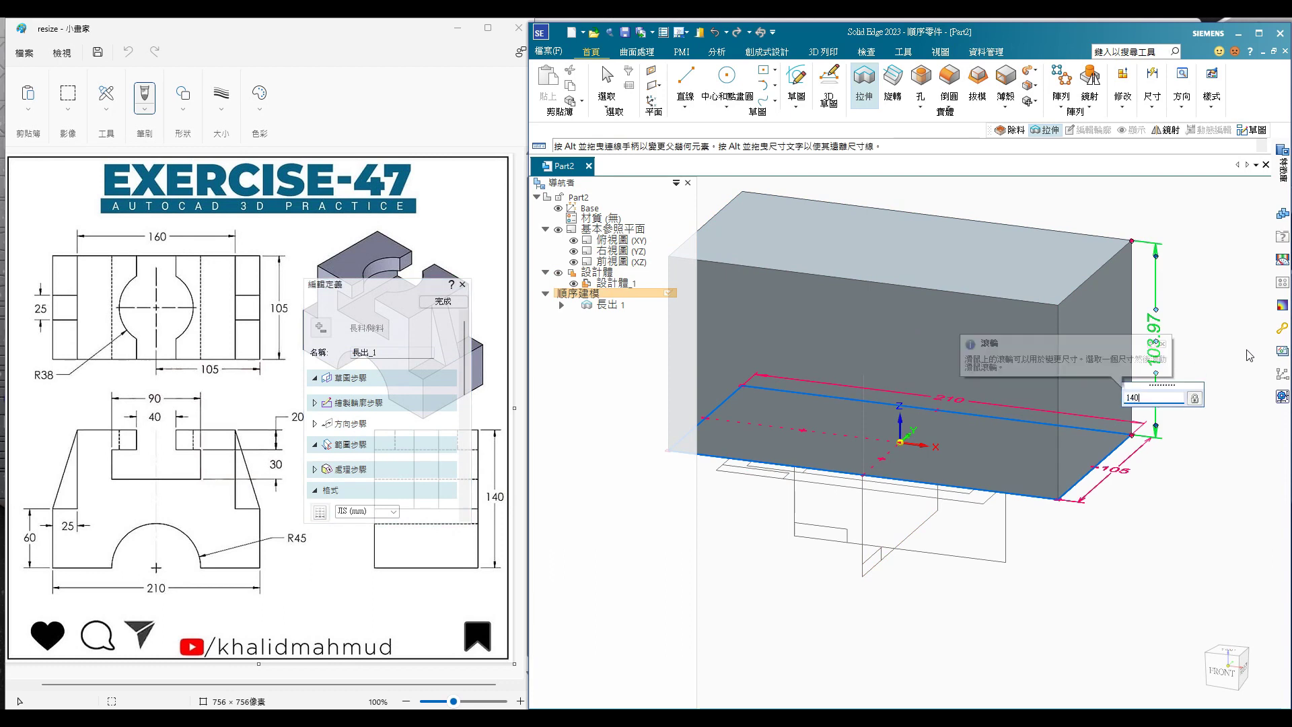
text(40)
key(Return)
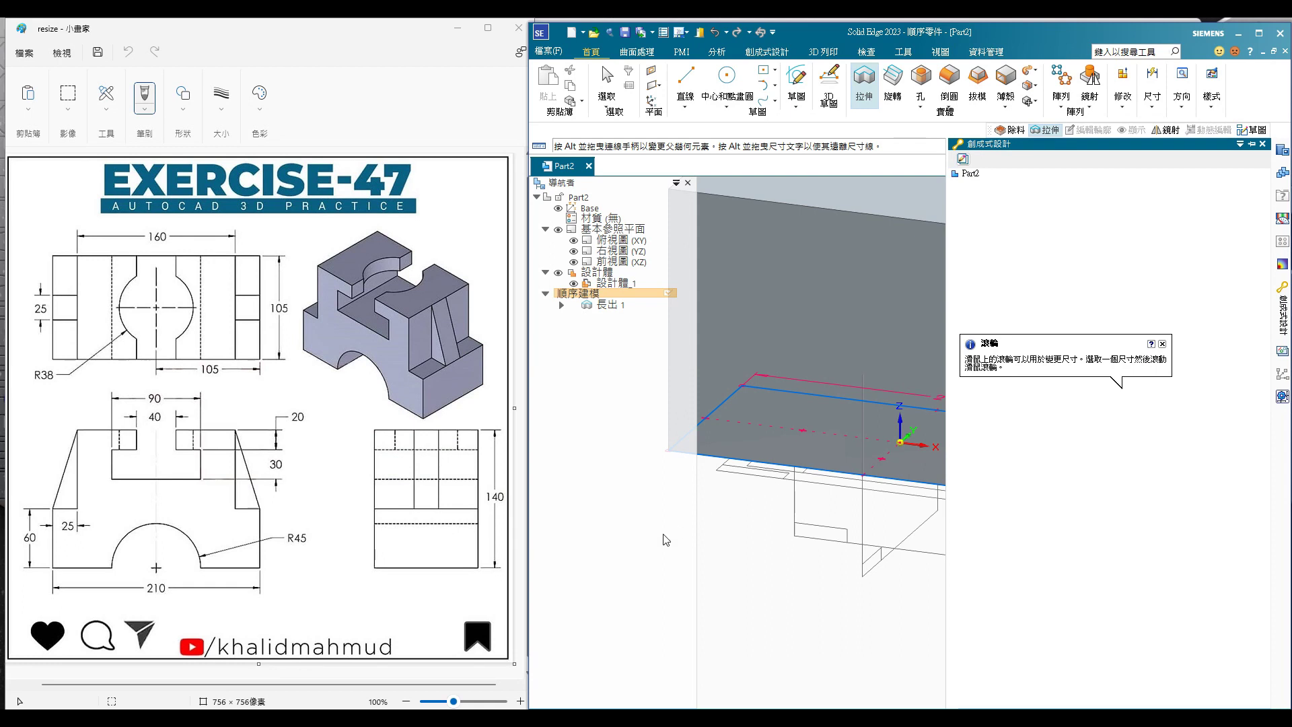
click(1263, 144)
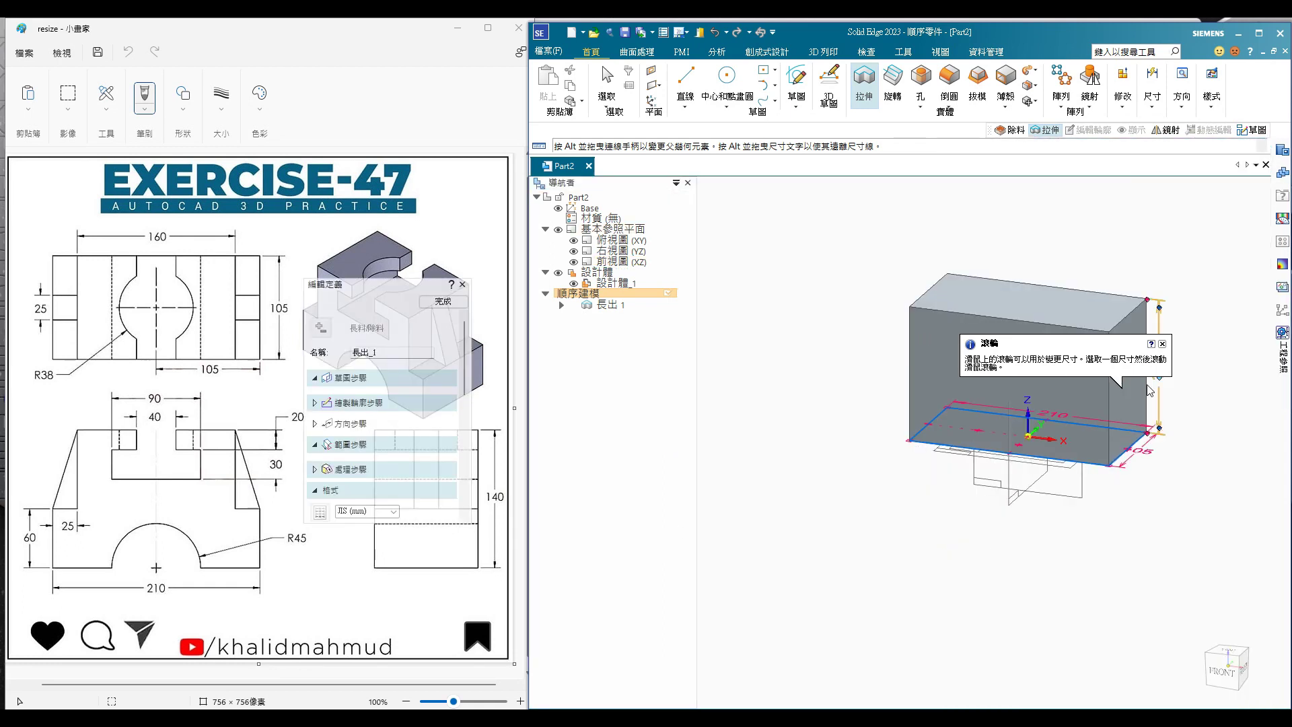
click(864, 82)
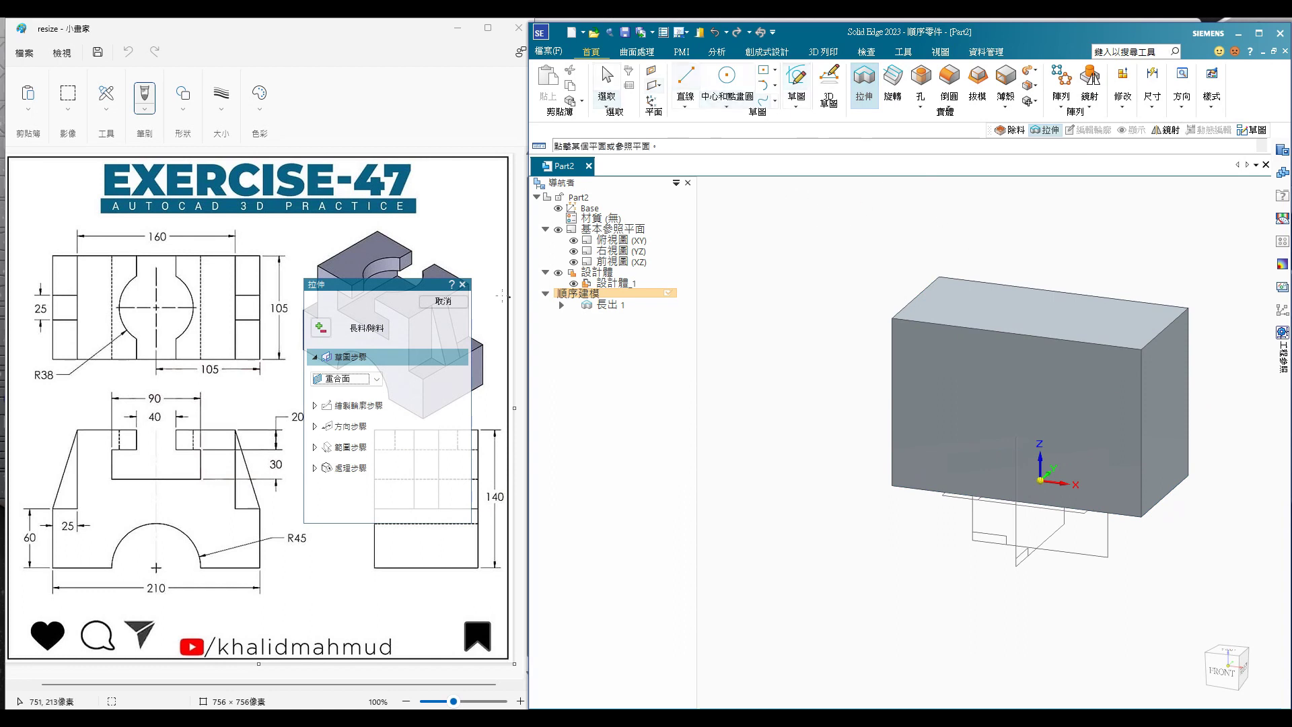
click(464, 285)
- Start a new extrusion on the front plane and draw a two-corner rectangle at the block's top-left
key(Escape)
click(853, 103)
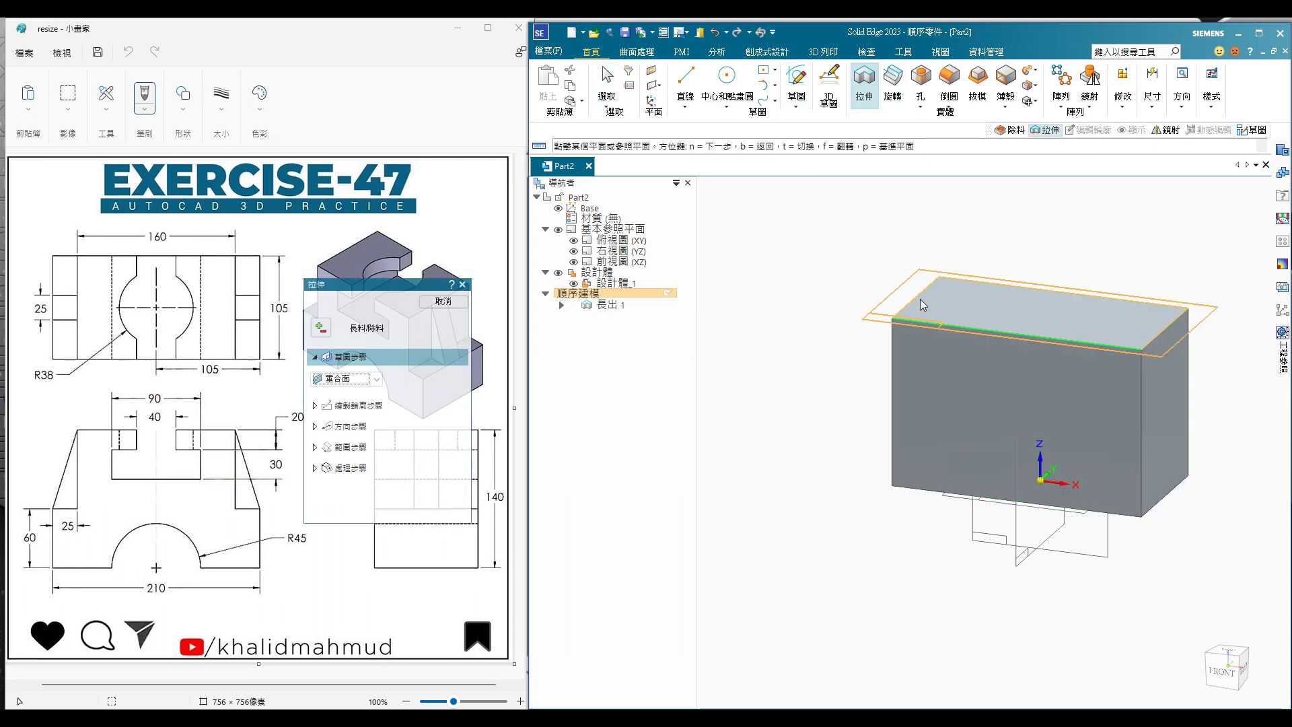
click(996, 547)
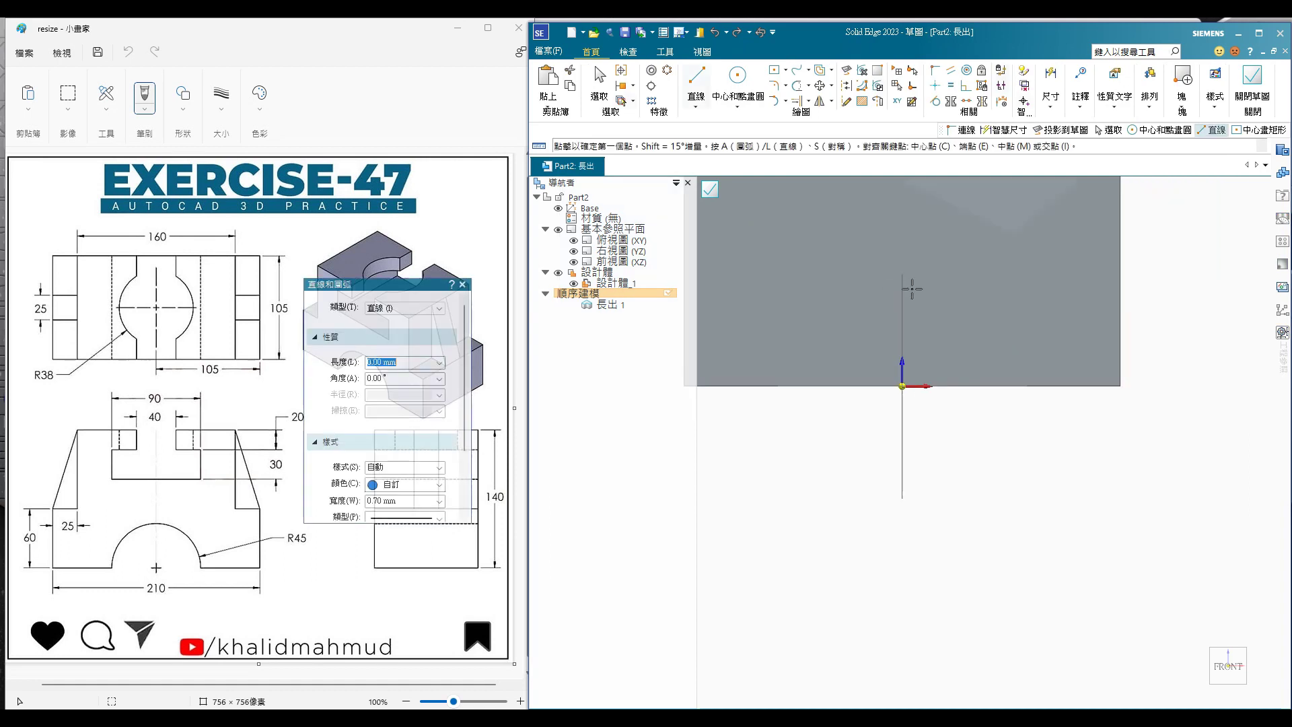
click(785, 70)
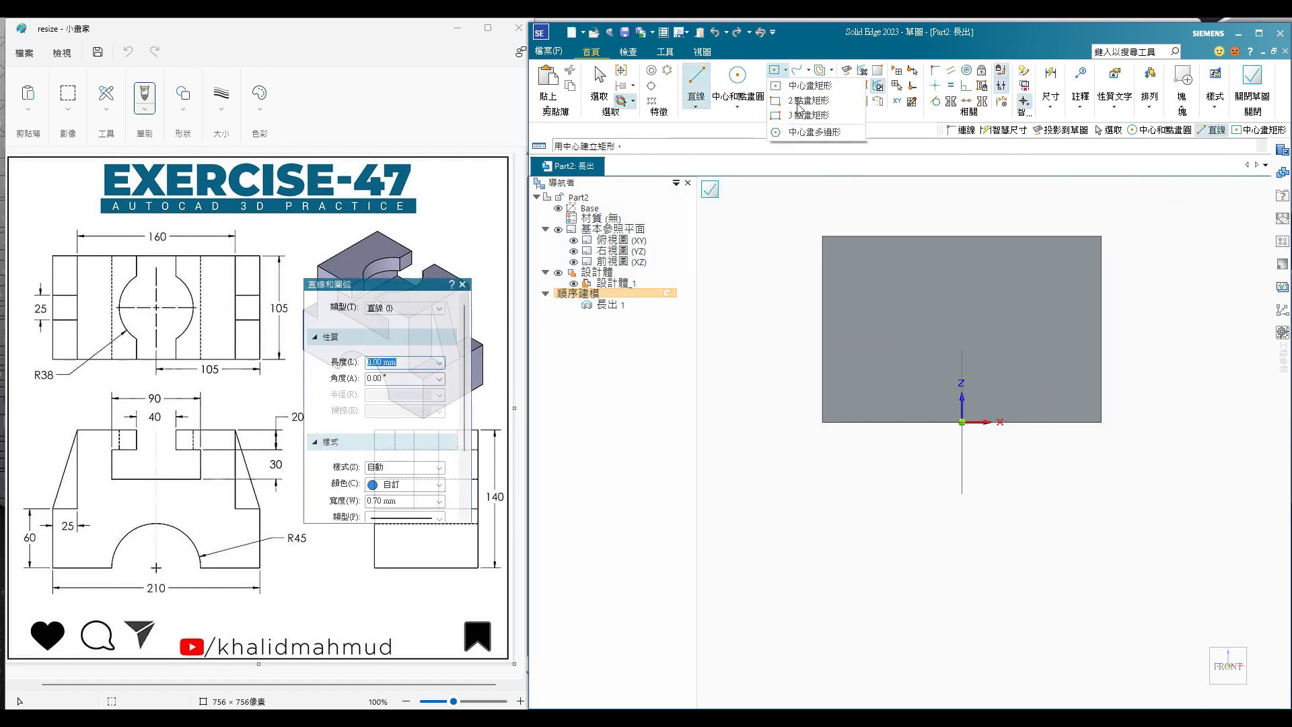
click(805, 86)
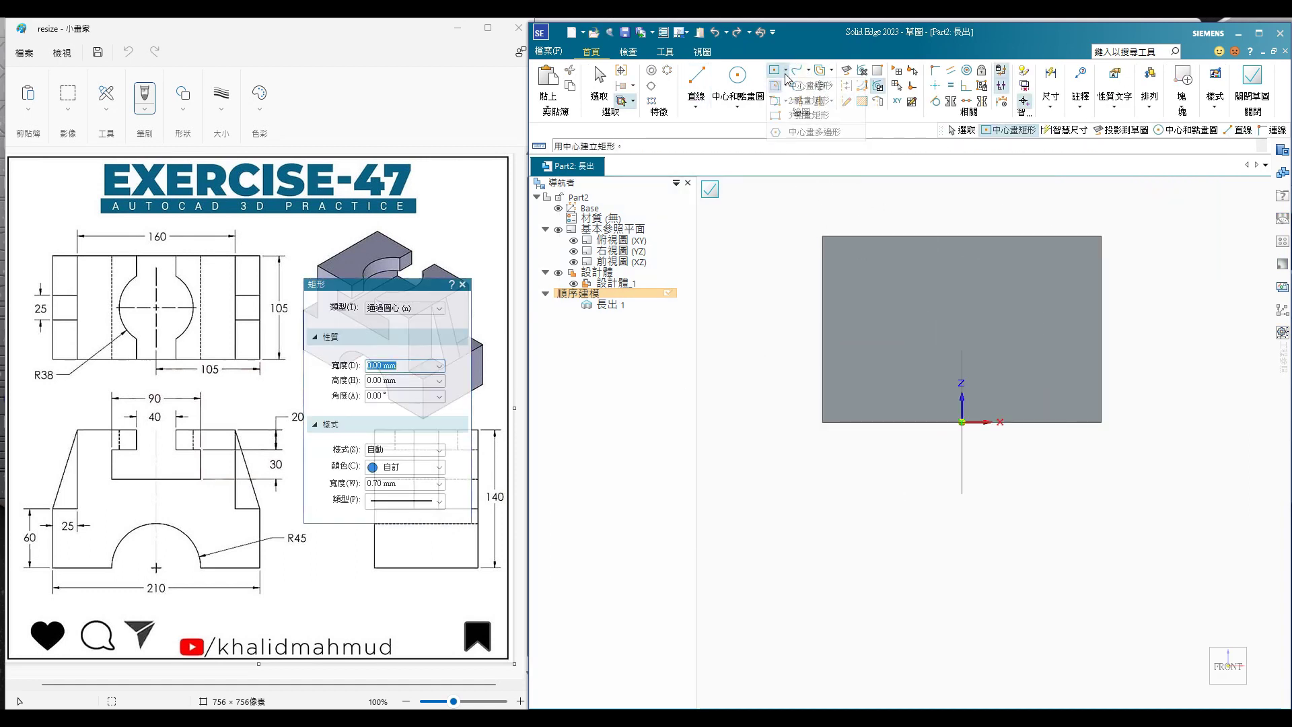
click(807, 99)
click(822, 235)
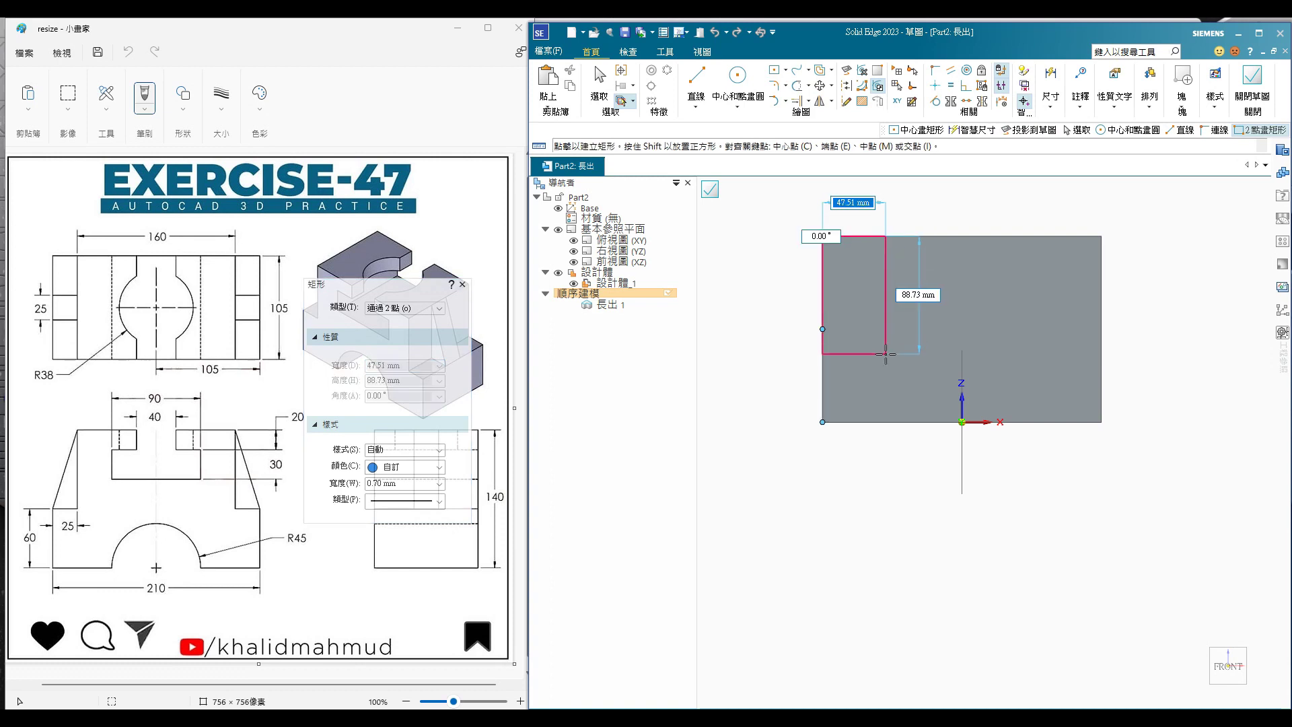
click(883, 346)
- Dimension the small rectangle 25 wide and 60 above the block's base, then close the sketch
click(1047, 91)
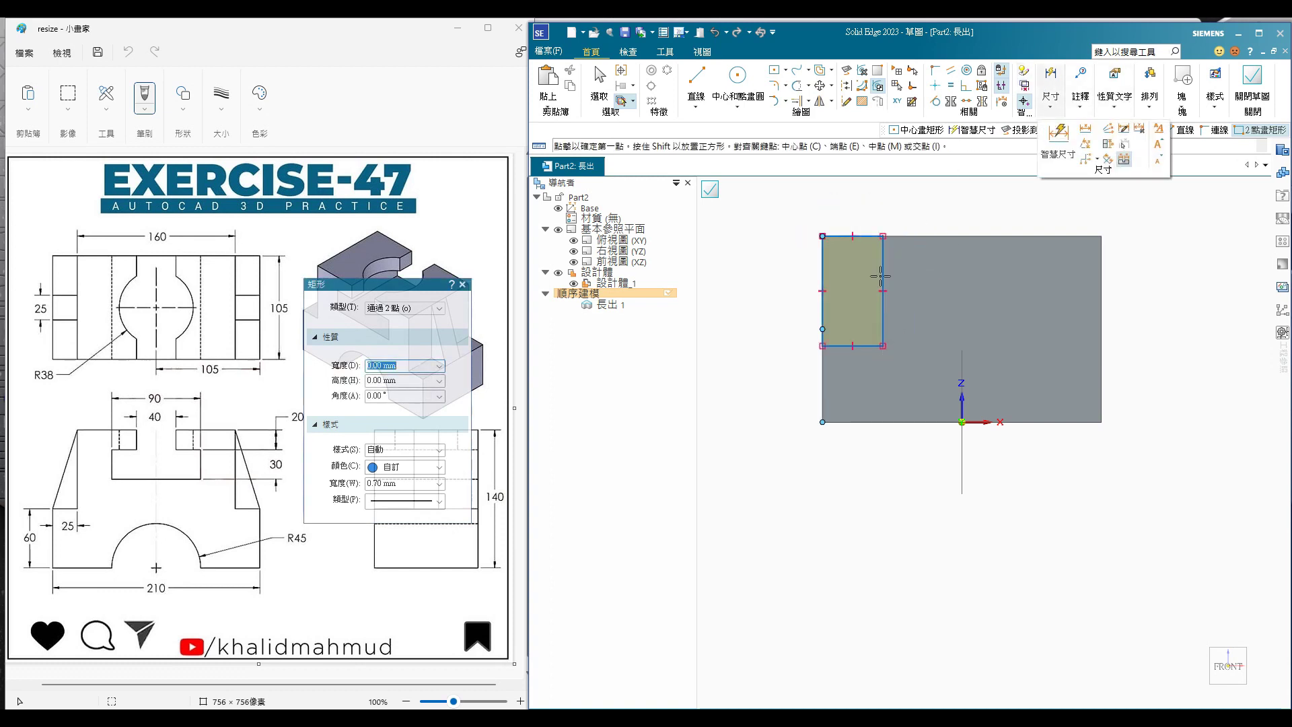
click(1058, 133)
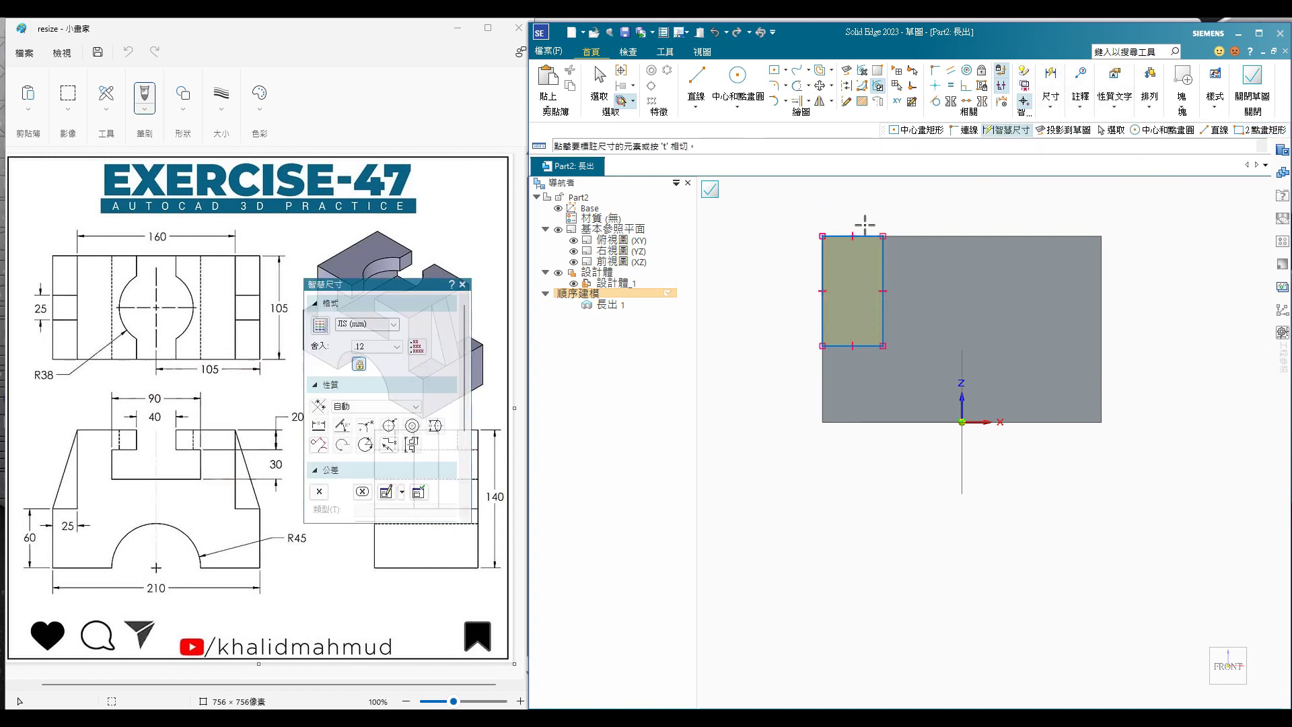
click(862, 237)
click(850, 197)
key(Return)
click(910, 414)
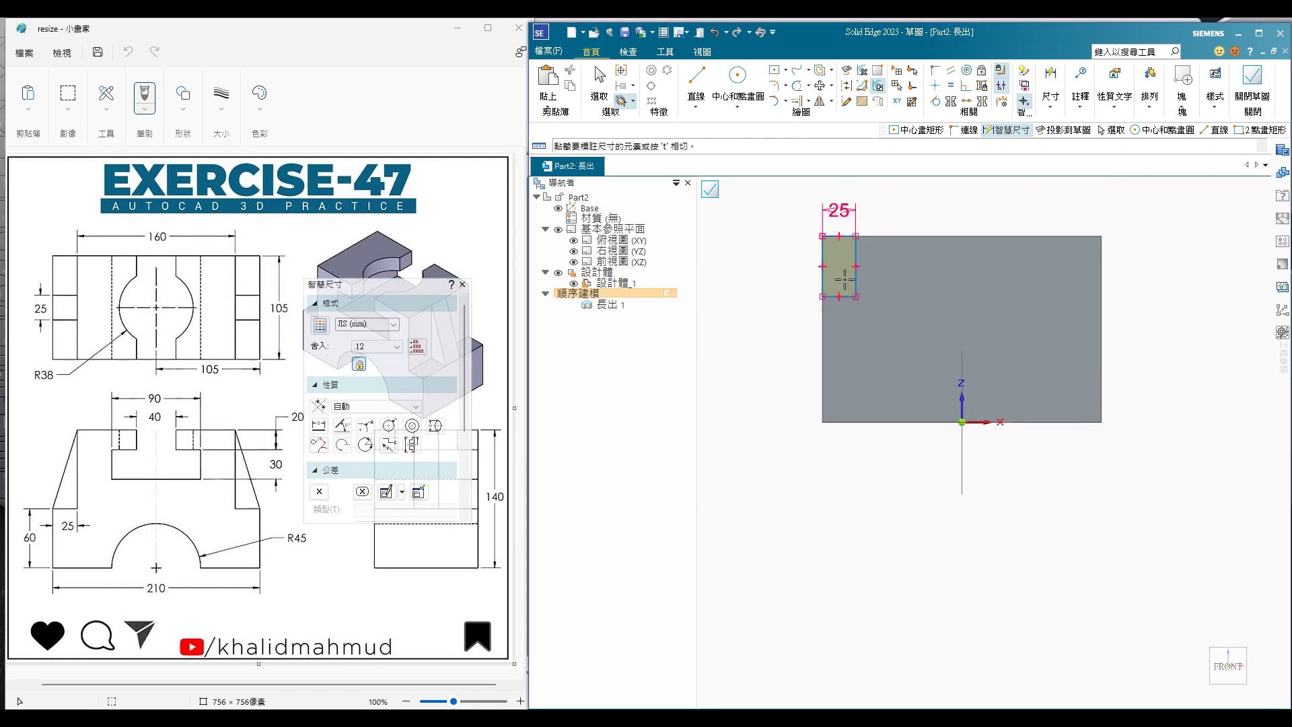
click(845, 296)
click(862, 422)
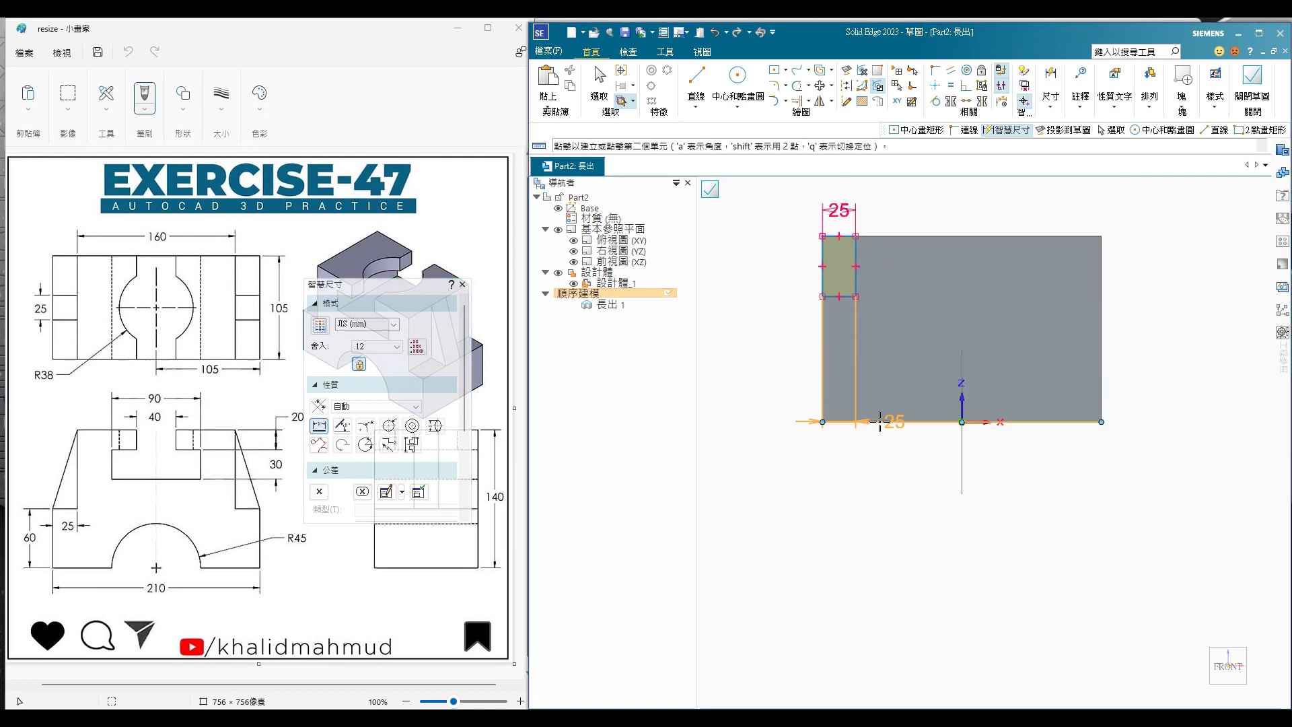
click(777, 364)
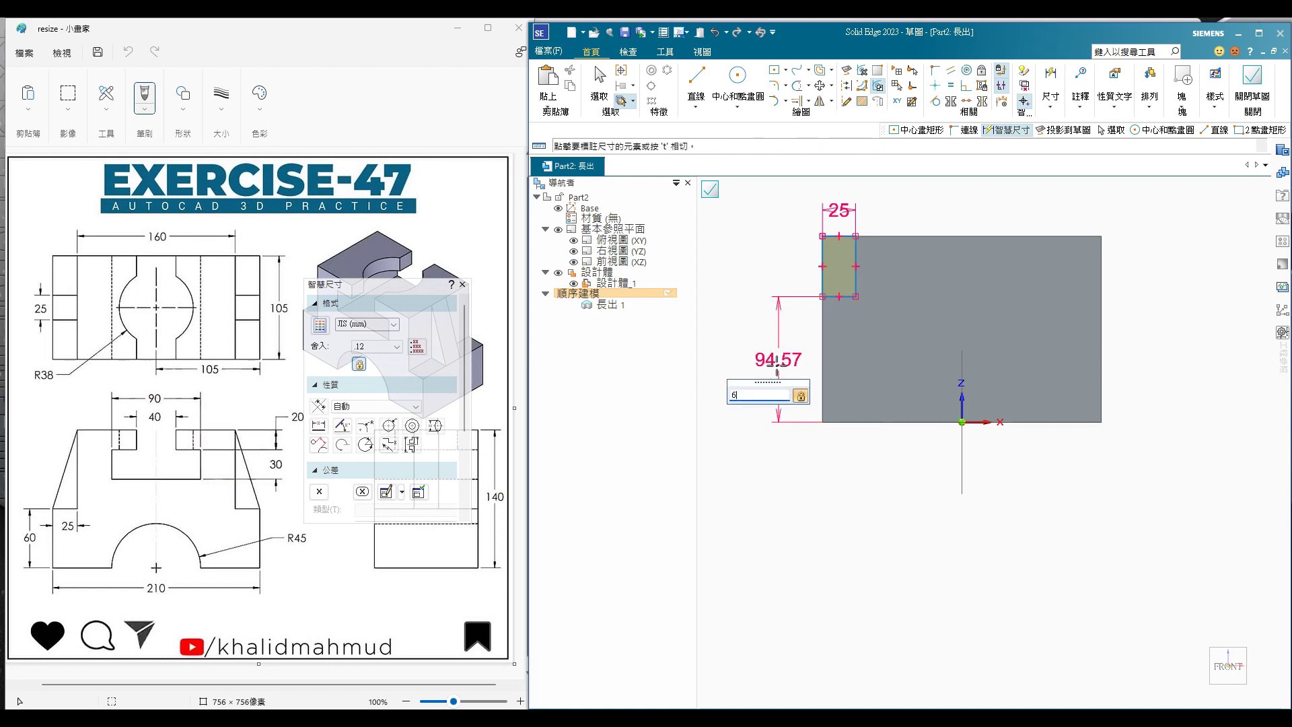
text(0)
key(Return)
middle_drag(828, 195, 859, 234)
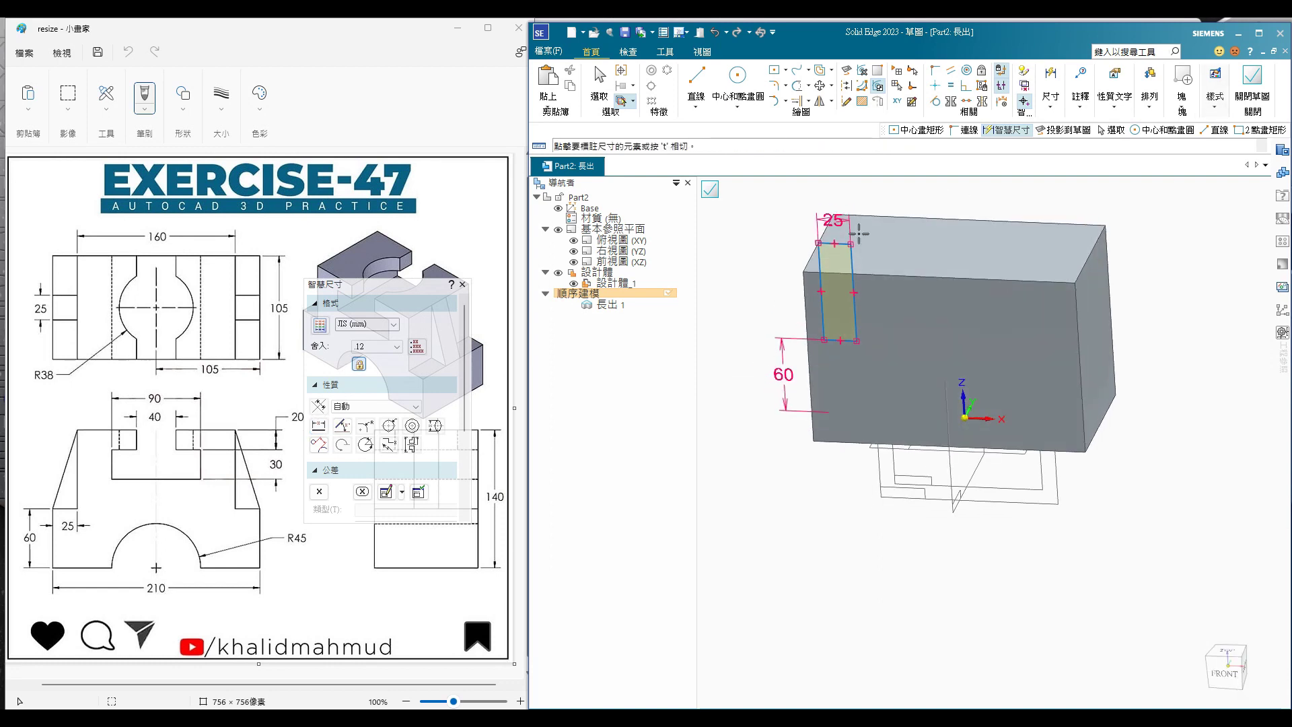
click(713, 191)
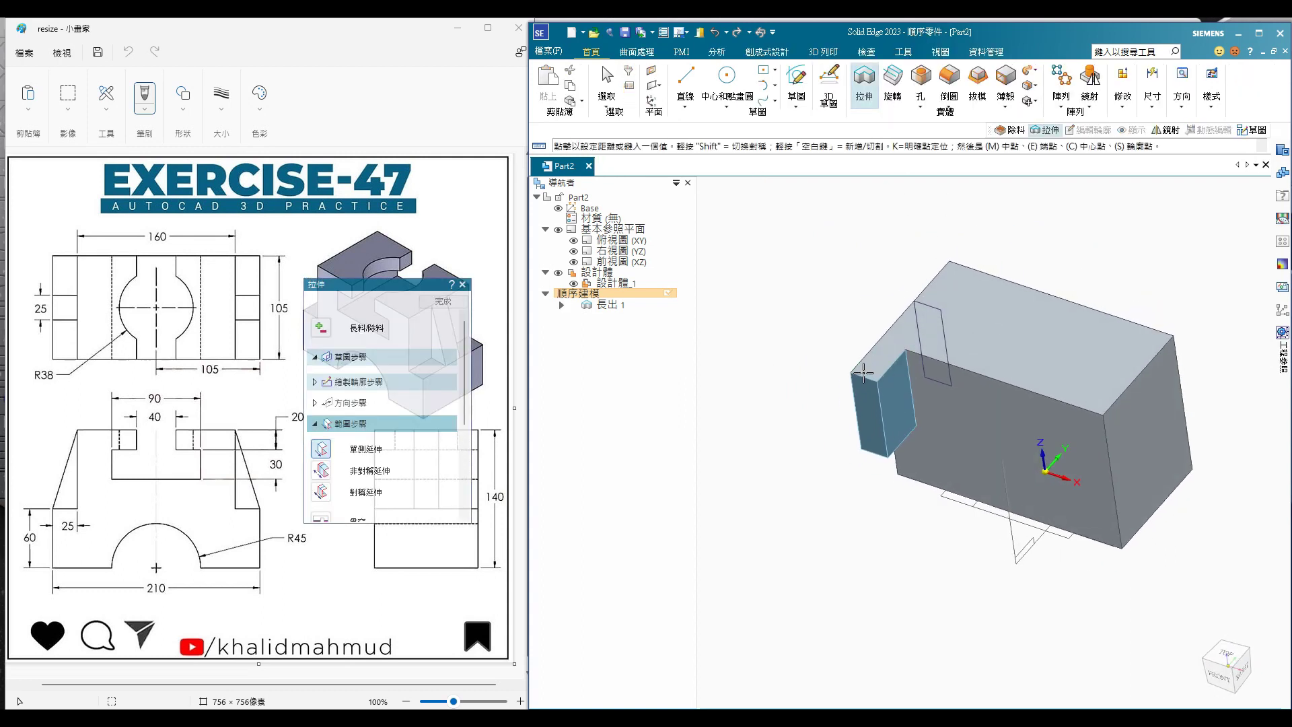
- Switch the extrusion to a cut that removes material from the block
click(866, 369)
click(322, 329)
click(356, 380)
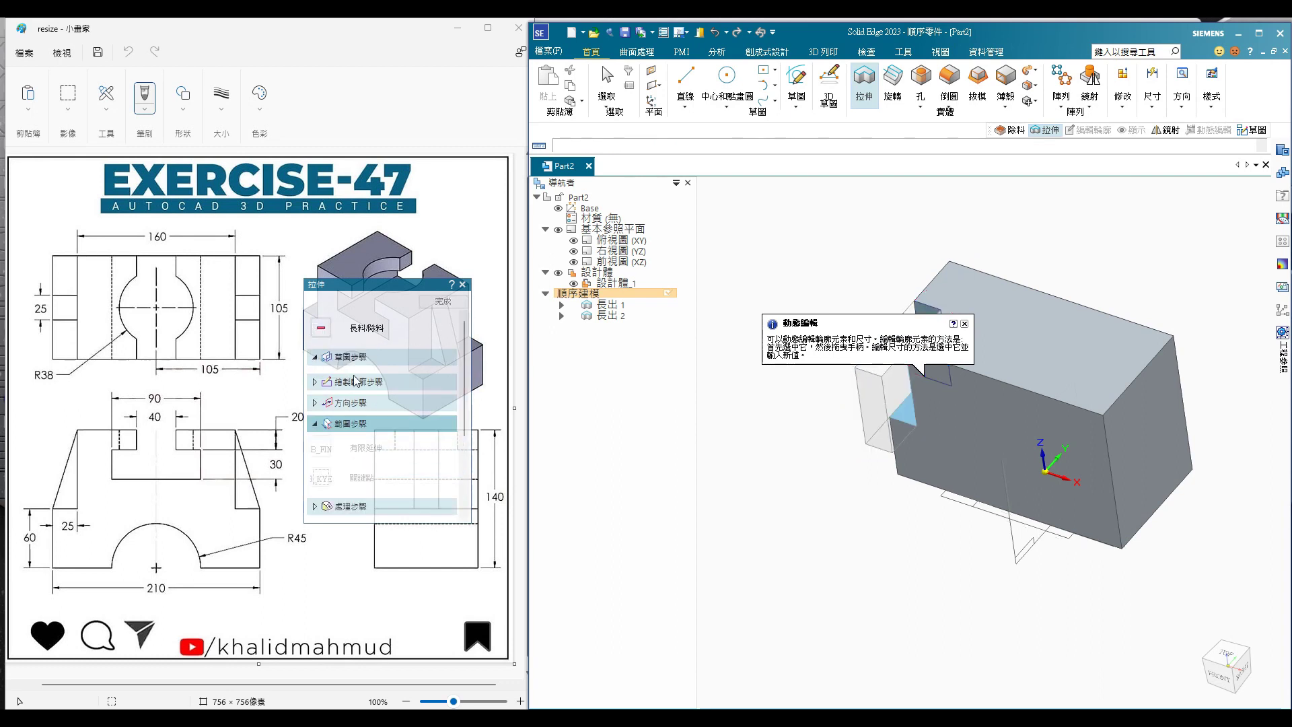
click(782, 392)
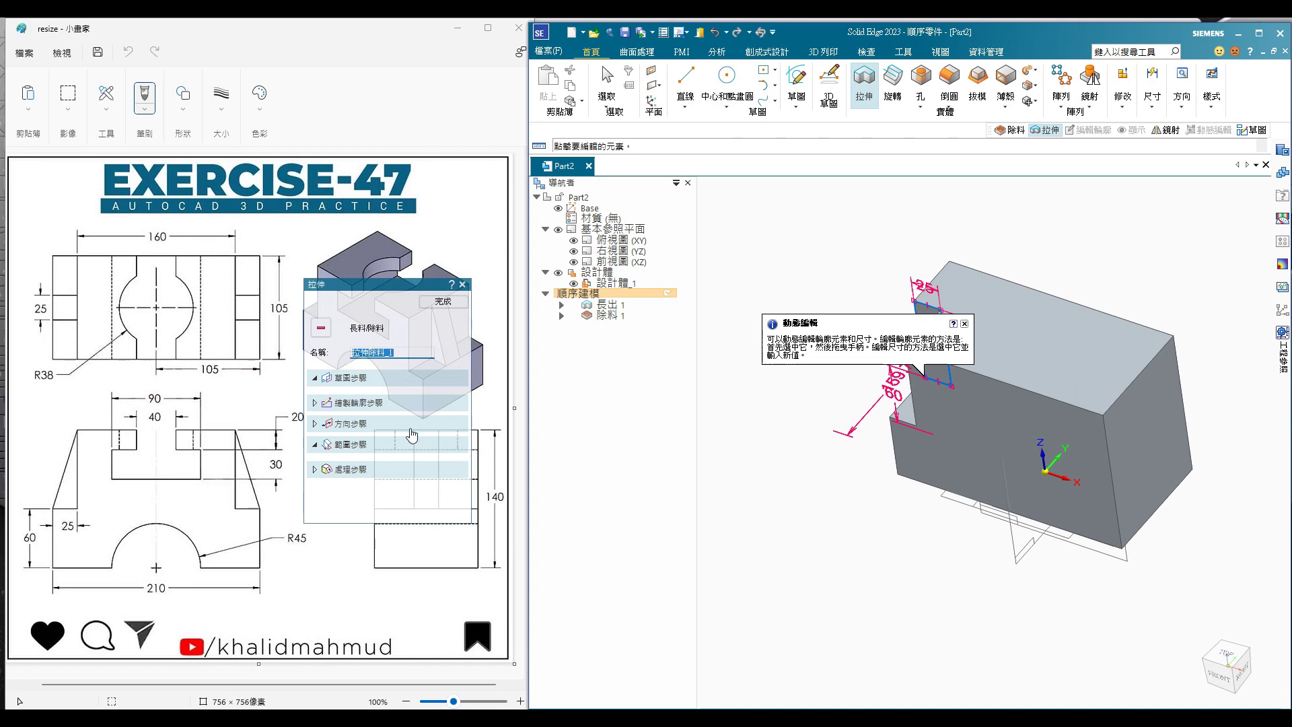
- Make the cut extend symmetrically through the block and finish it
click(363, 422)
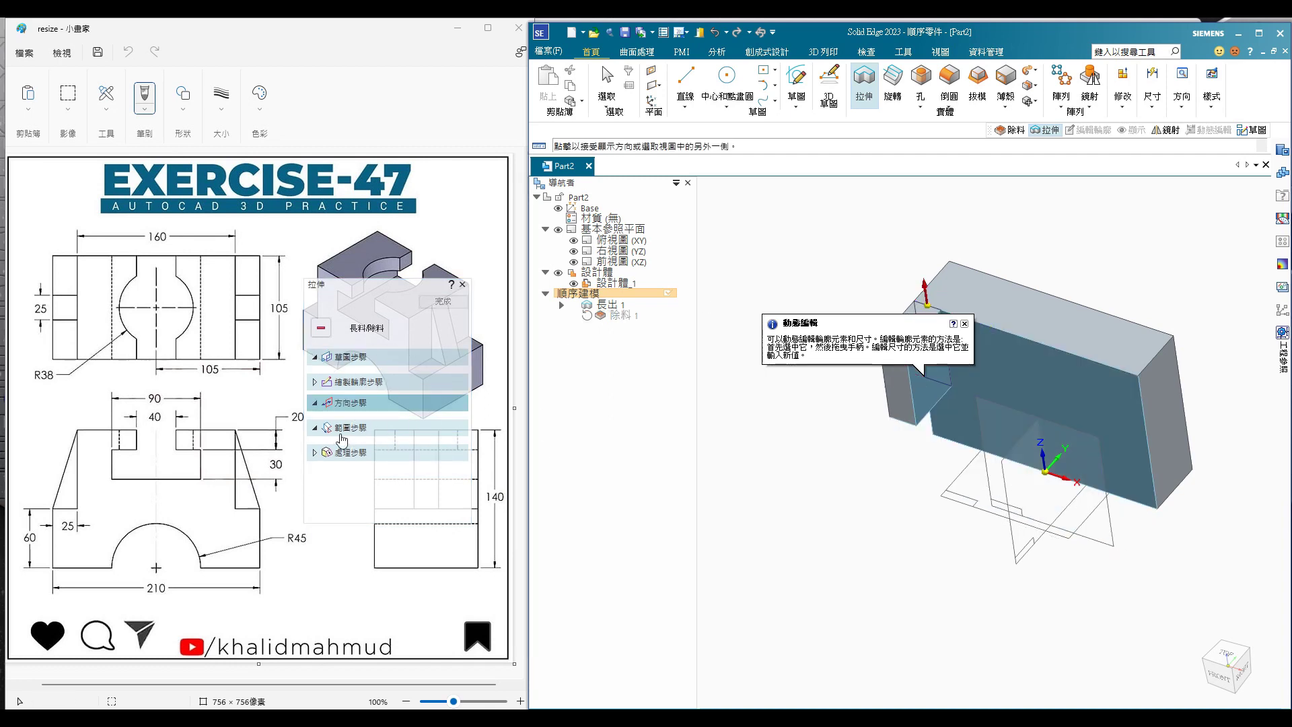
click(345, 431)
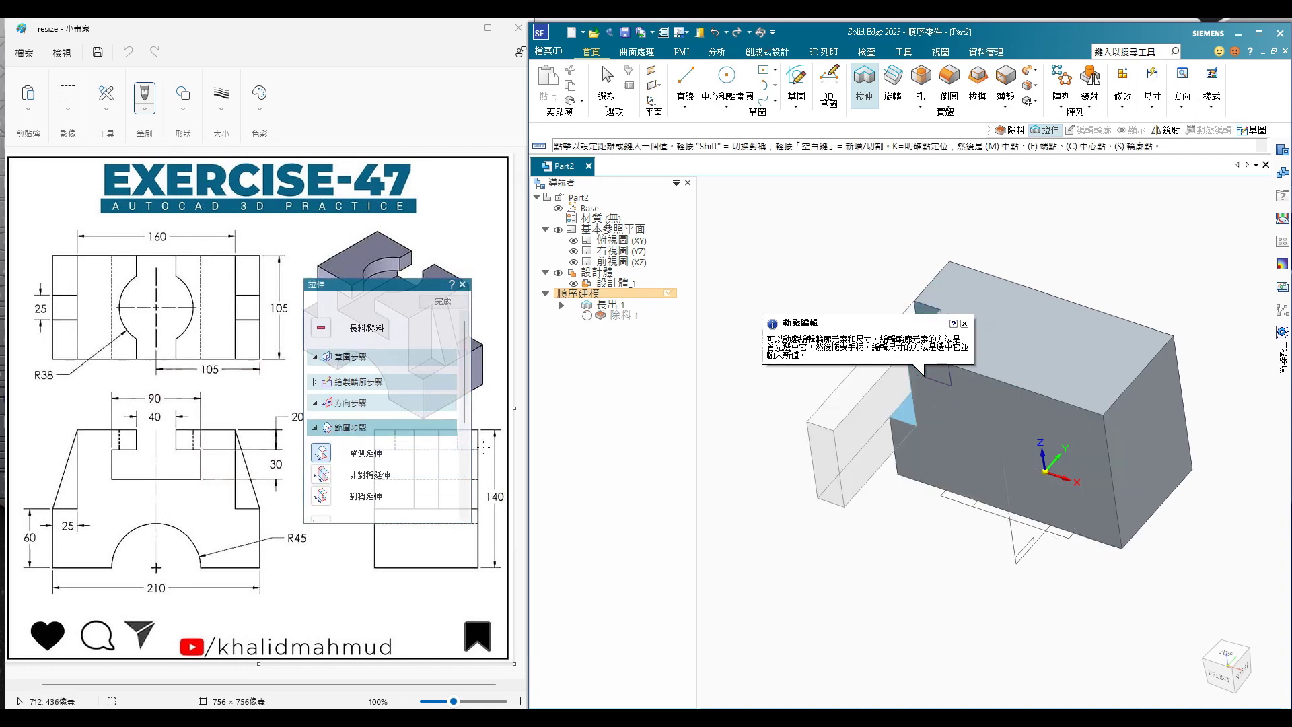
click(321, 496)
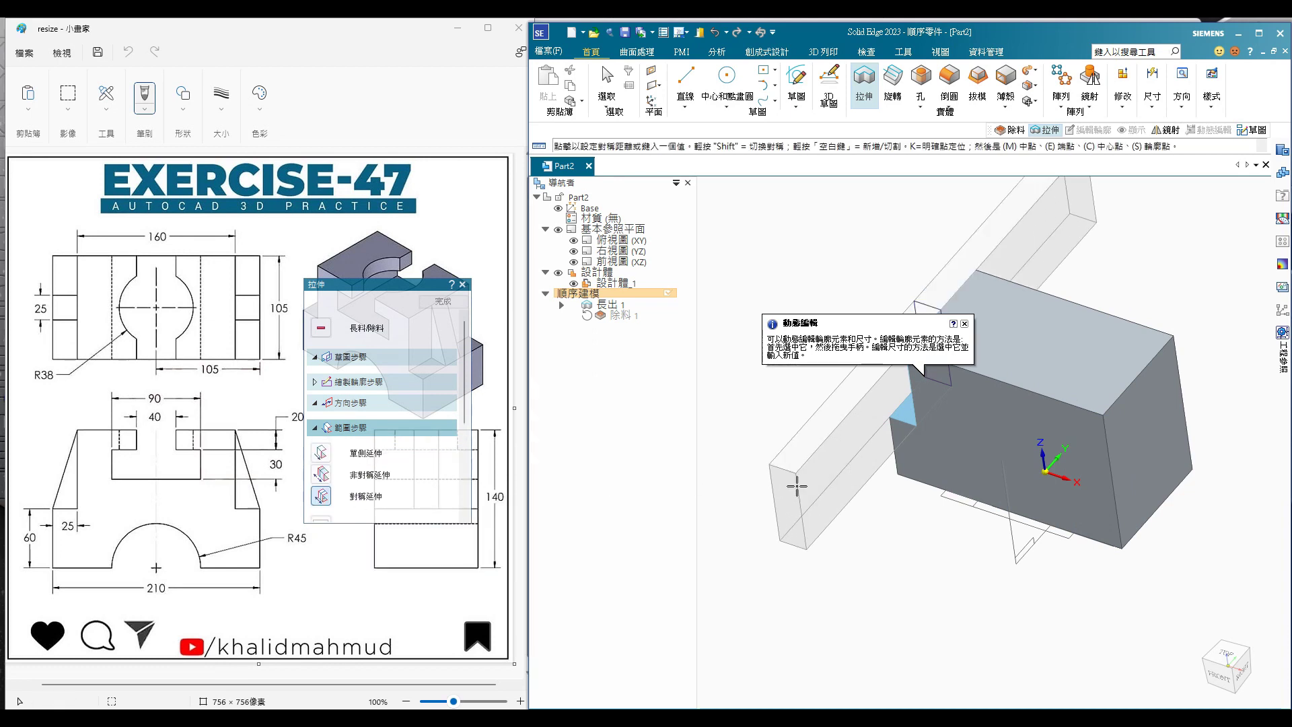
click(808, 489)
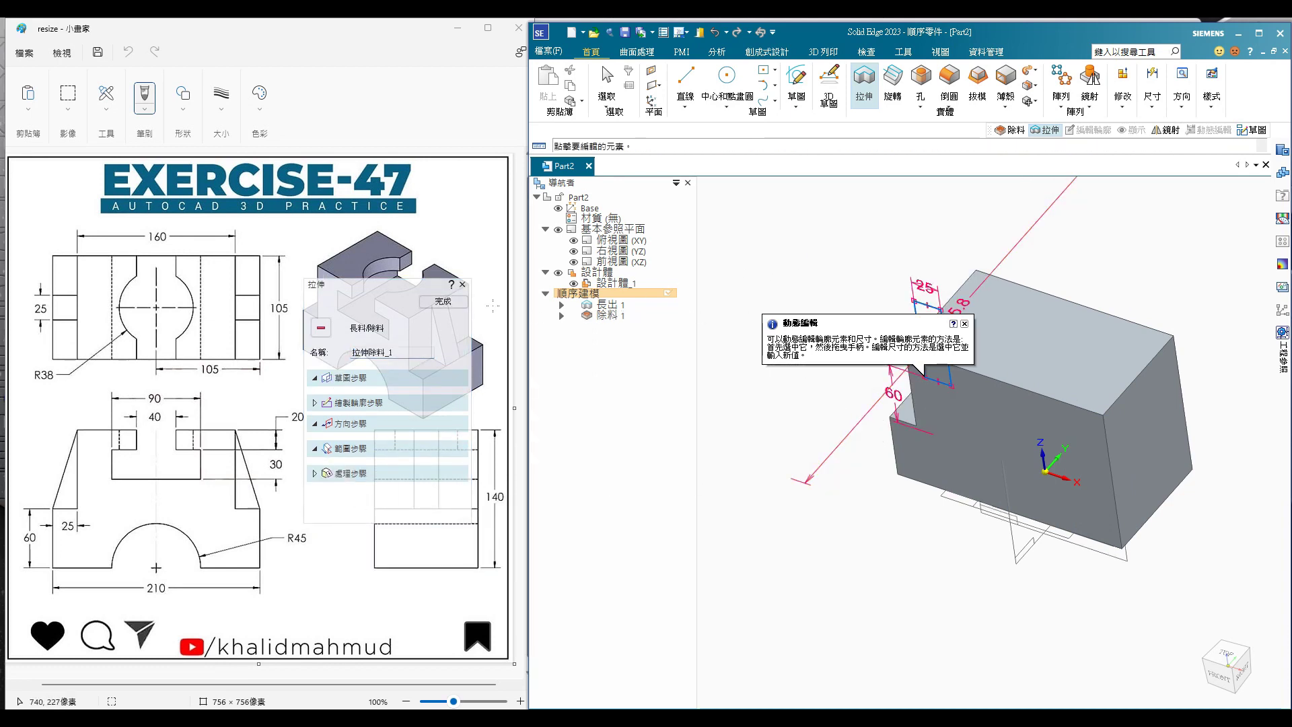
click(443, 301)
scroll(1035, 293, down, 2)
scroll(1035, 293, down, 1)
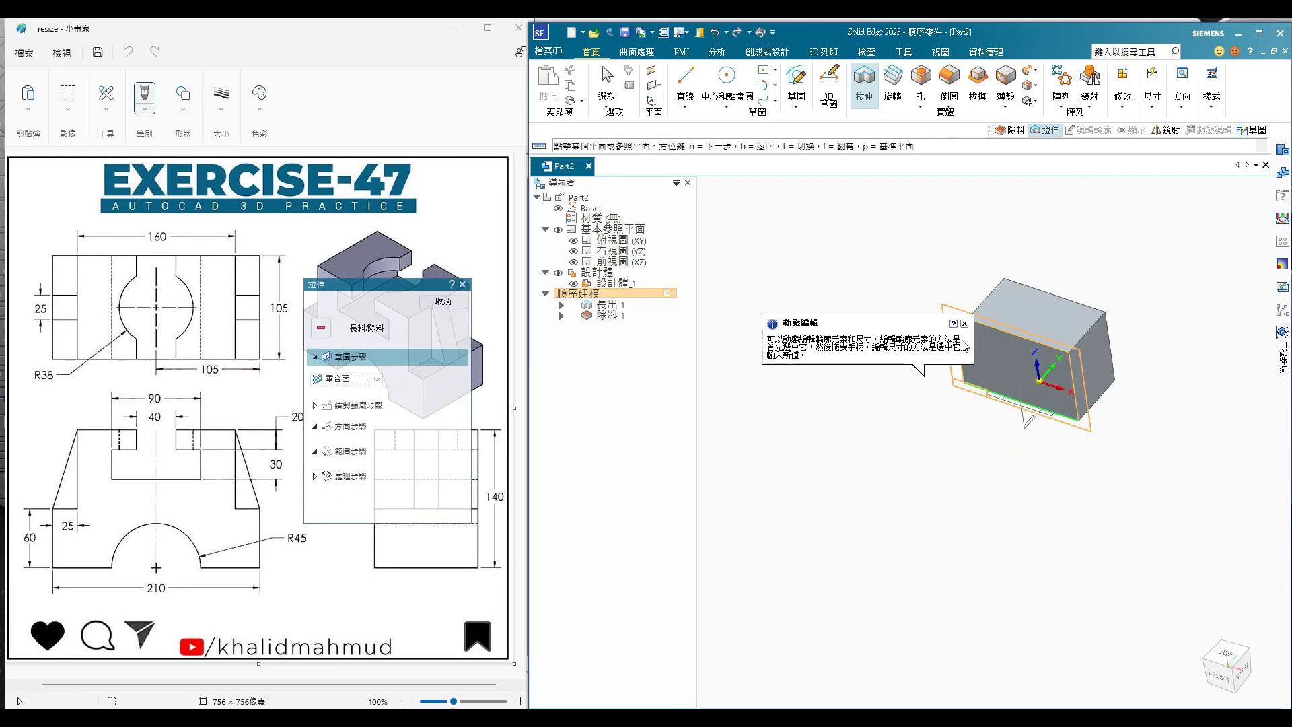
click(965, 324)
middle_drag(1010, 350, 1107, 311)
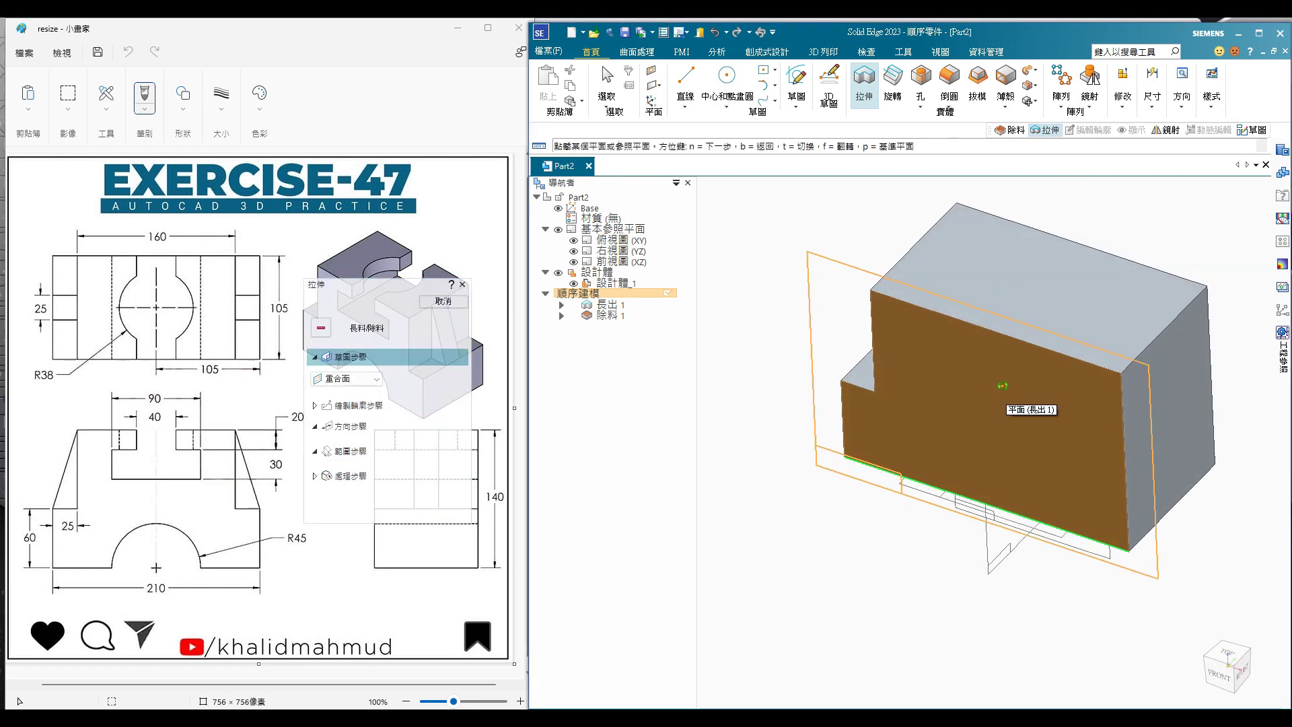
scroll(1110, 303, up, 2)
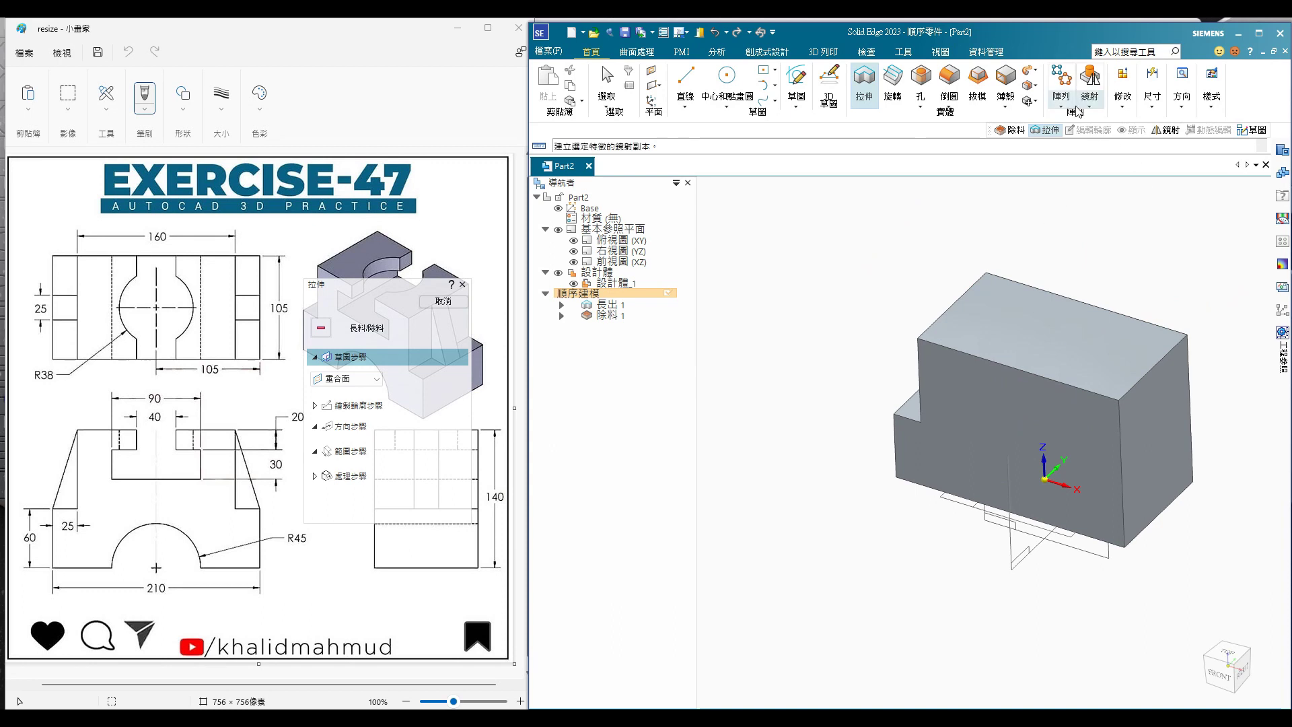
- Try mirroring the cut in smart mode, then cancel the Mirror command
click(1089, 84)
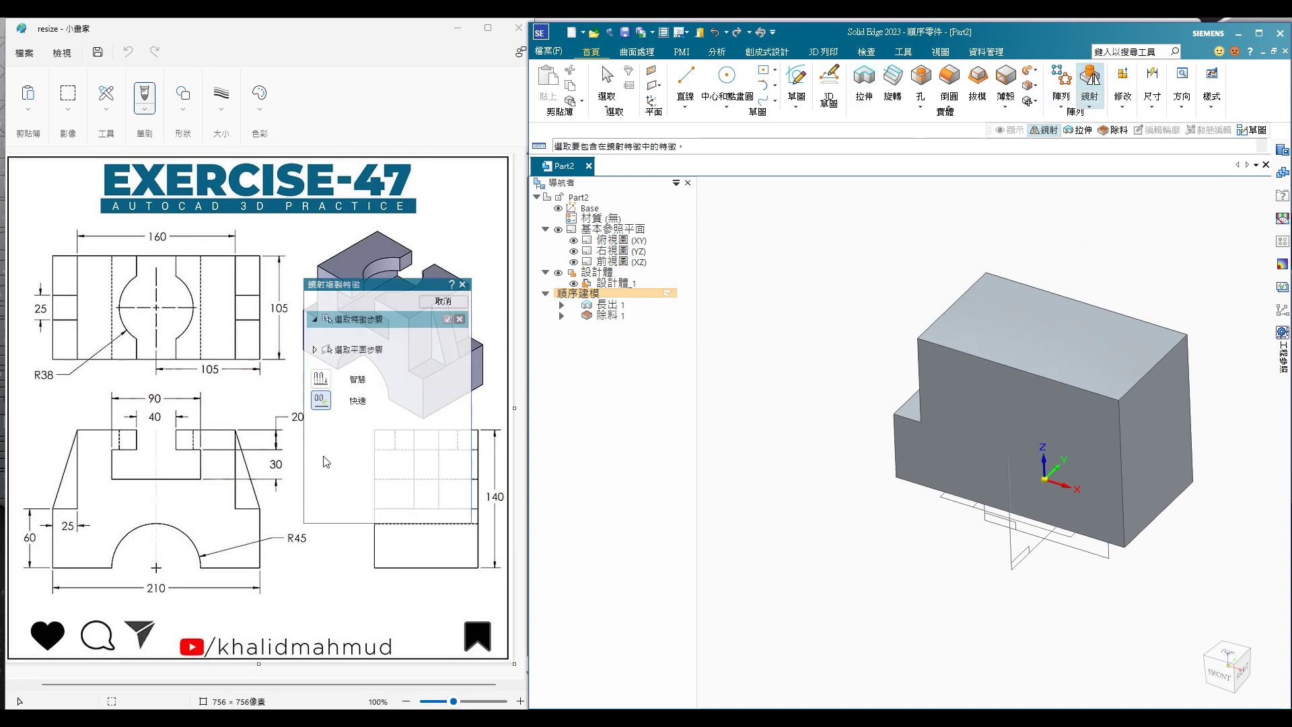
click(318, 380)
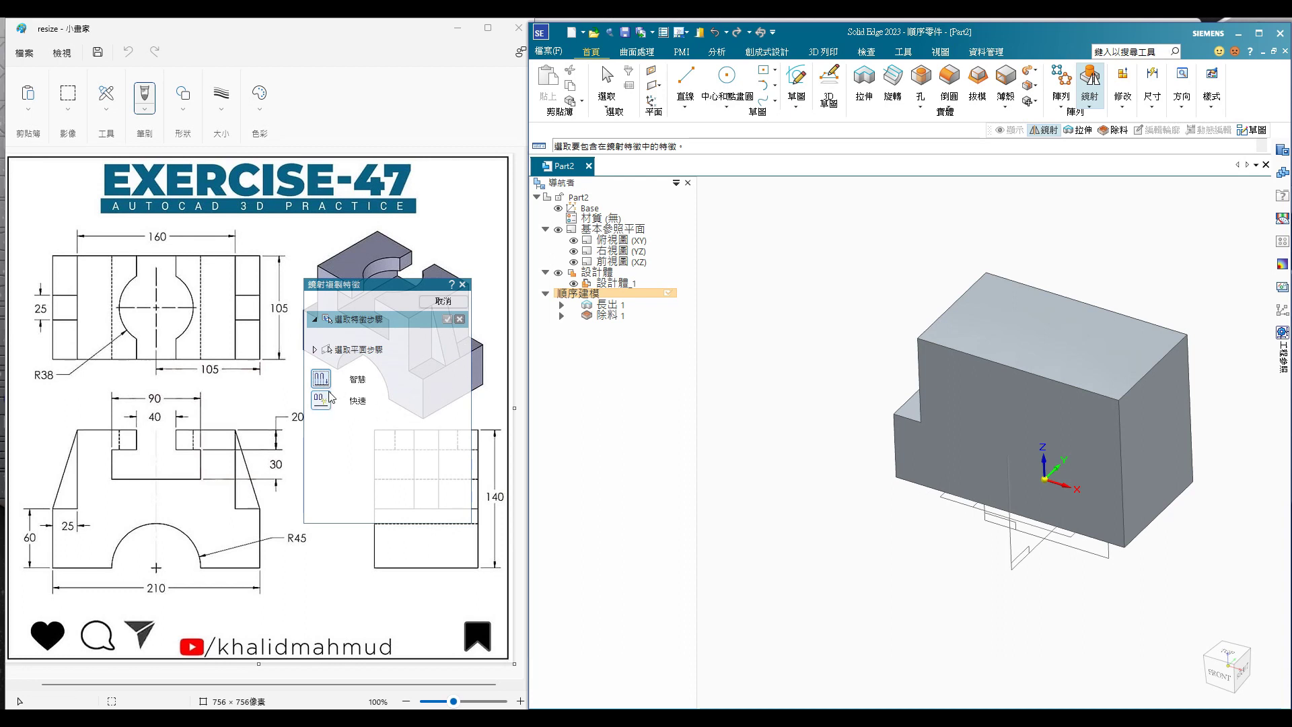
click(608, 316)
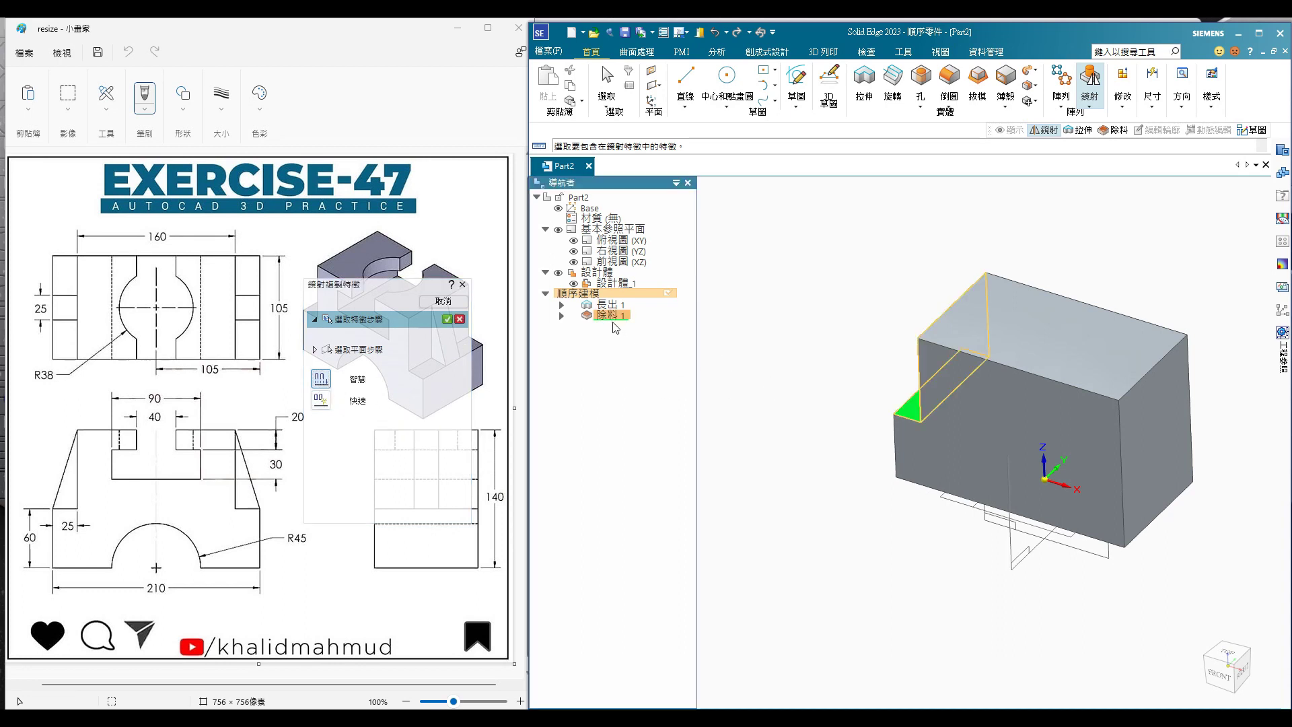
click(321, 381)
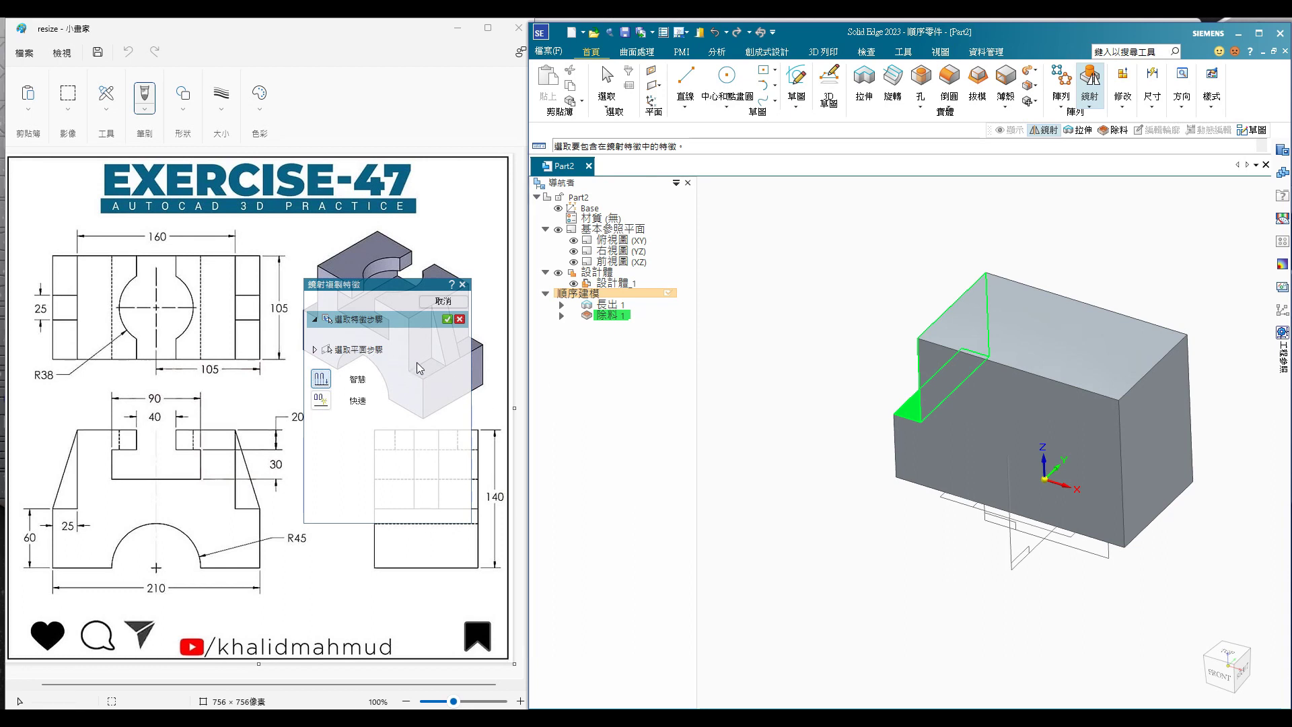
click(379, 325)
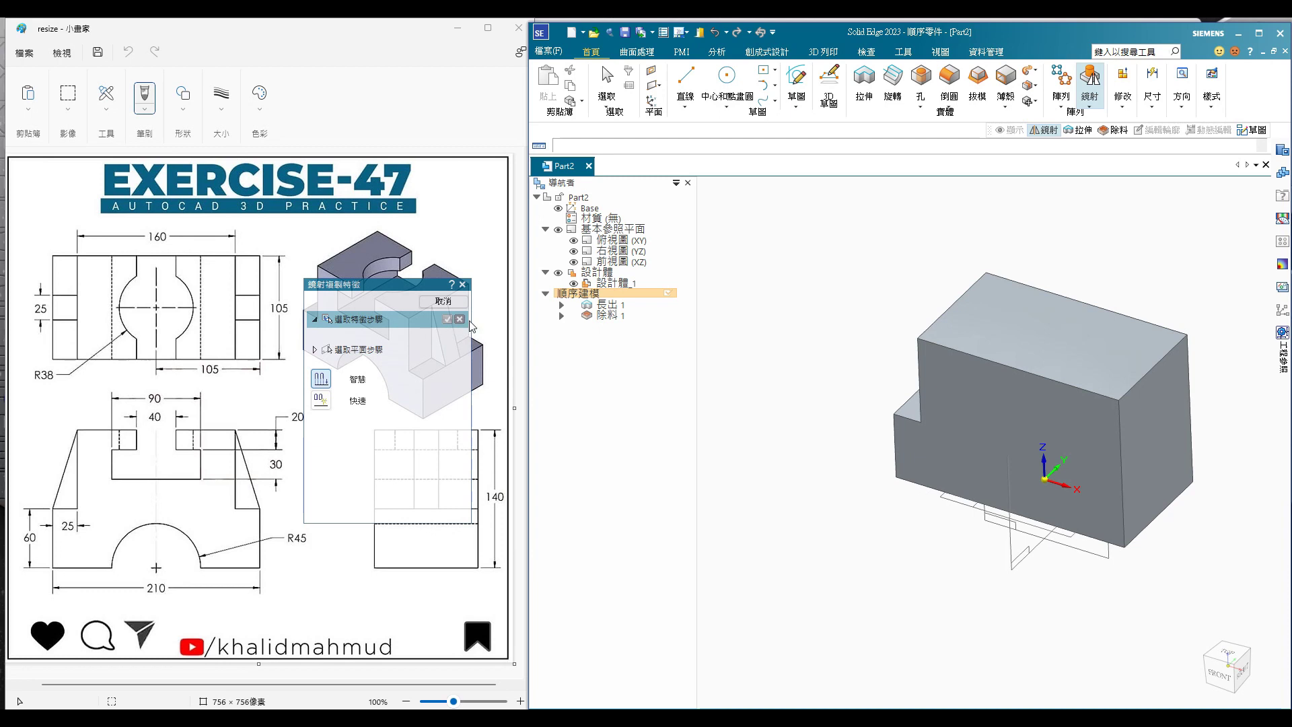
click(443, 301)
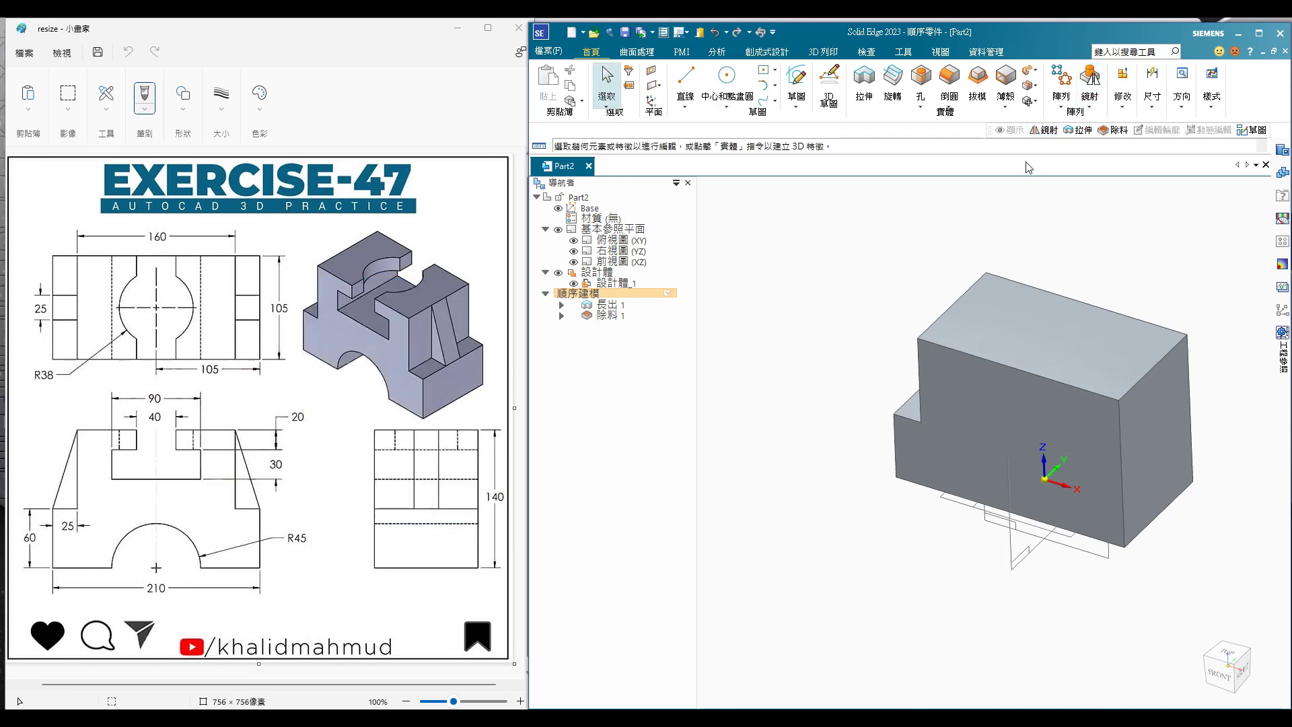
- Mirror cut 除料 1 across the right (YZ) plane and orbit to check both steps
click(606, 315)
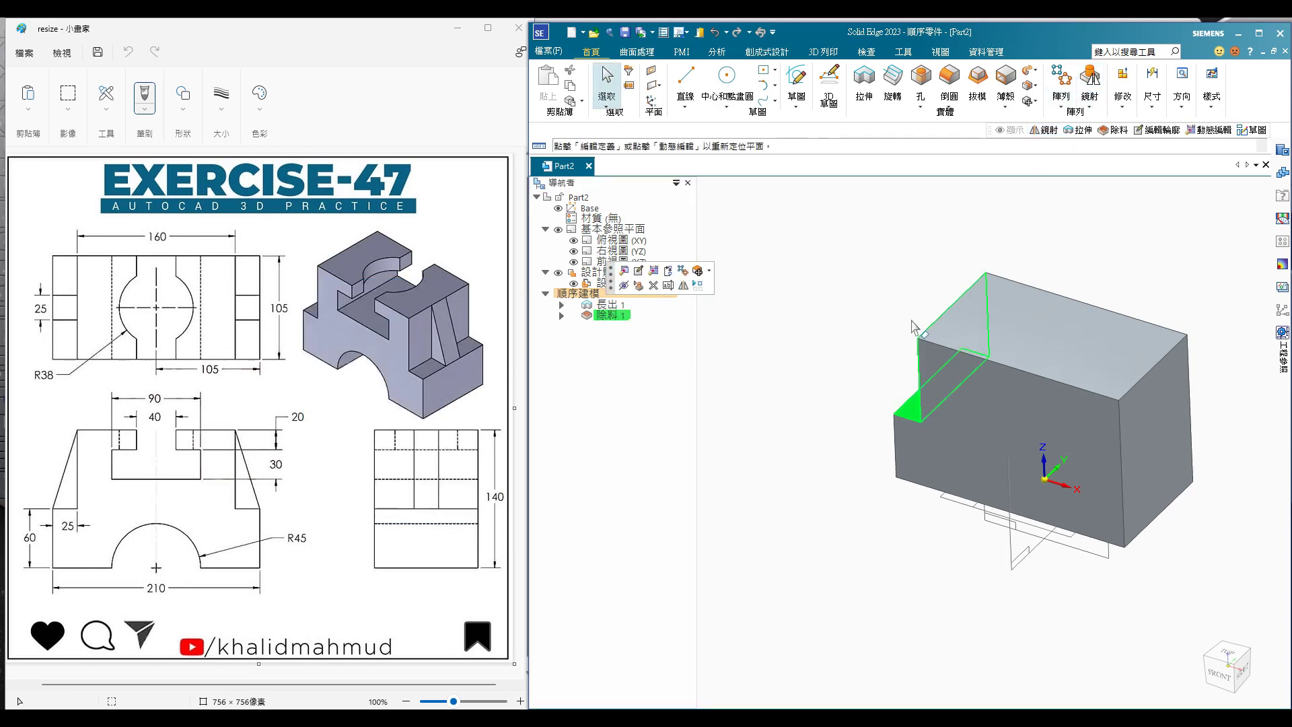
click(1089, 81)
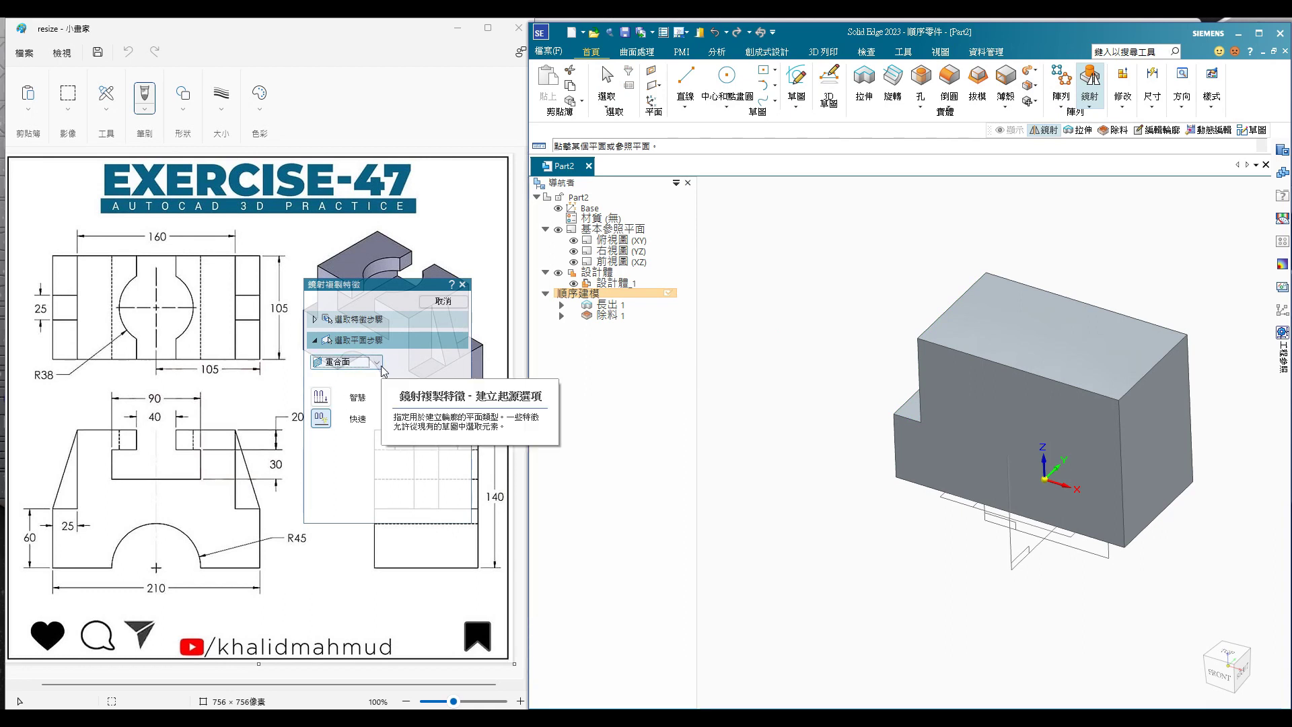
click(1017, 561)
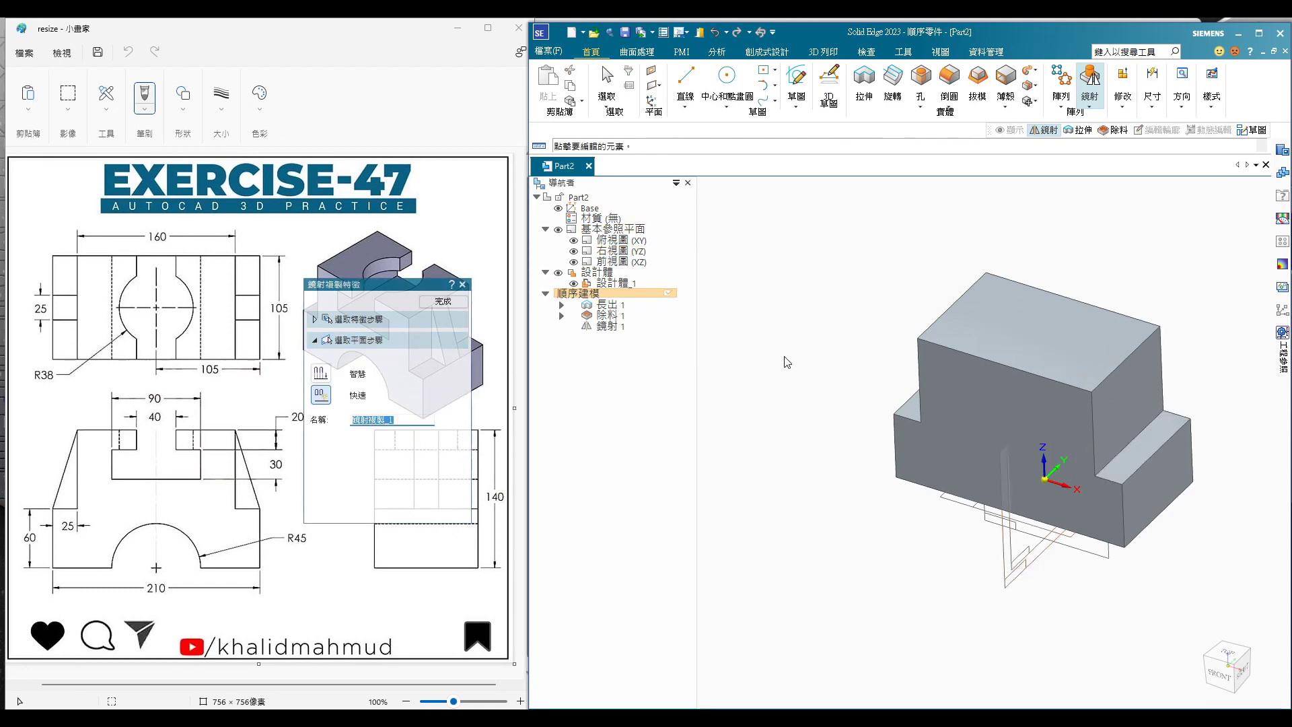
key(Return)
middle_drag(859, 384, 788, 448)
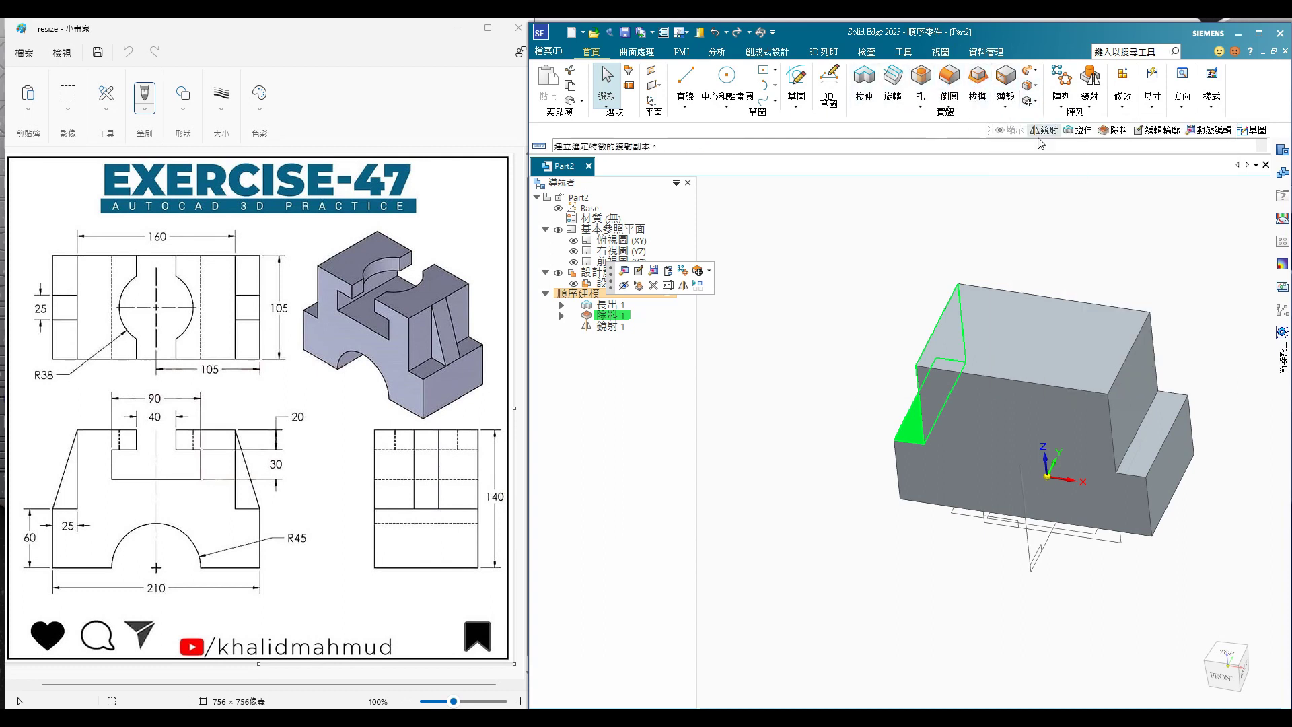
middle_drag(881, 286, 1079, 175)
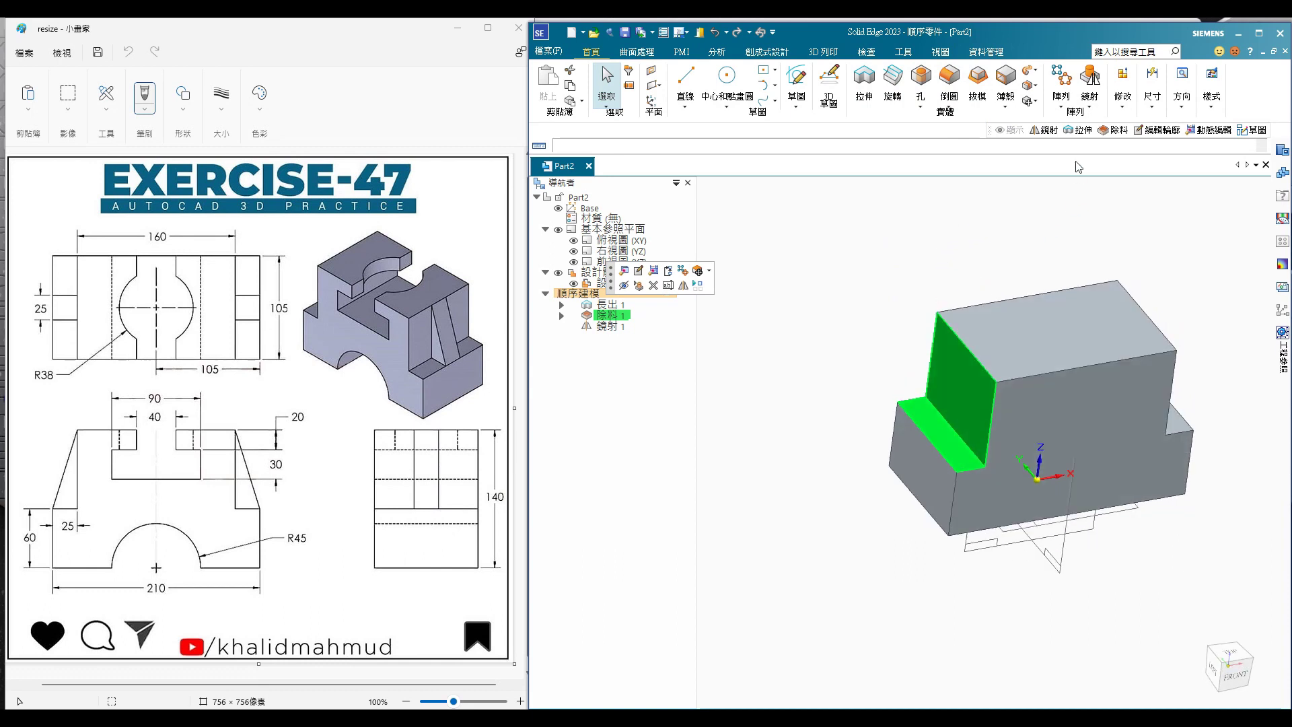
click(1074, 340)
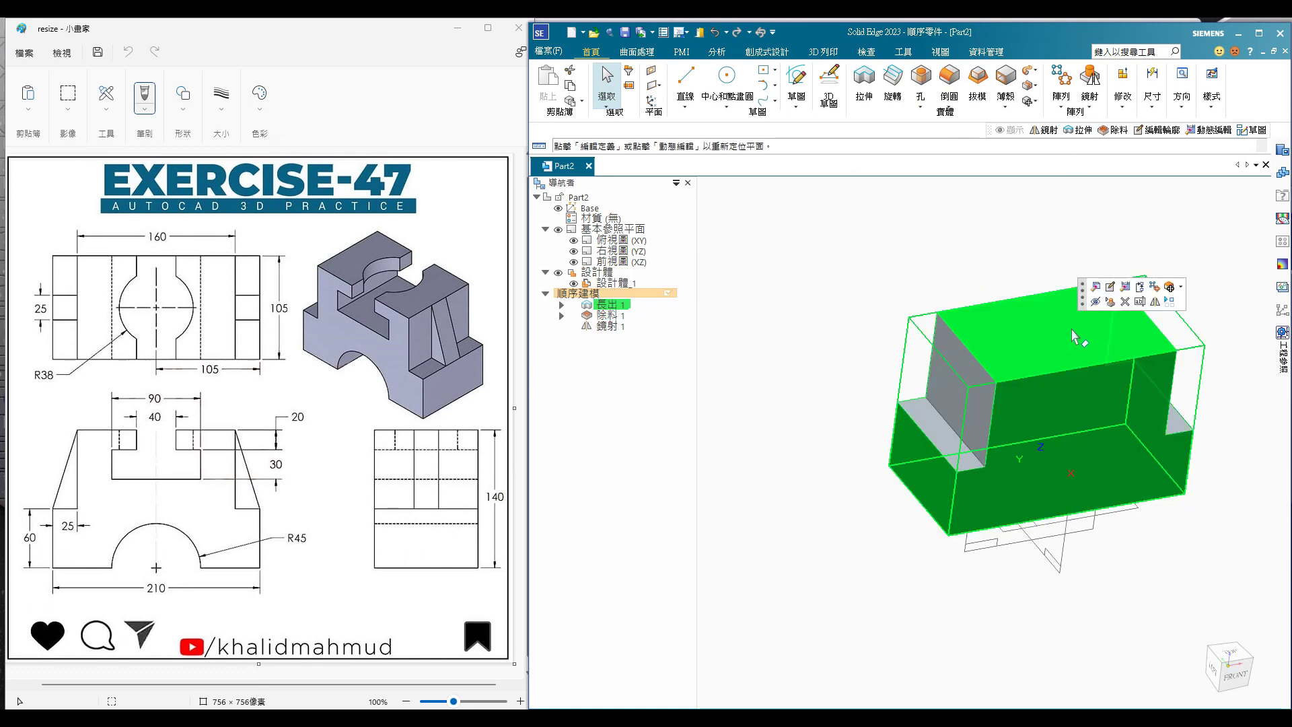
- Draw a circle centred on the origin on the block's top face
click(864, 79)
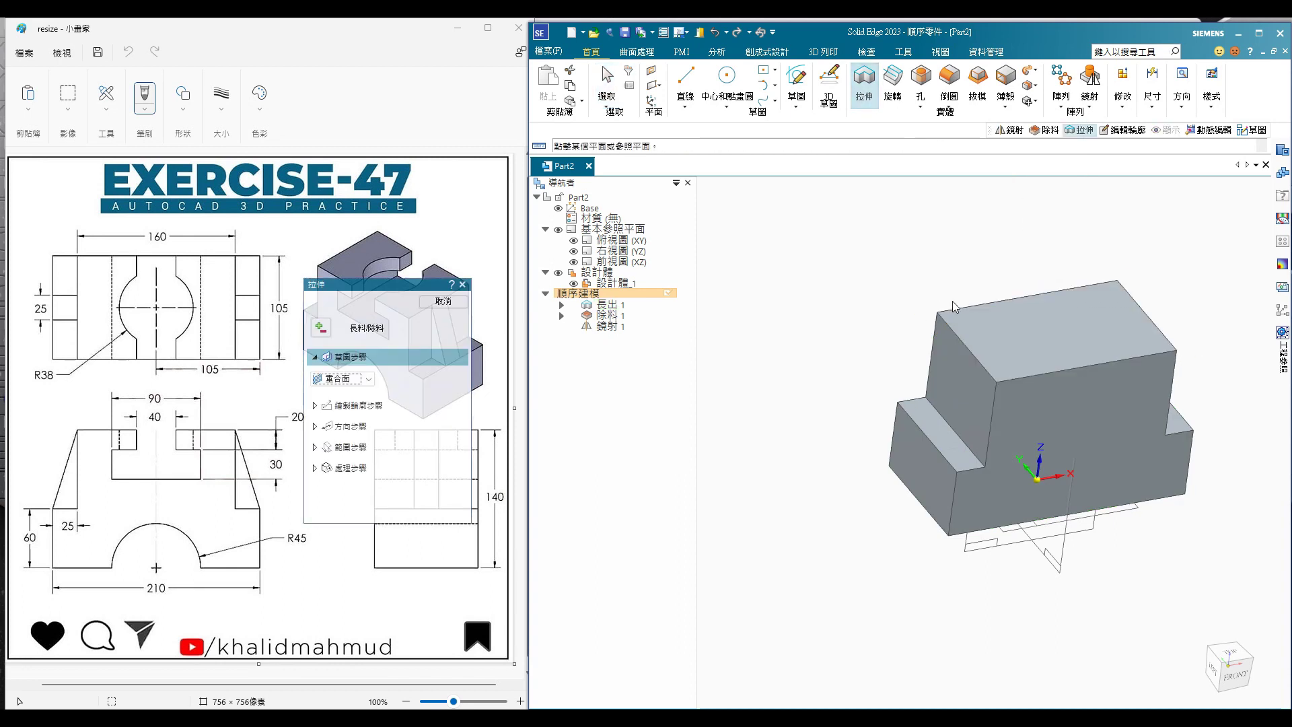
click(727, 75)
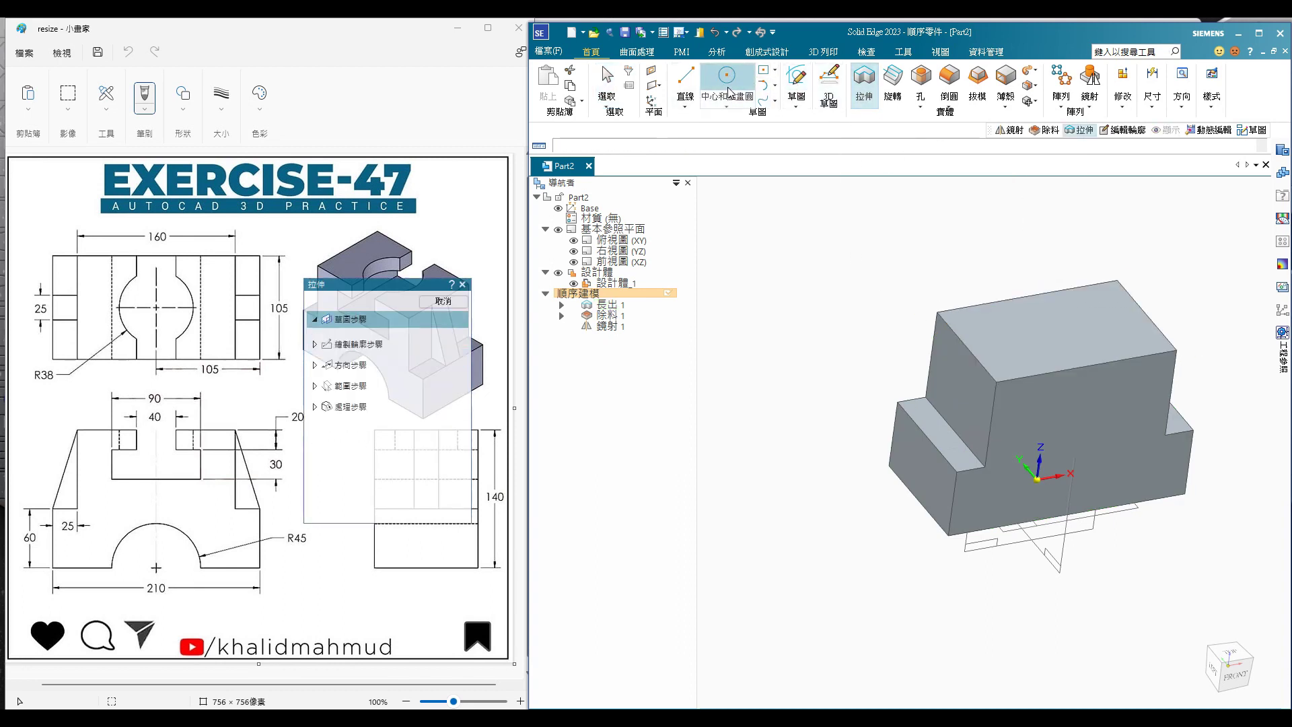
click(1052, 337)
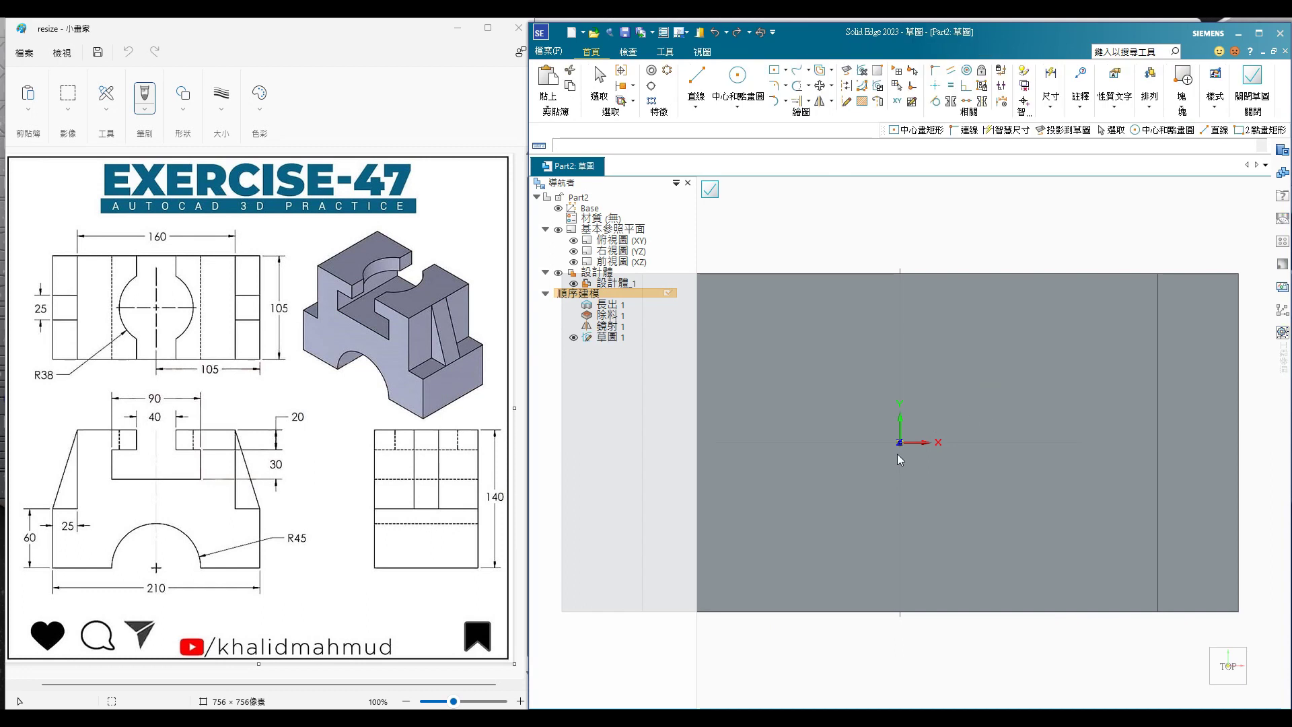
click(900, 442)
click(1005, 420)
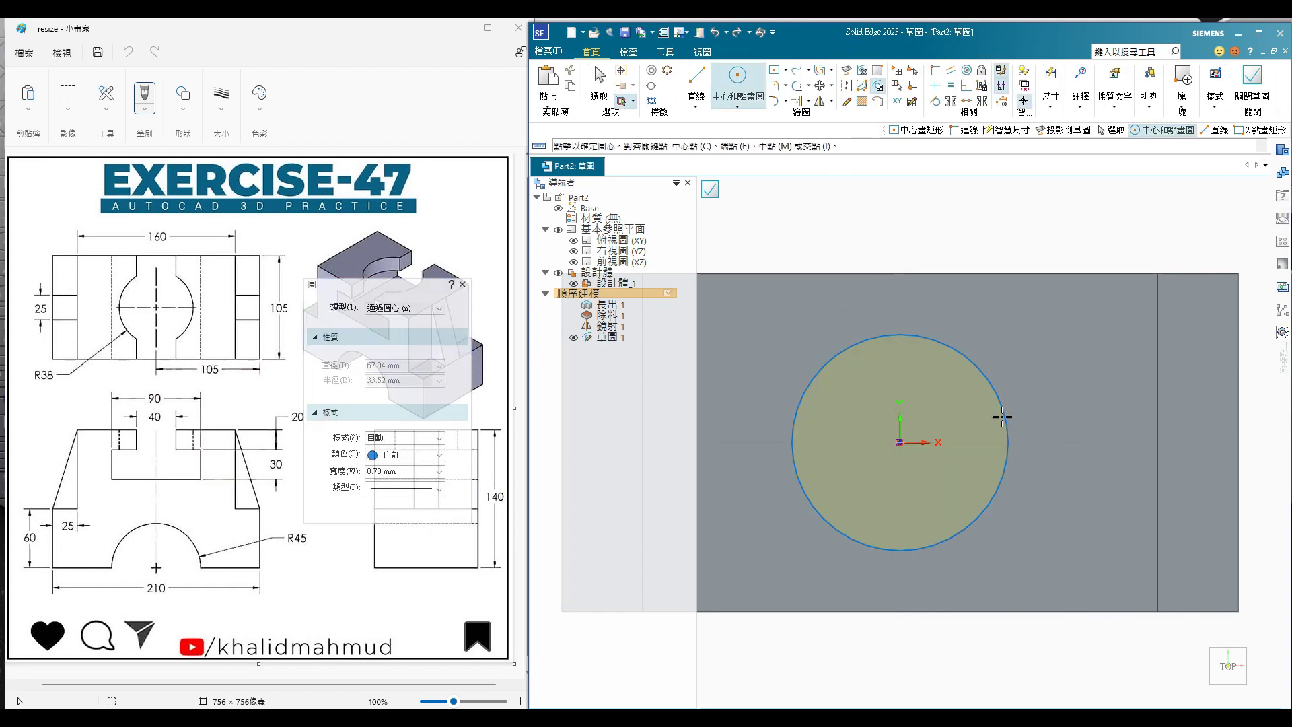
click(1051, 84)
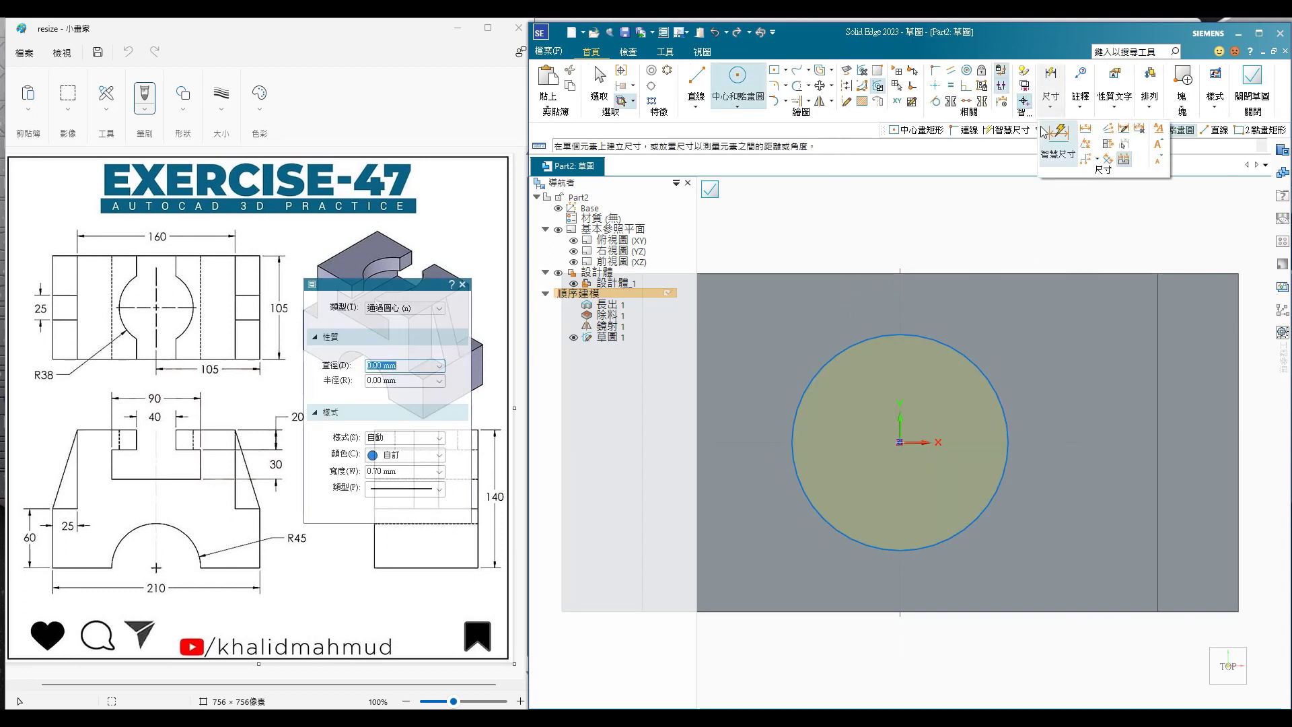
click(988, 381)
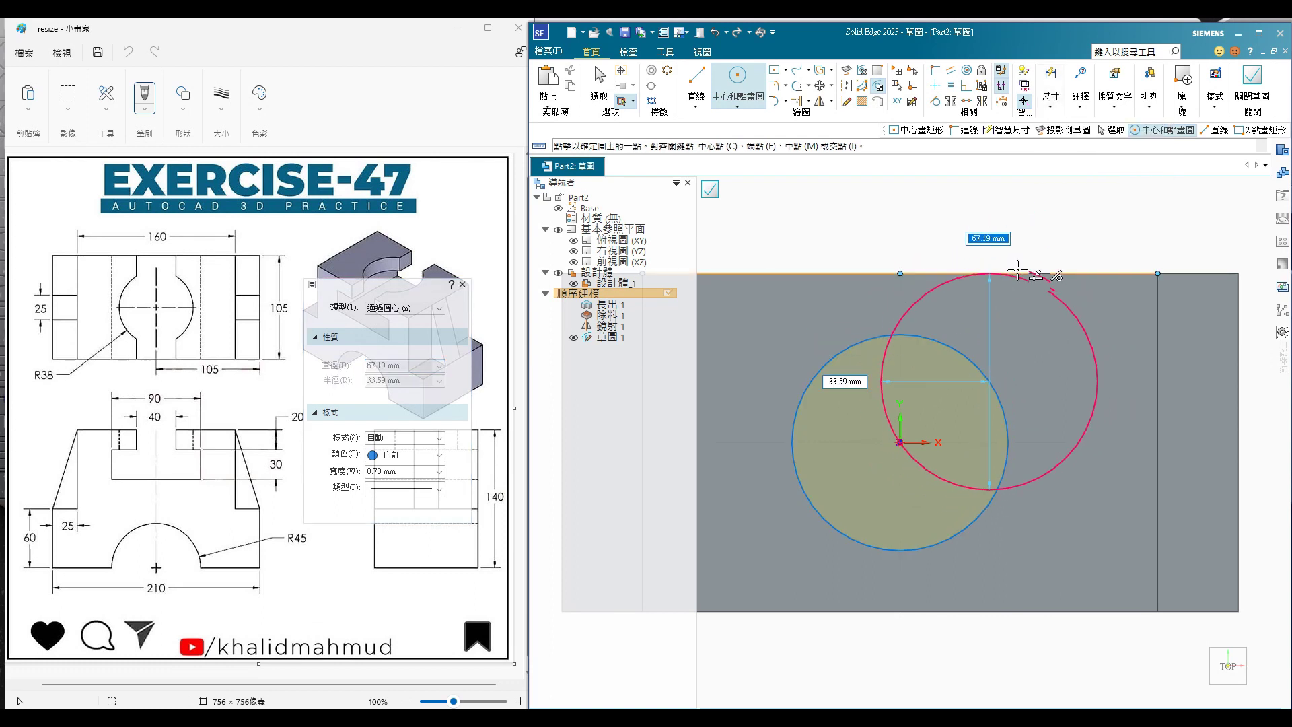
key(Escape)
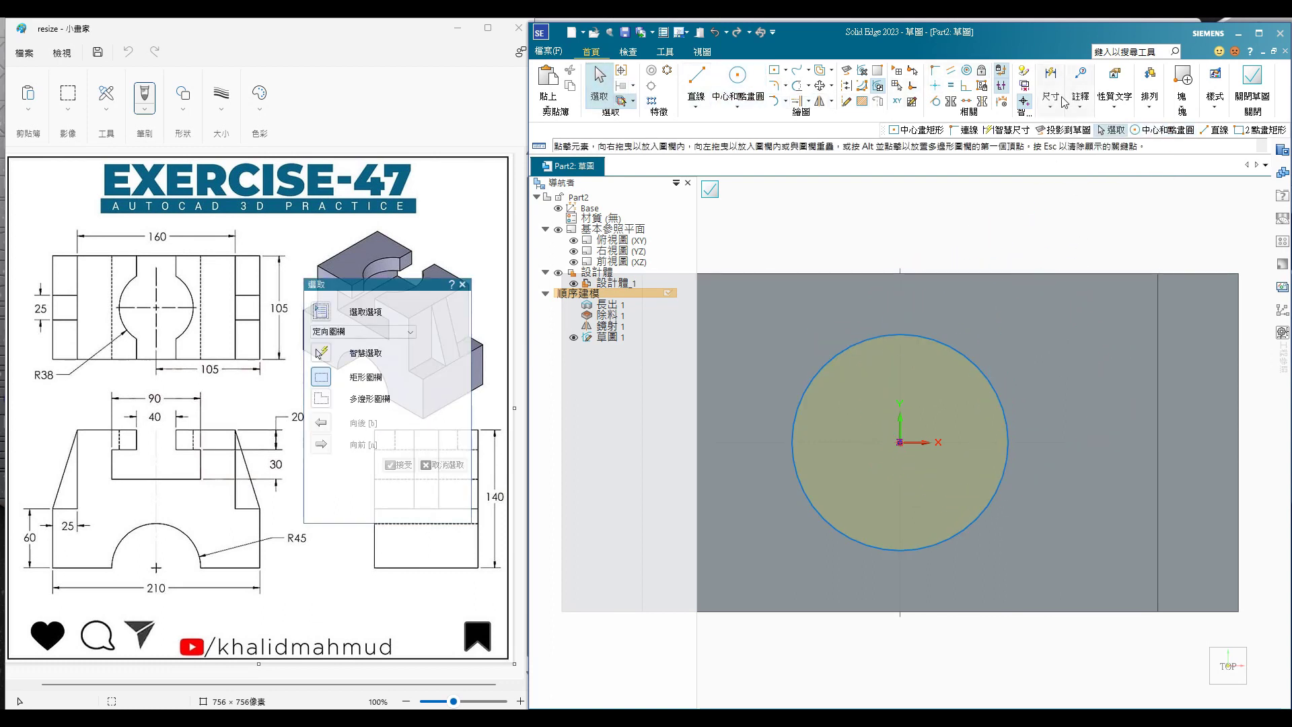
- Dimension the circle's diameter to 76
click(1052, 81)
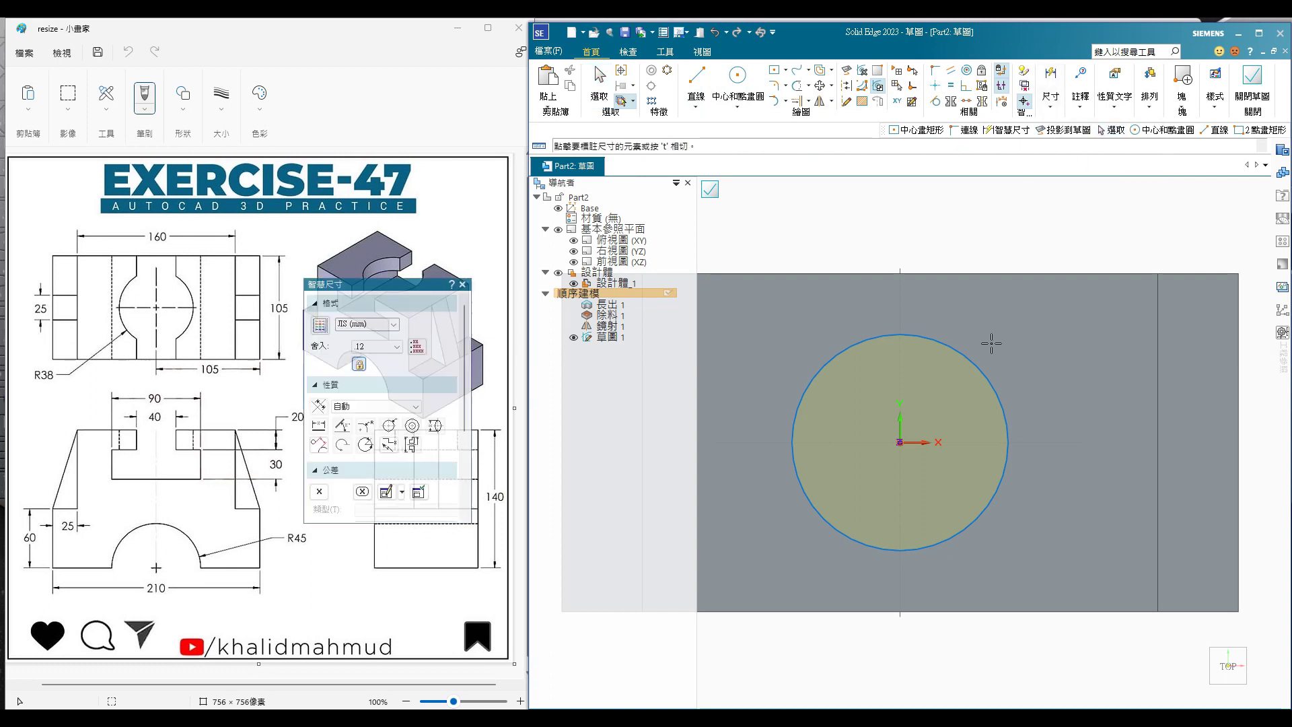
click(969, 369)
click(1013, 242)
text(38*2)
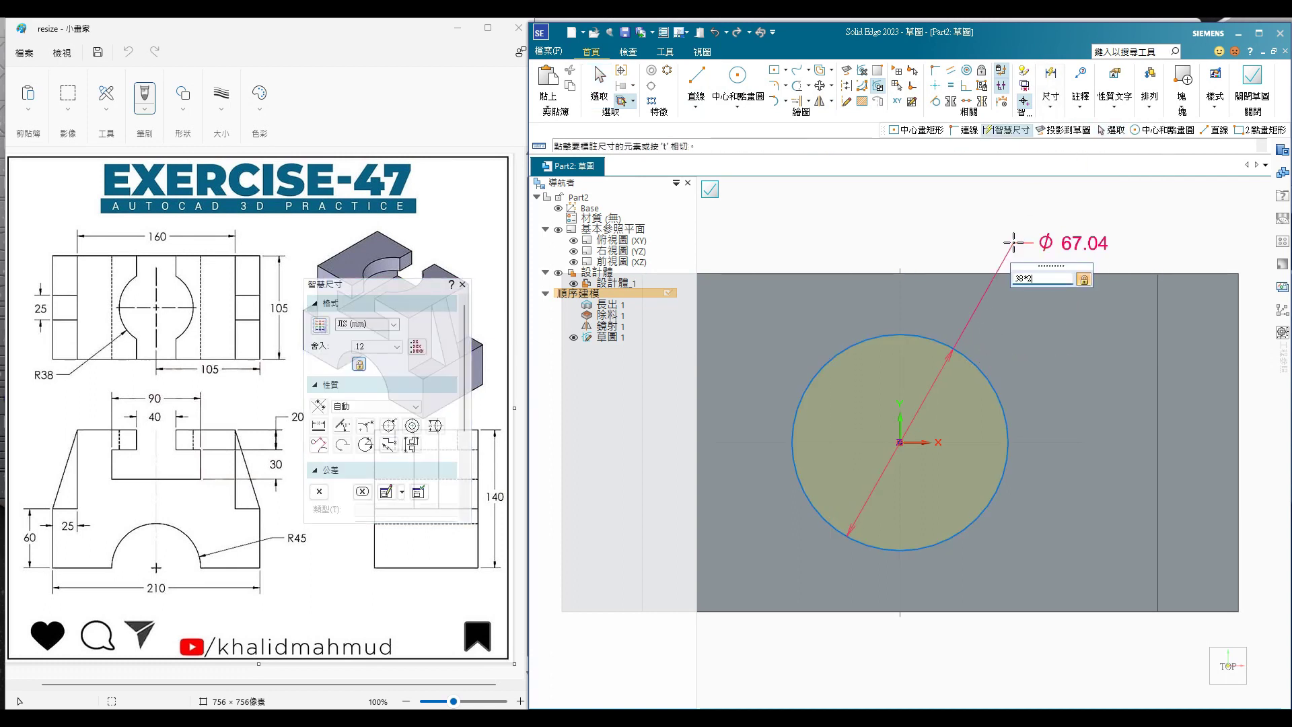
text(76)
key(Return)
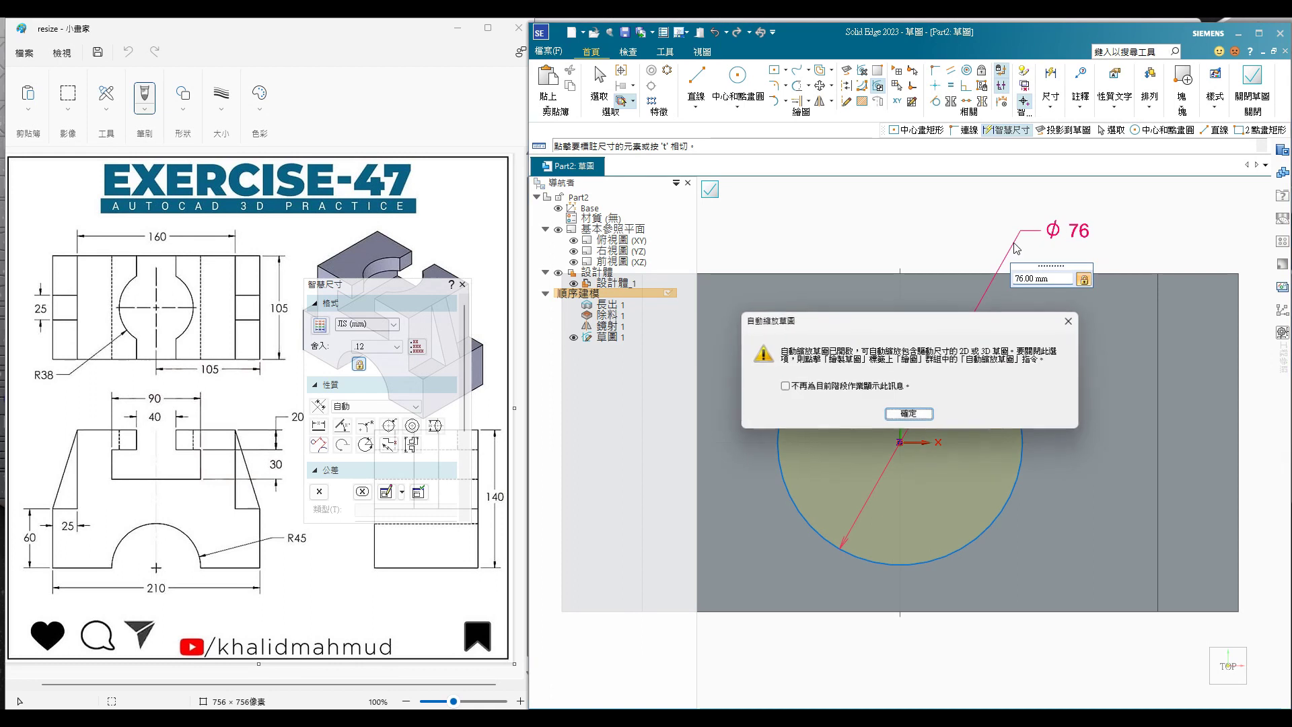
click(909, 414)
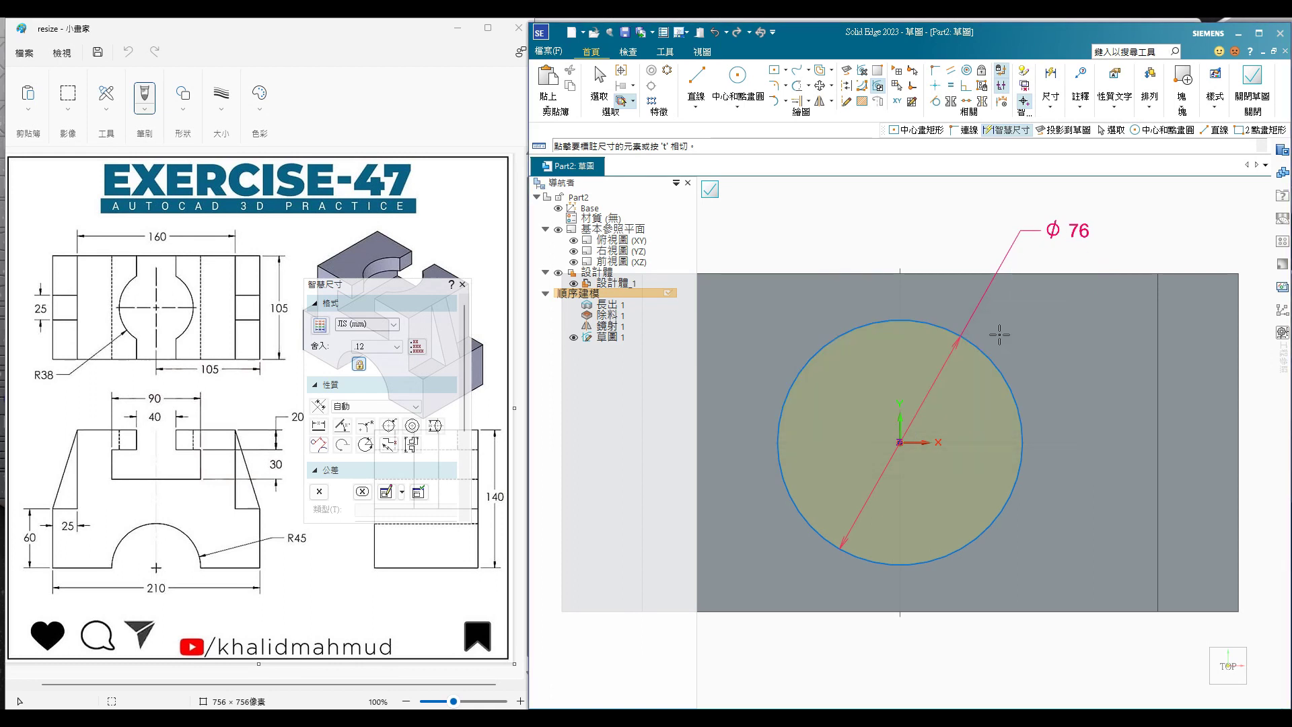
middle_drag(1019, 310, 976, 350)
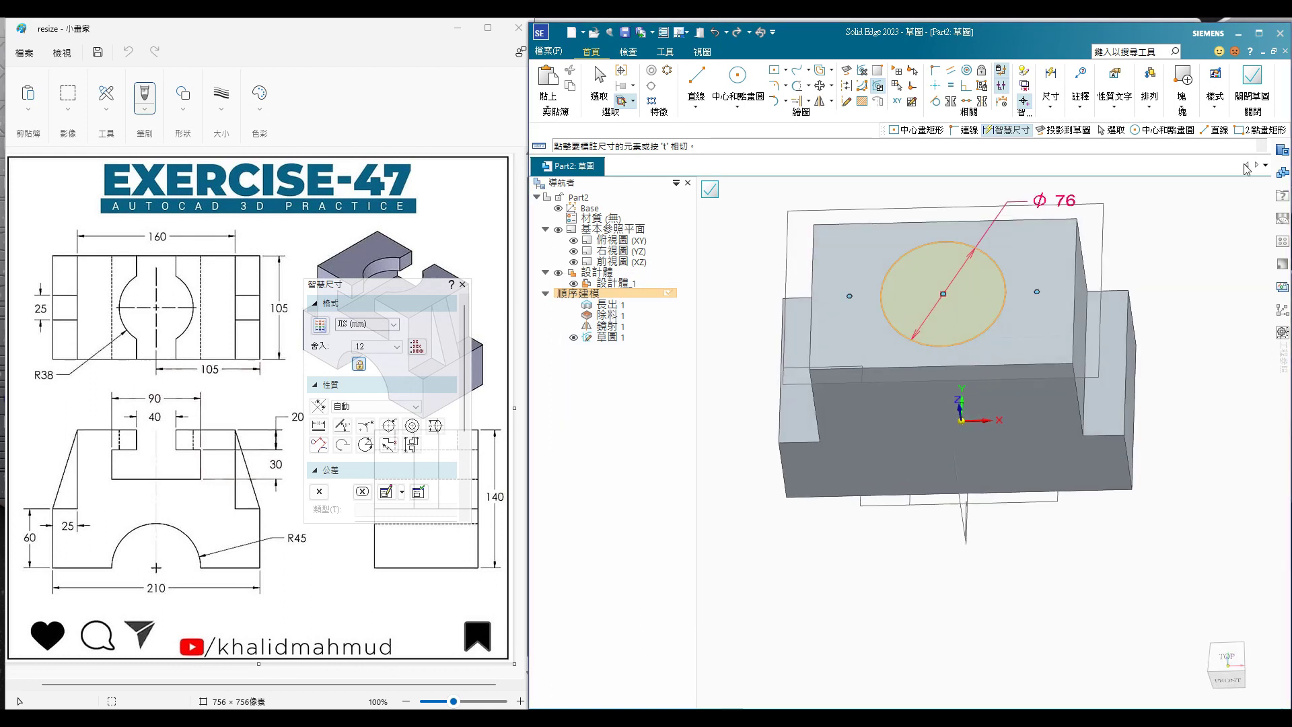
- Finish the Ø76 circle sketch, then delete Sketch 1 from the PathFinder
click(711, 194)
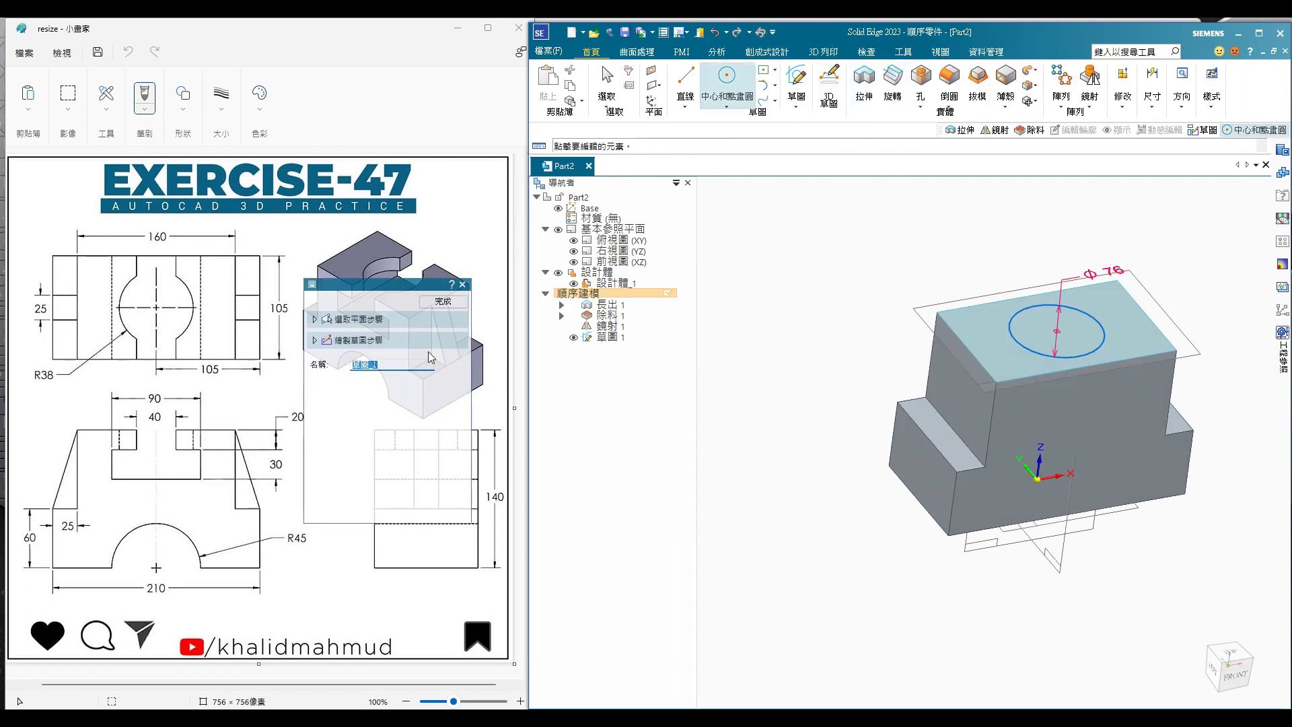
click(449, 300)
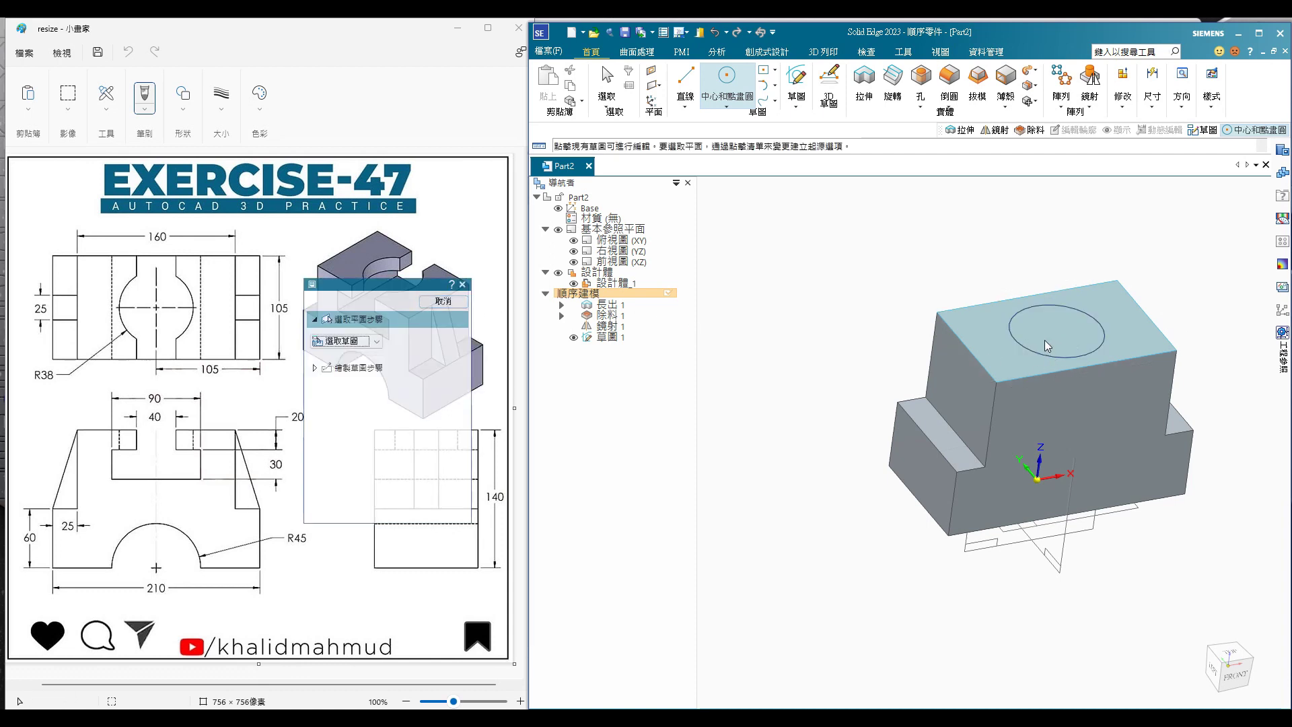
click(608, 337)
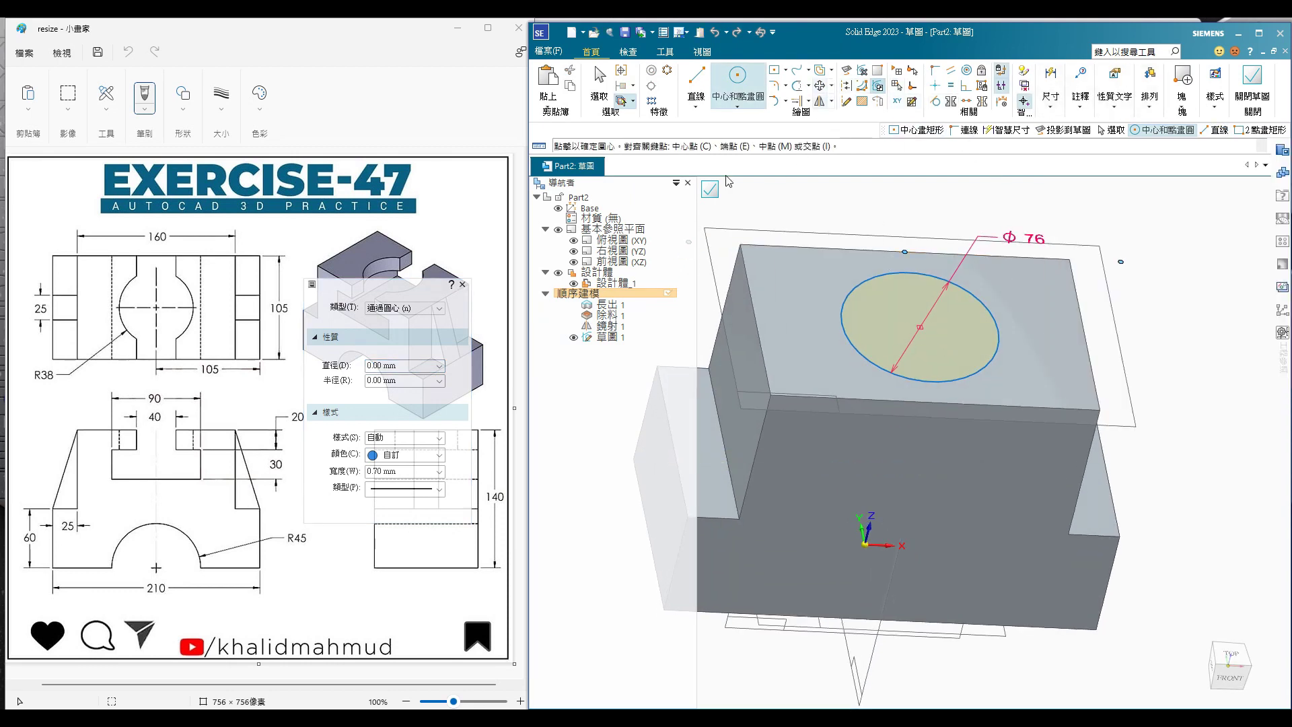
scroll(1043, 273, down, 2)
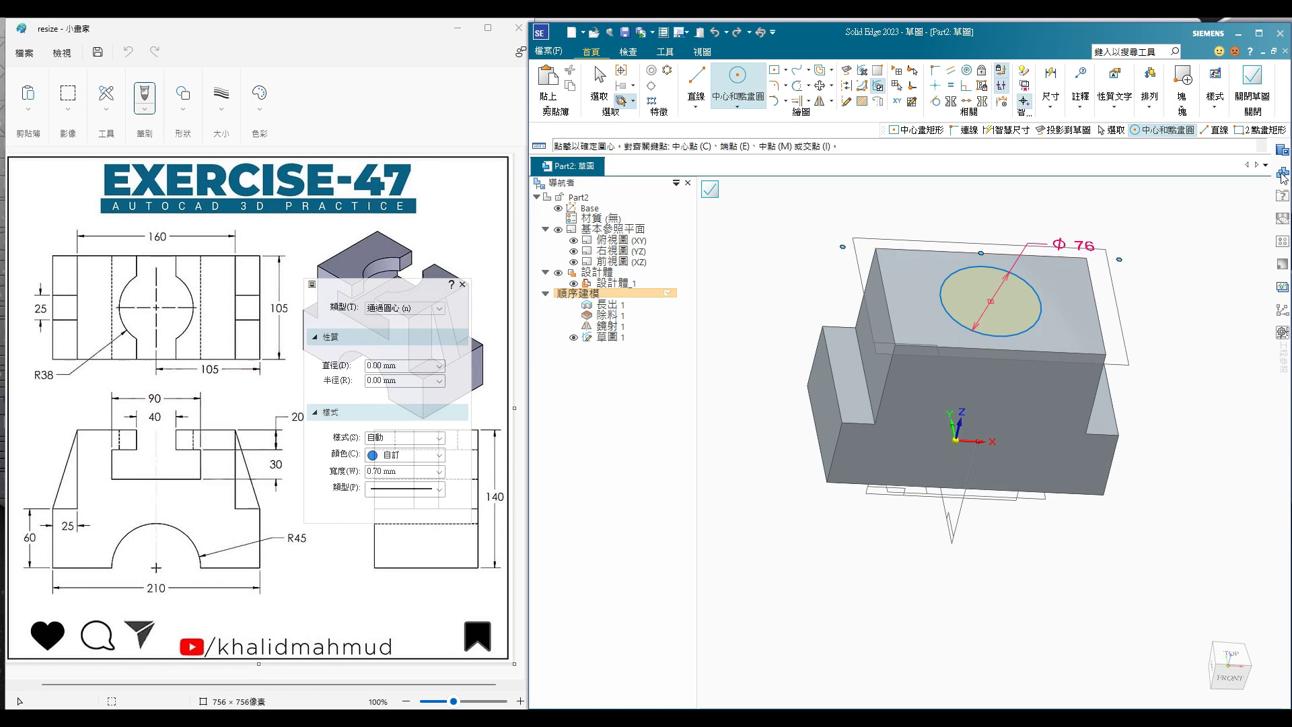
click(1249, 100)
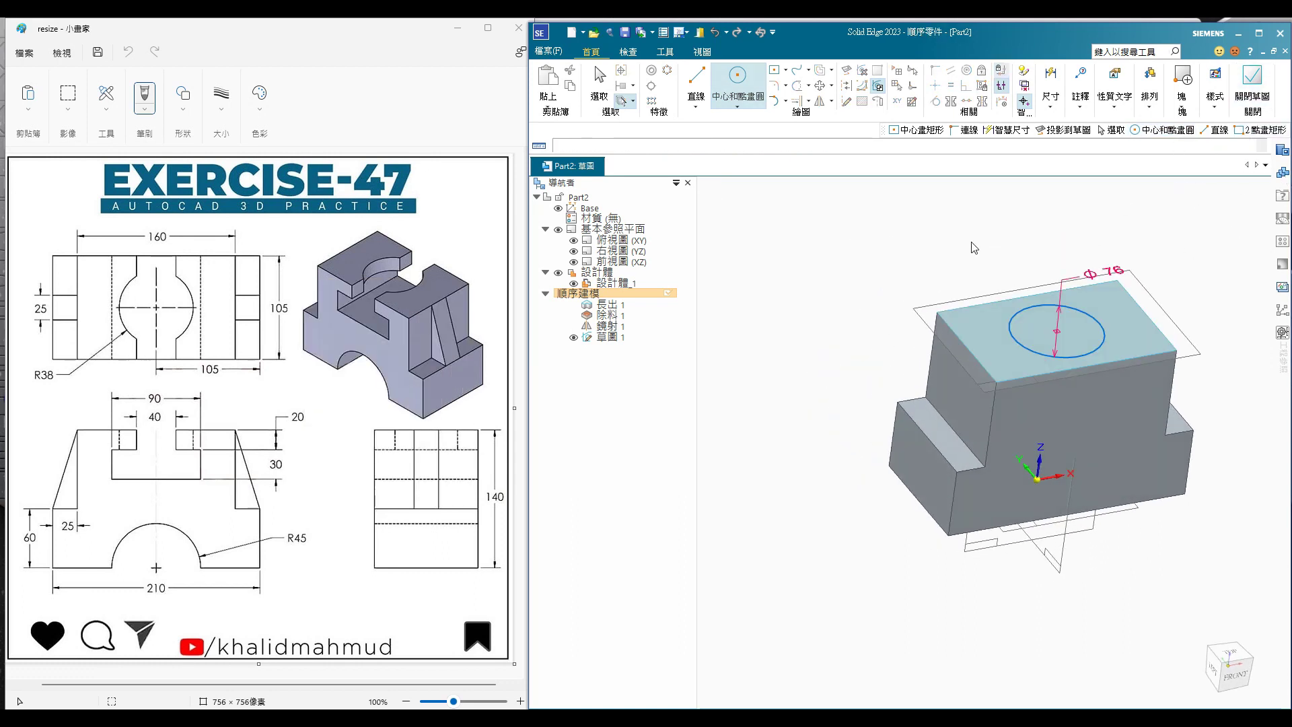
drag(614, 345, 609, 339)
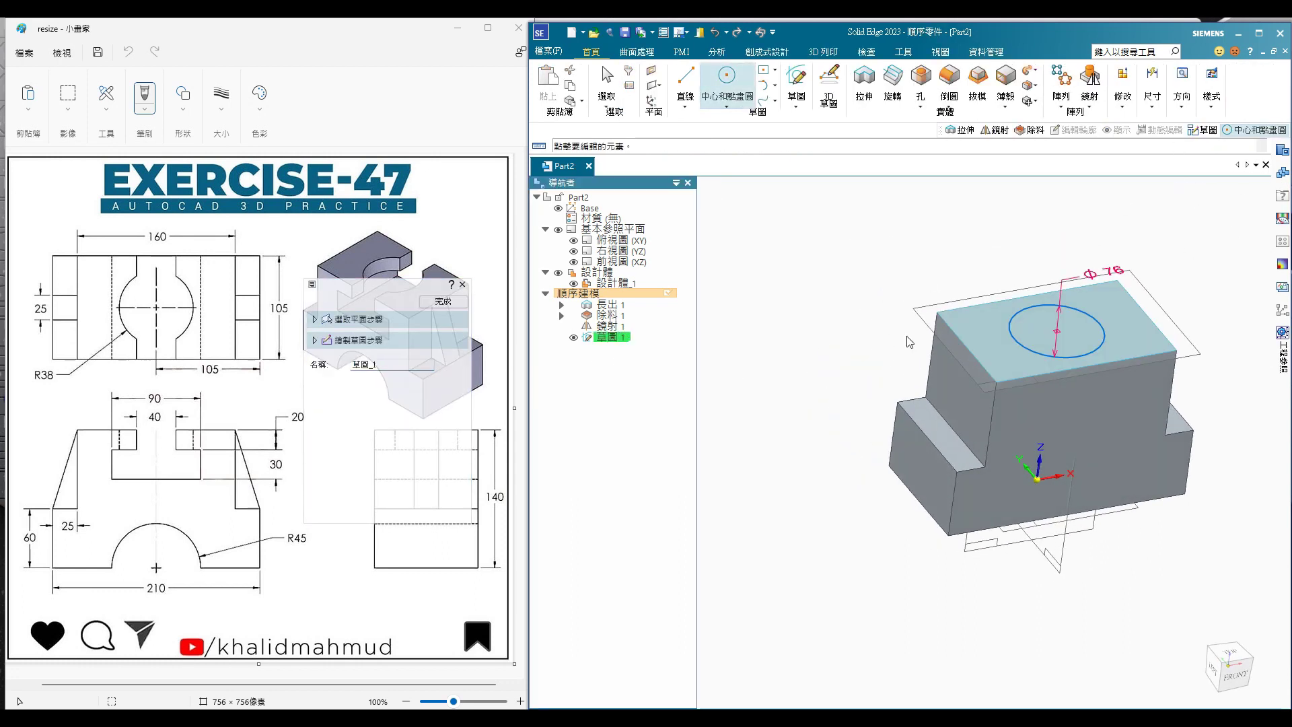
click(443, 301)
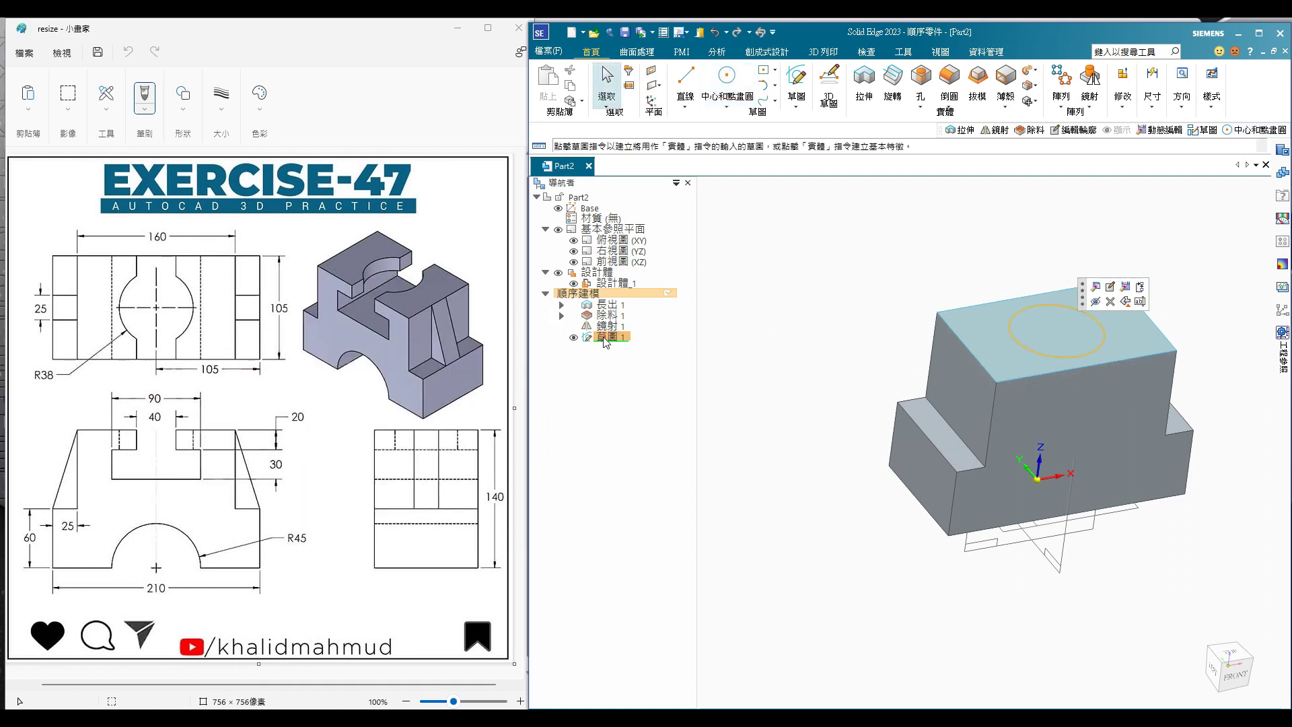
right_click(605, 342)
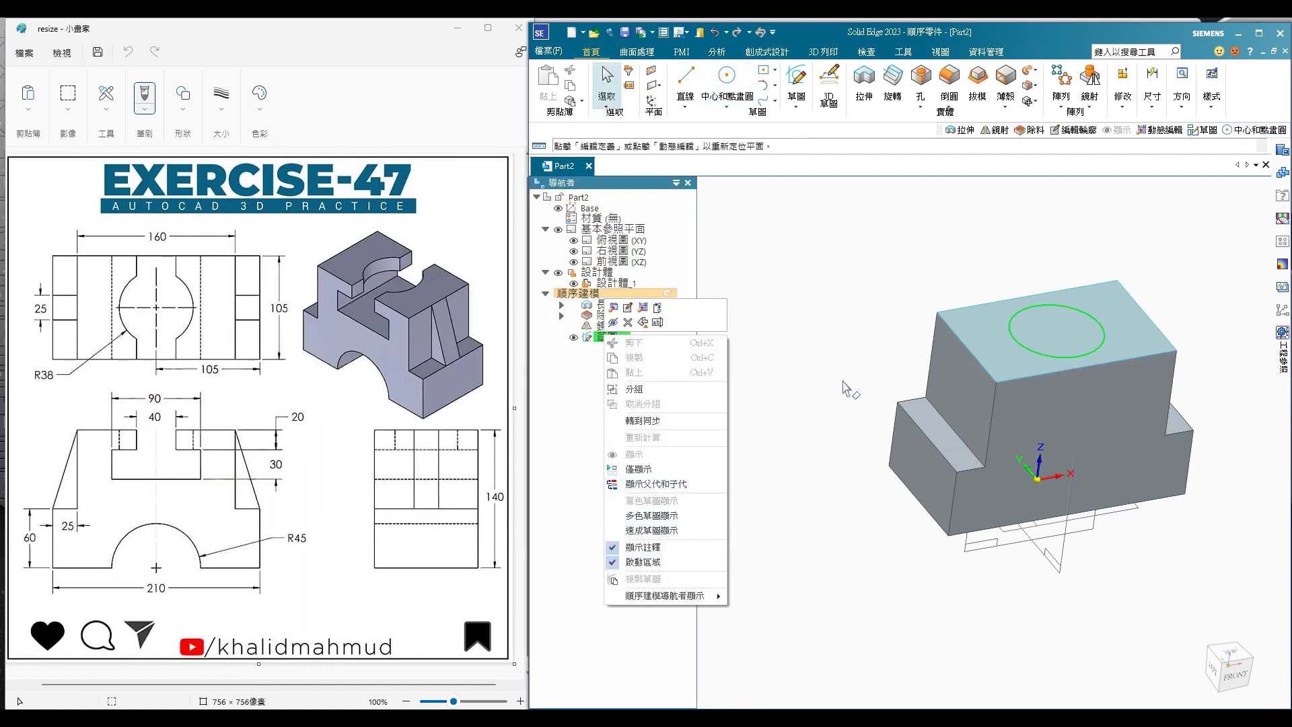
click(628, 321)
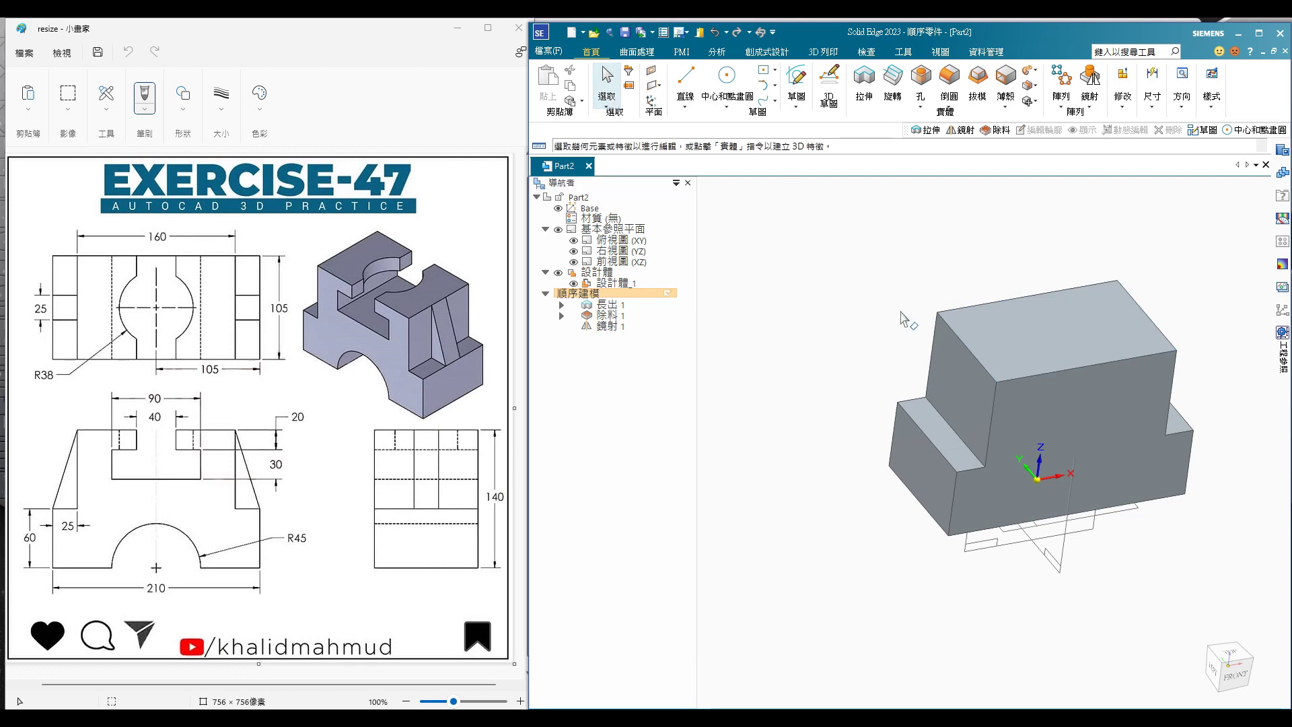
- Sketch a Ø76 circle centred on the origin on the block's top face for a new extrusion
click(864, 88)
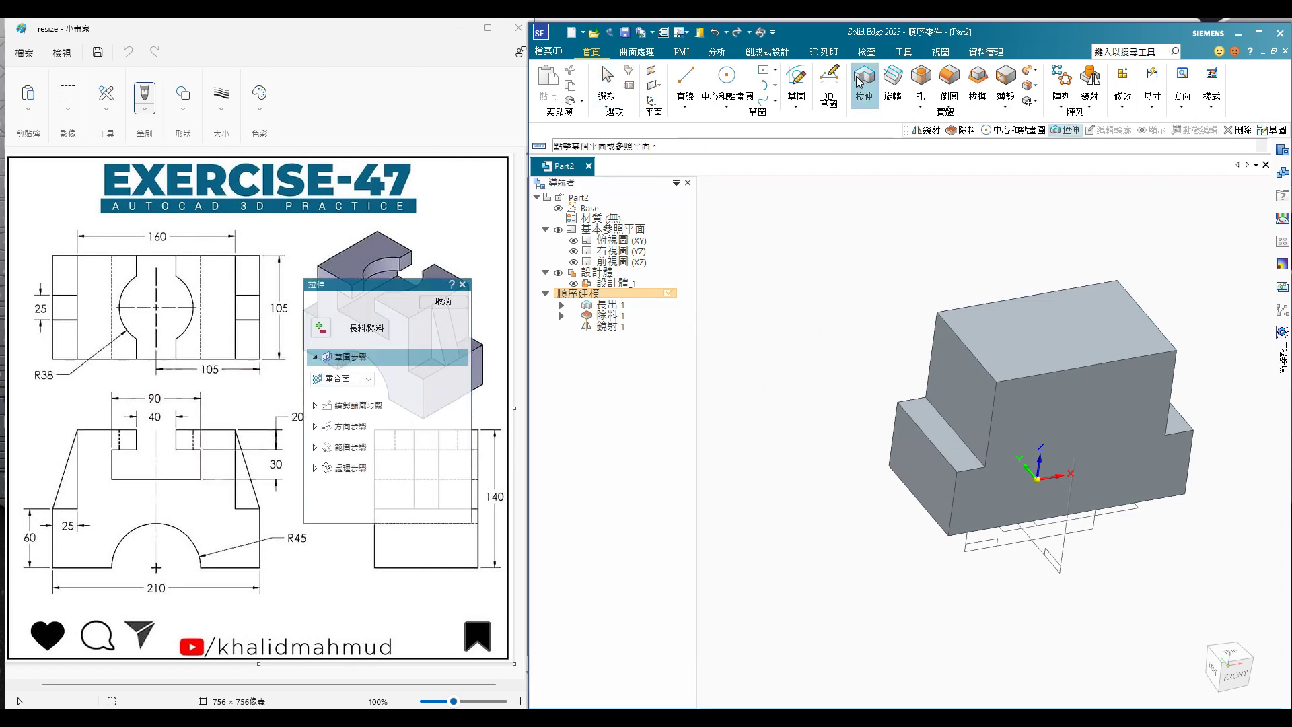
click(1061, 321)
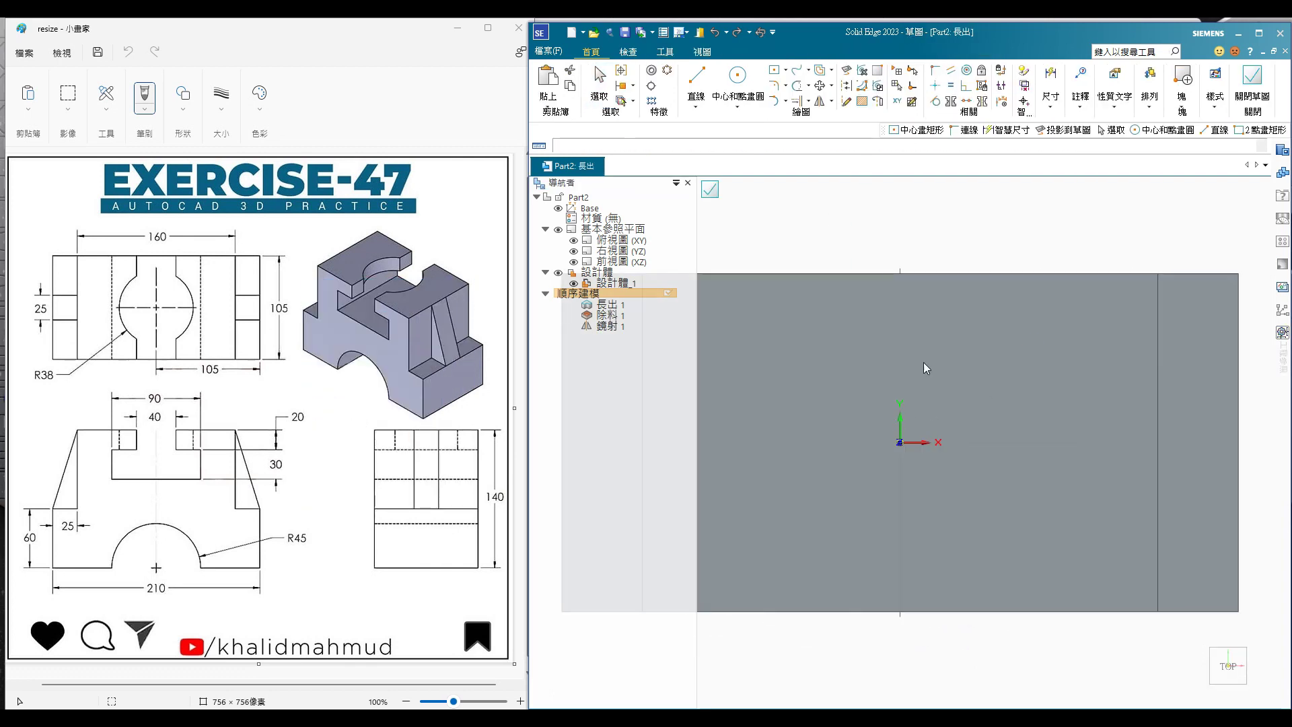
click(738, 80)
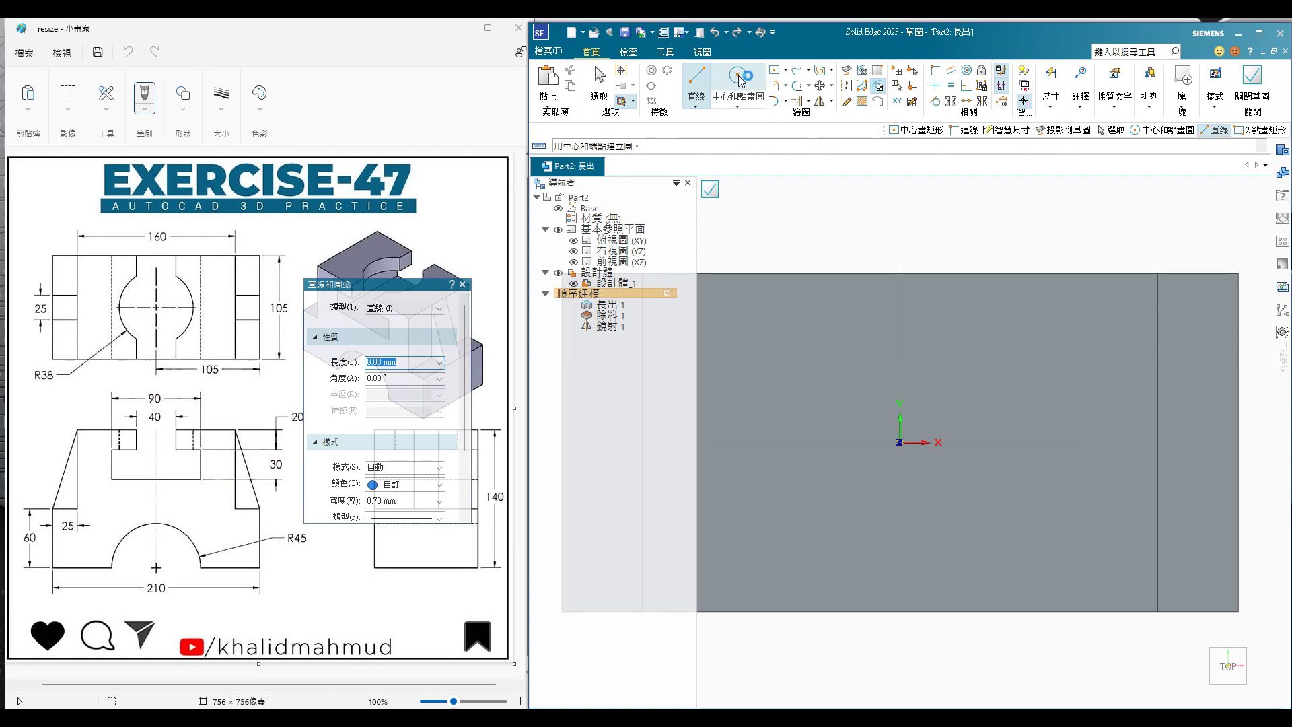
click(900, 442)
click(972, 331)
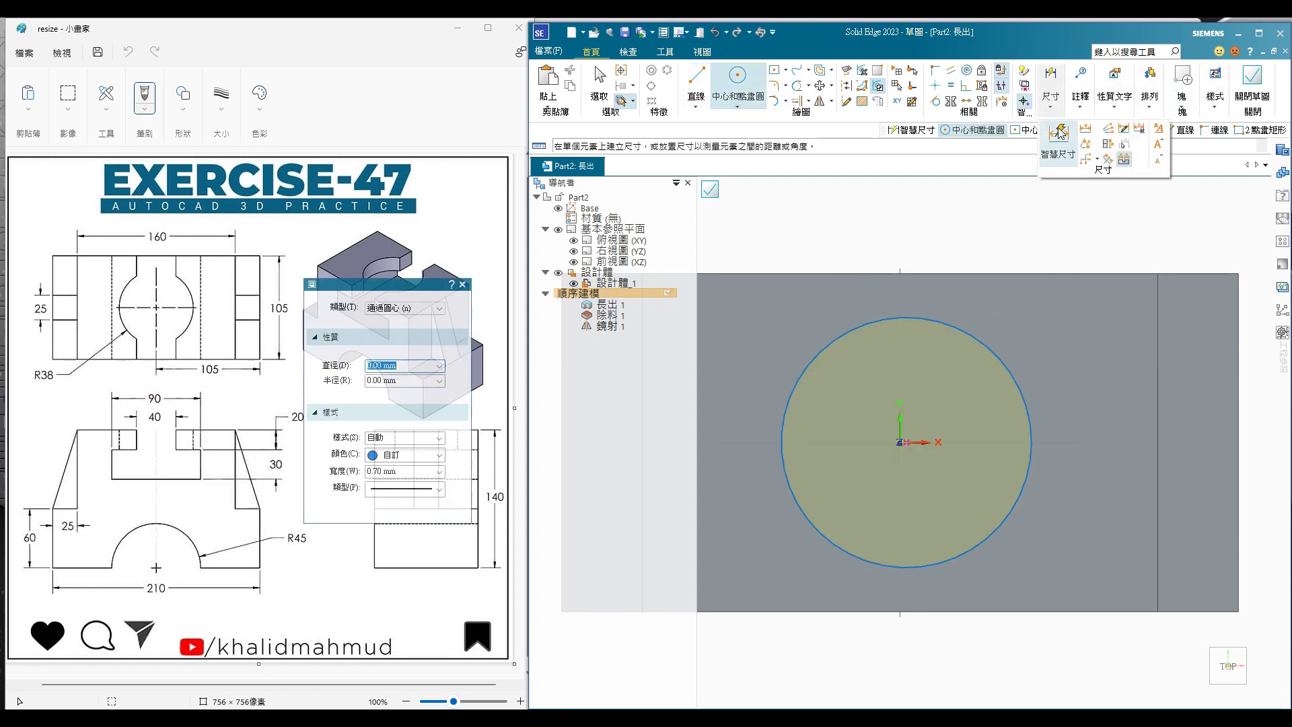
click(1057, 84)
click(985, 349)
click(1035, 238)
text(38*2)
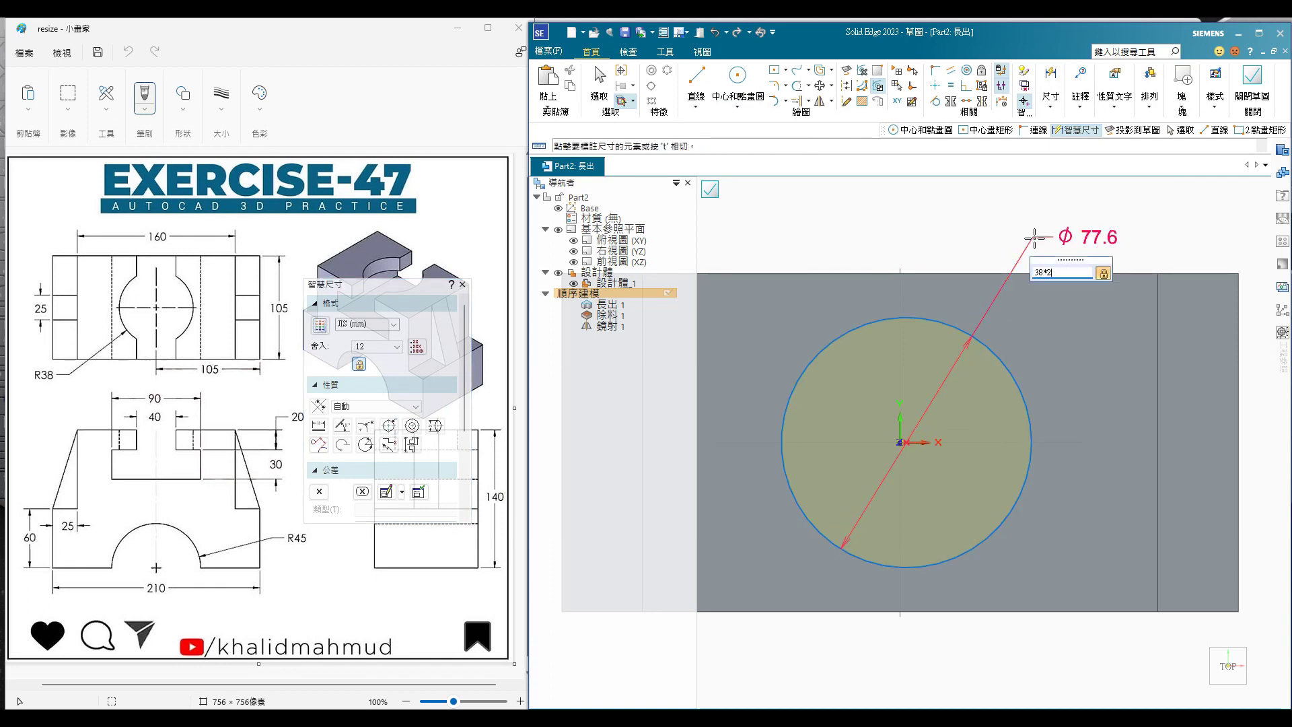
key(Return)
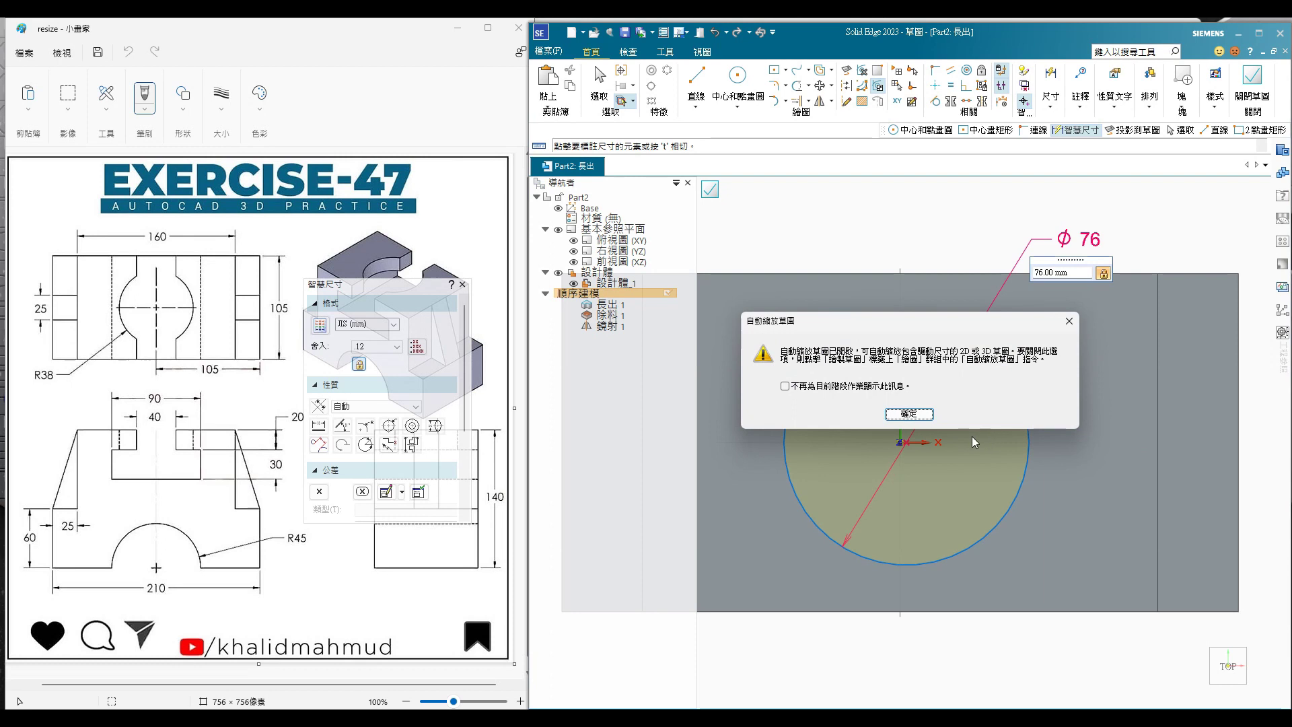
click(908, 413)
middle_drag(963, 312, 822, 249)
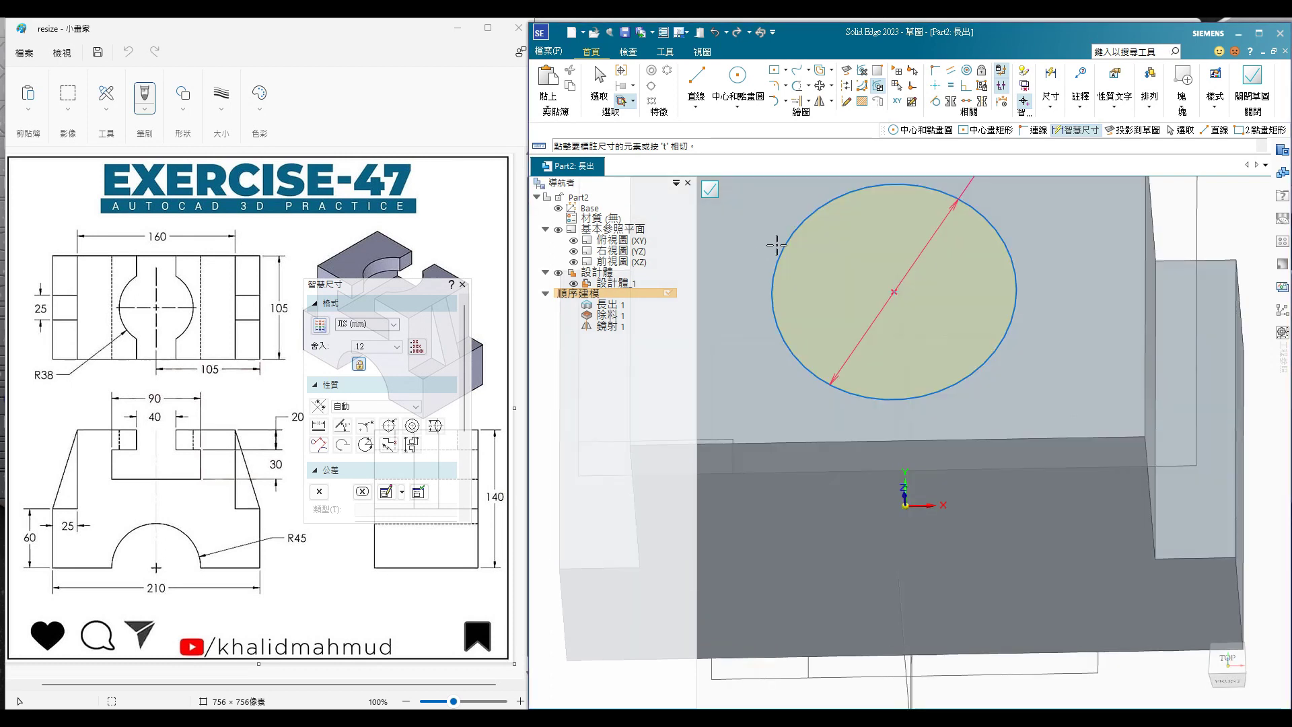
- Set the circular cut's extent and change its 45.79 locating dimension to 50
click(711, 191)
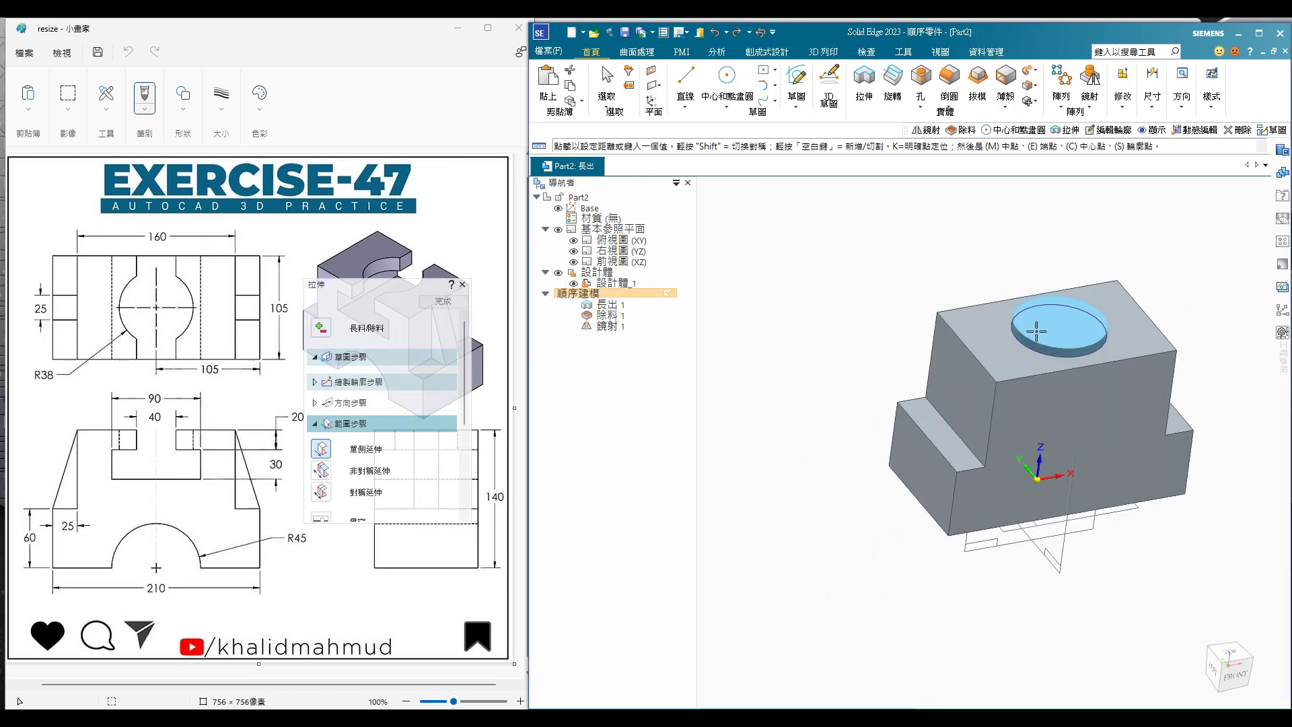
click(1062, 390)
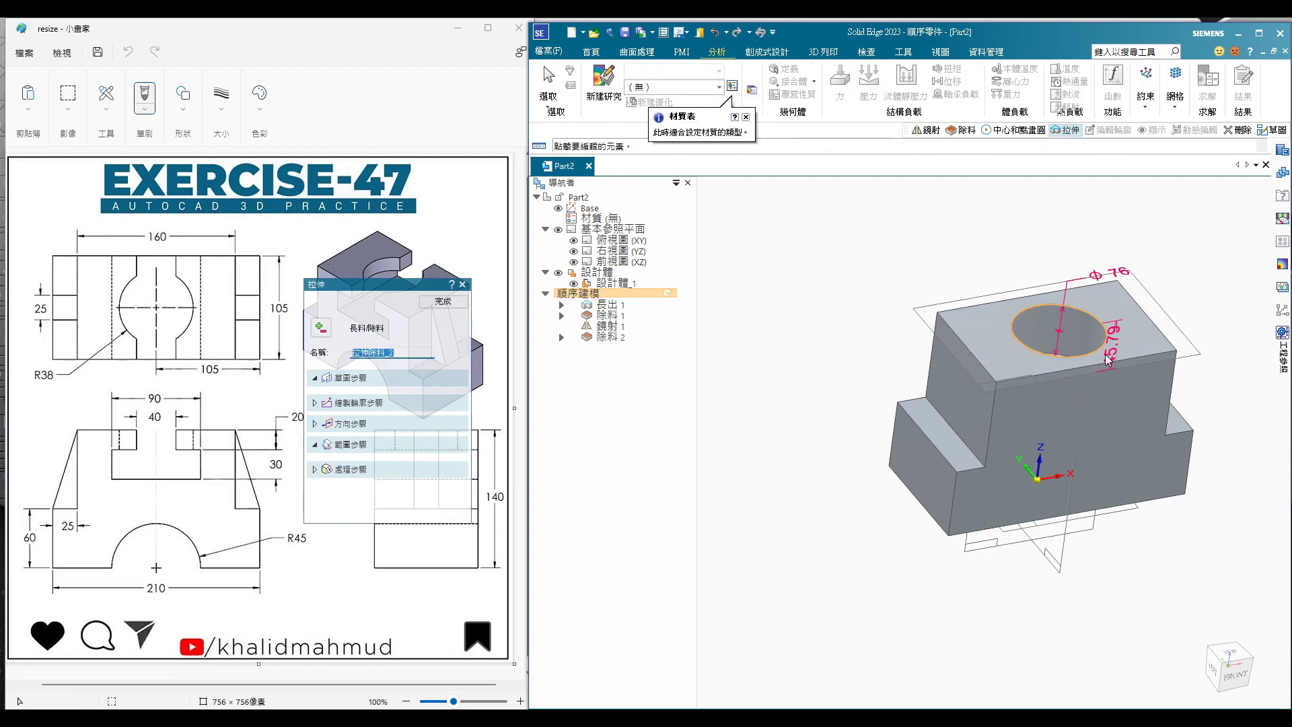
click(1110, 350)
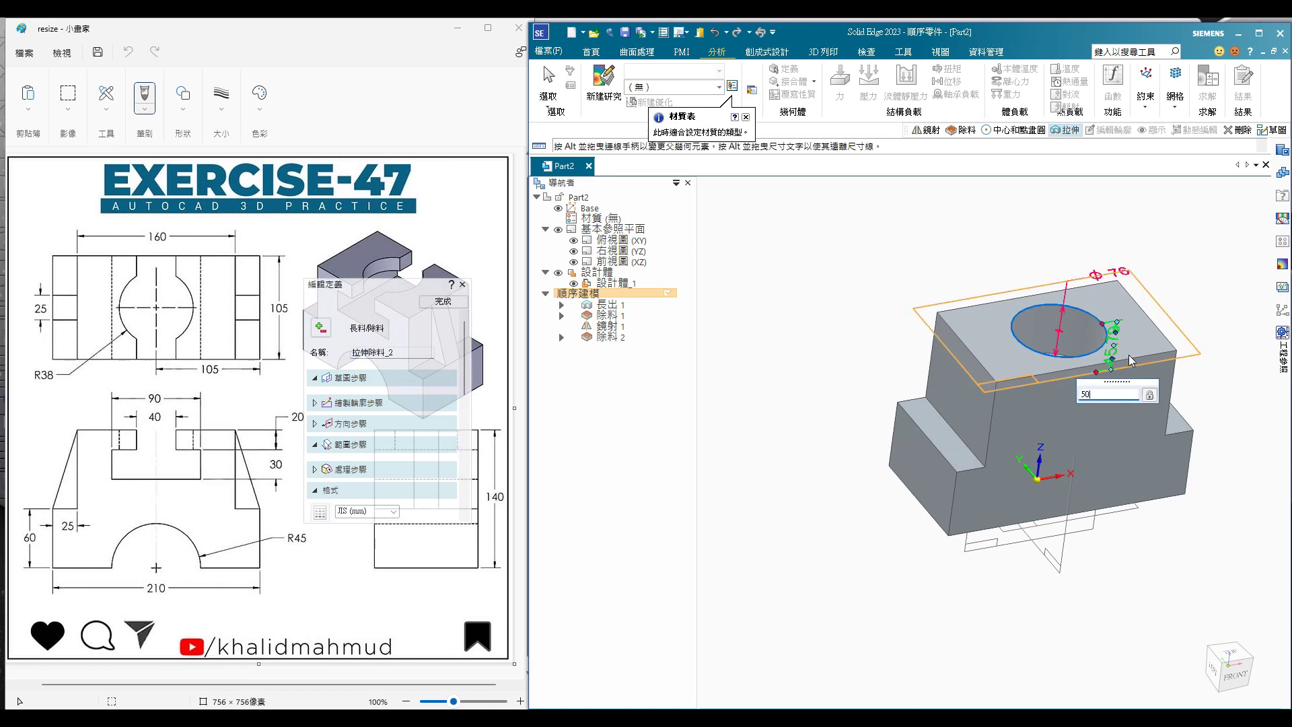
key(Return)
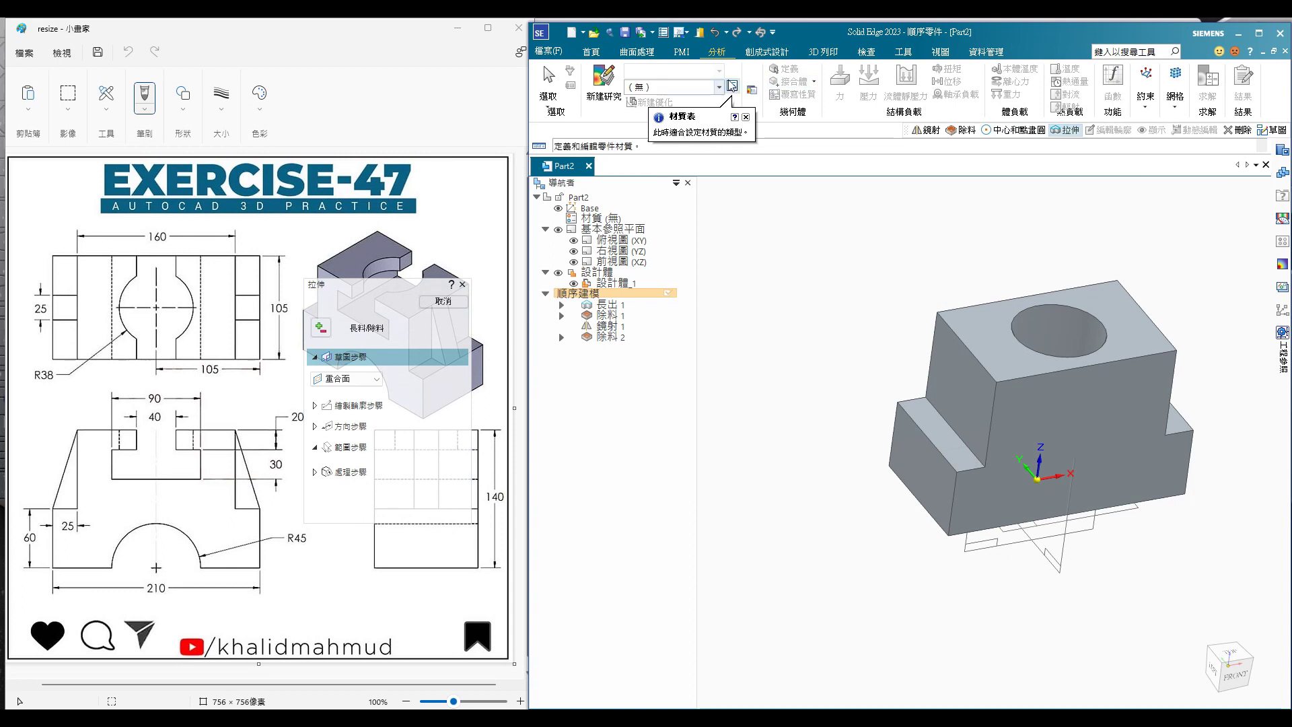
click(589, 53)
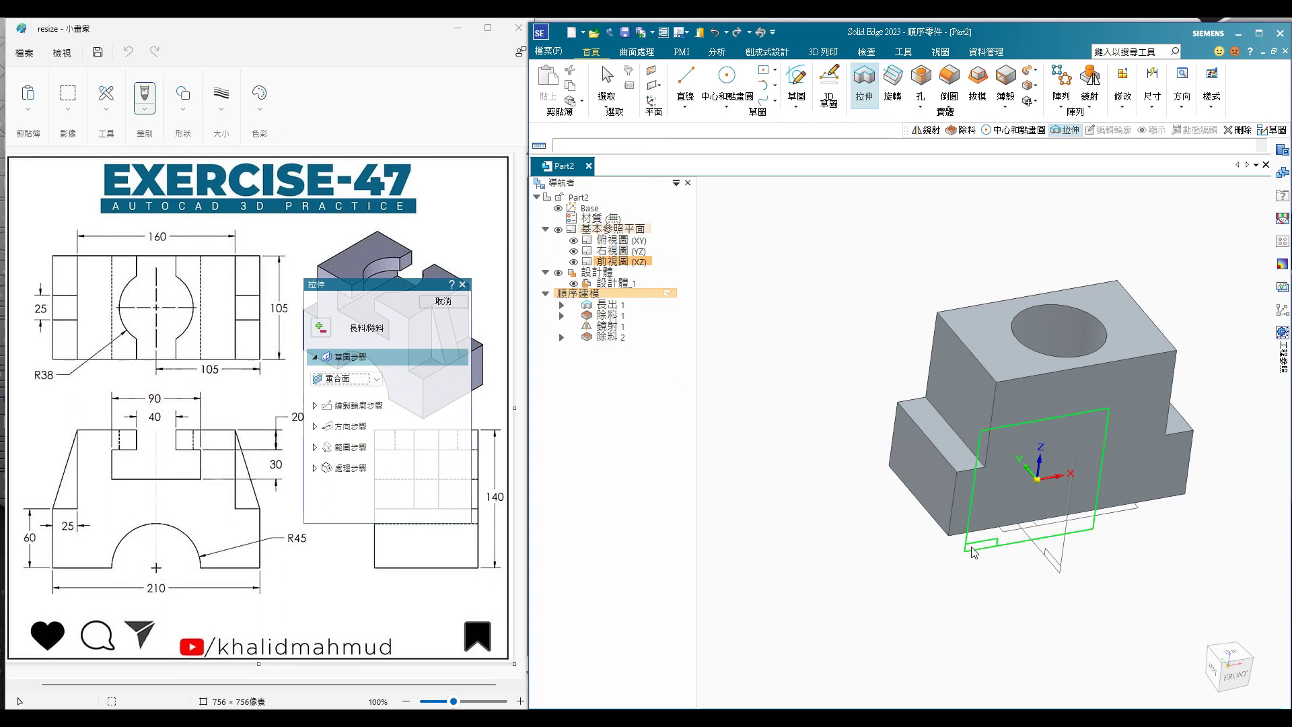
- Draw a two-point rectangle on the front (XZ) plane across the block's upper profile
click(1004, 464)
scroll(990, 258, up, 1)
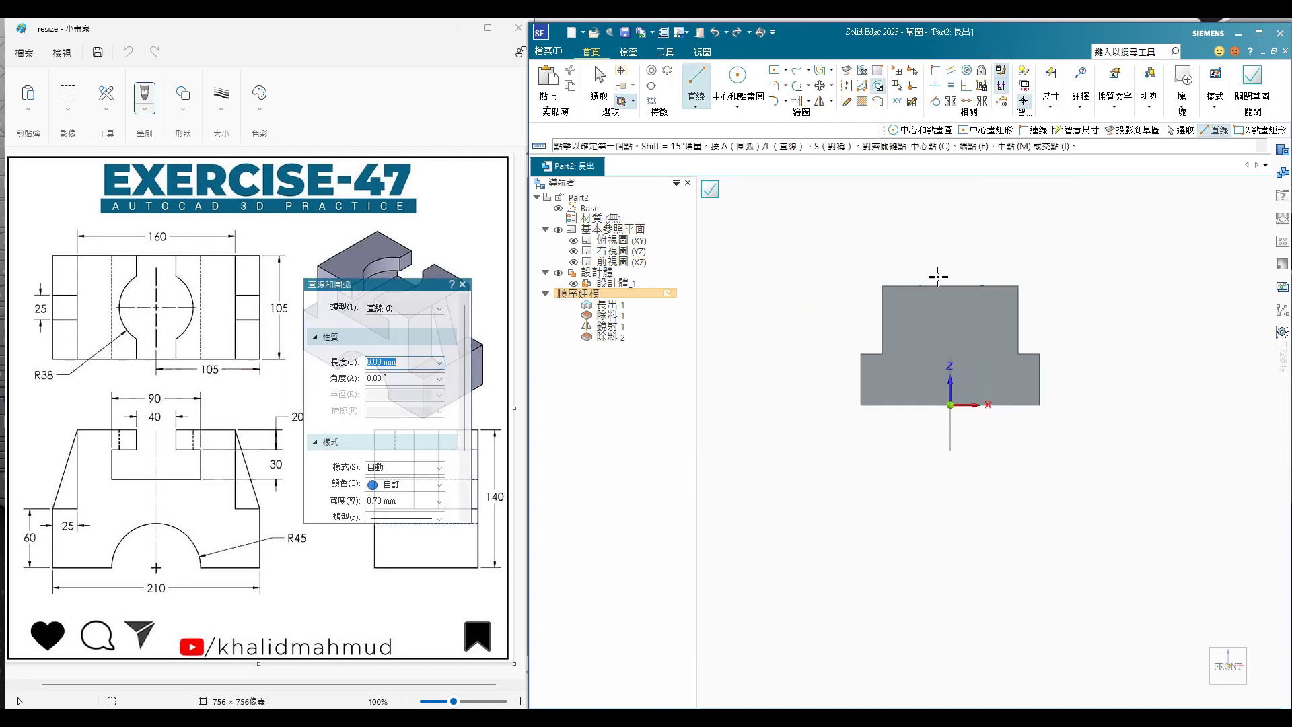
scroll(990, 258, up, 1)
click(797, 86)
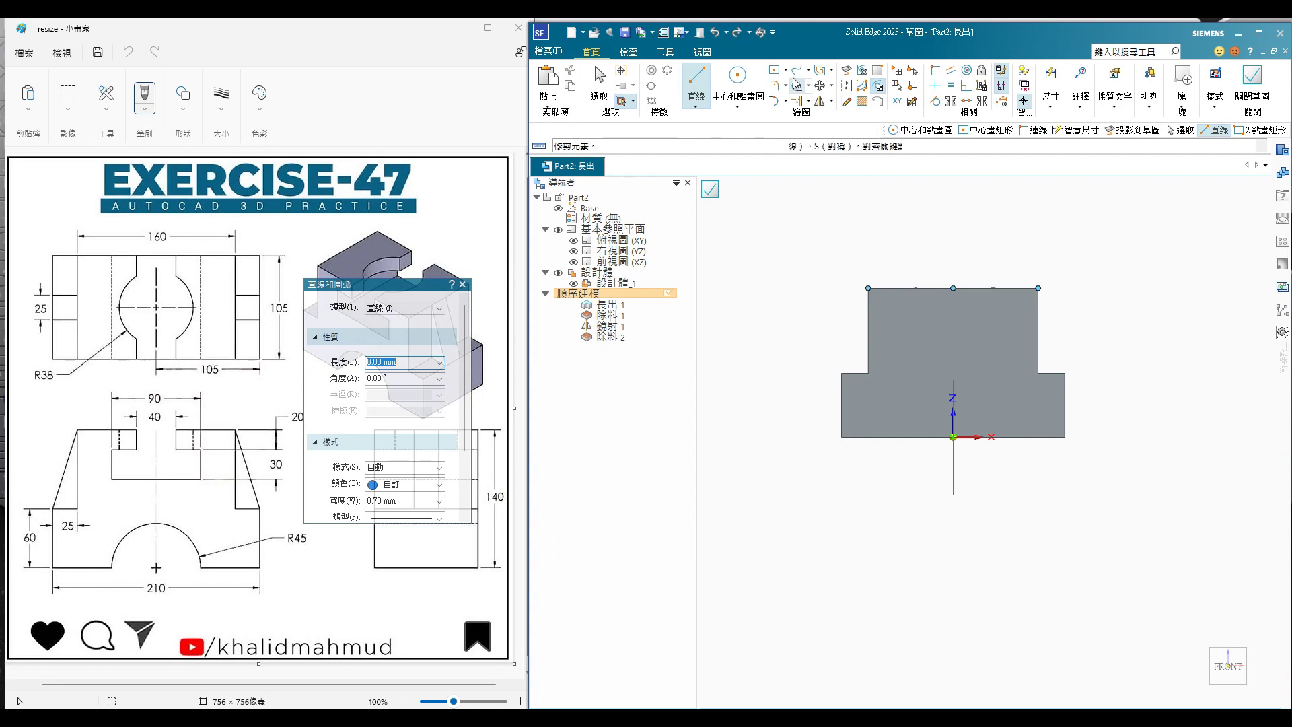
click(785, 86)
click(814, 101)
key(r)
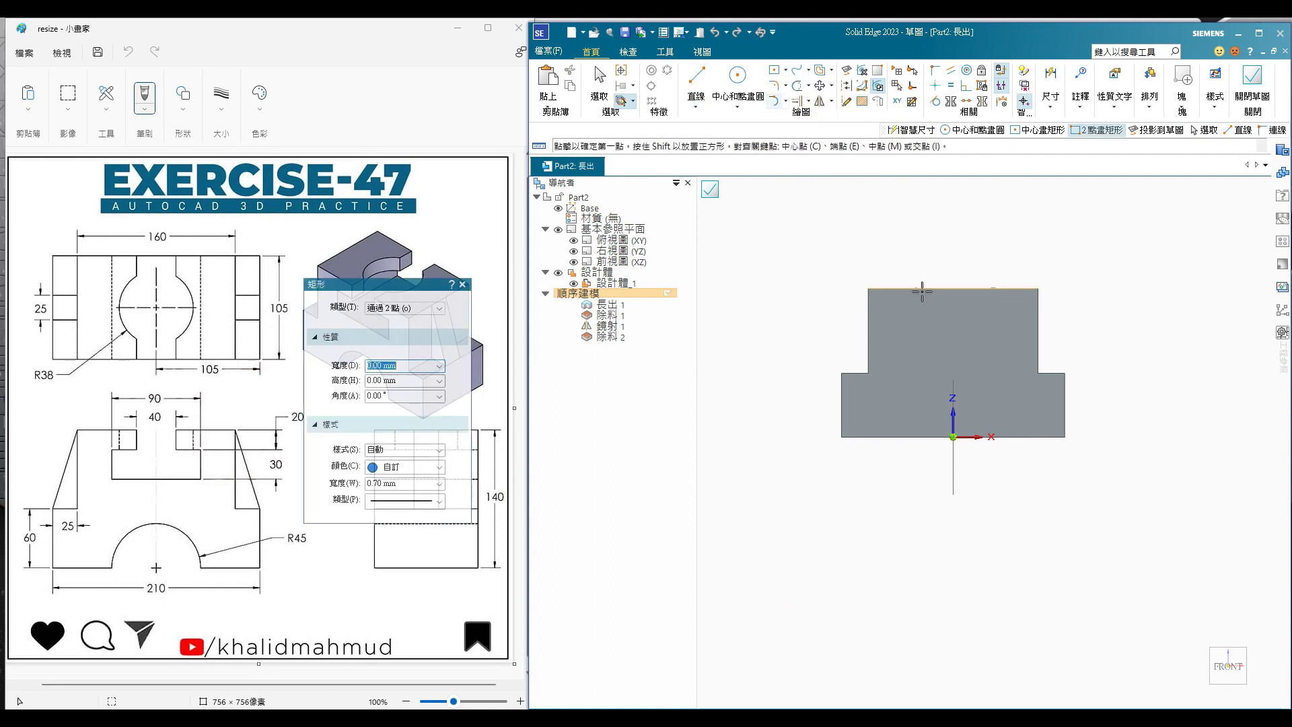
click(901, 288)
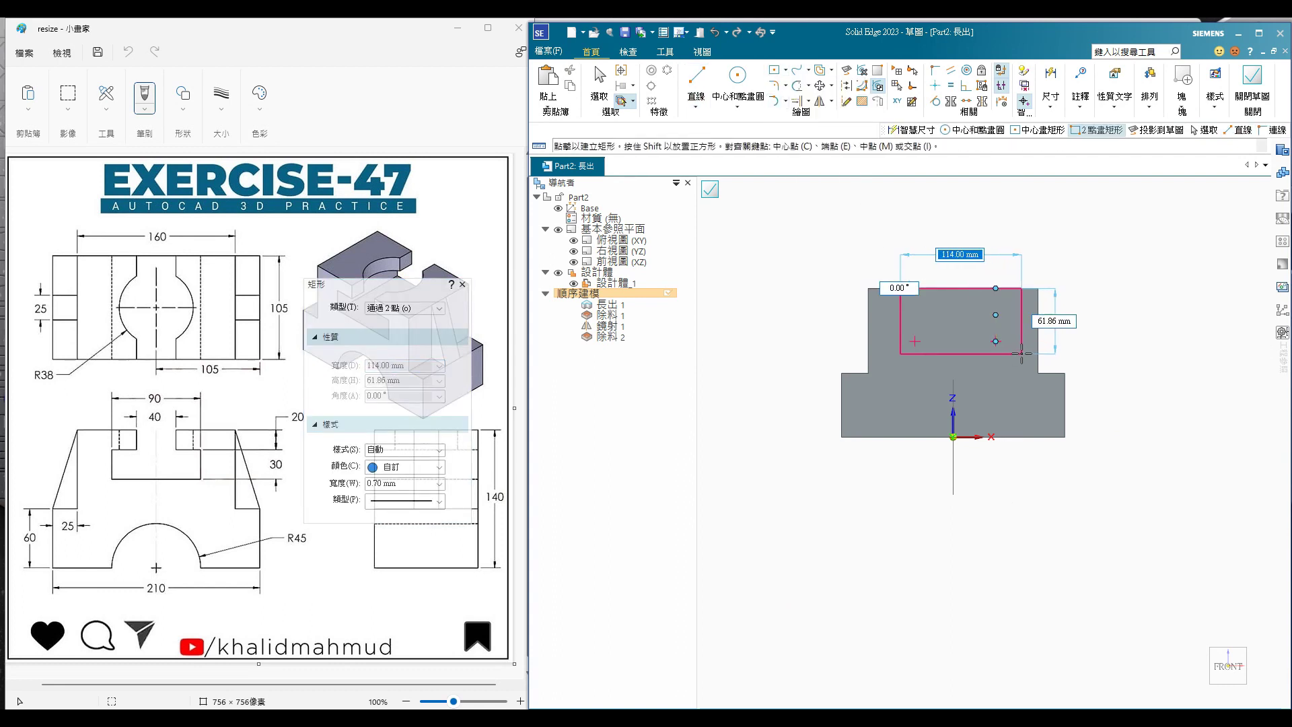
click(1023, 353)
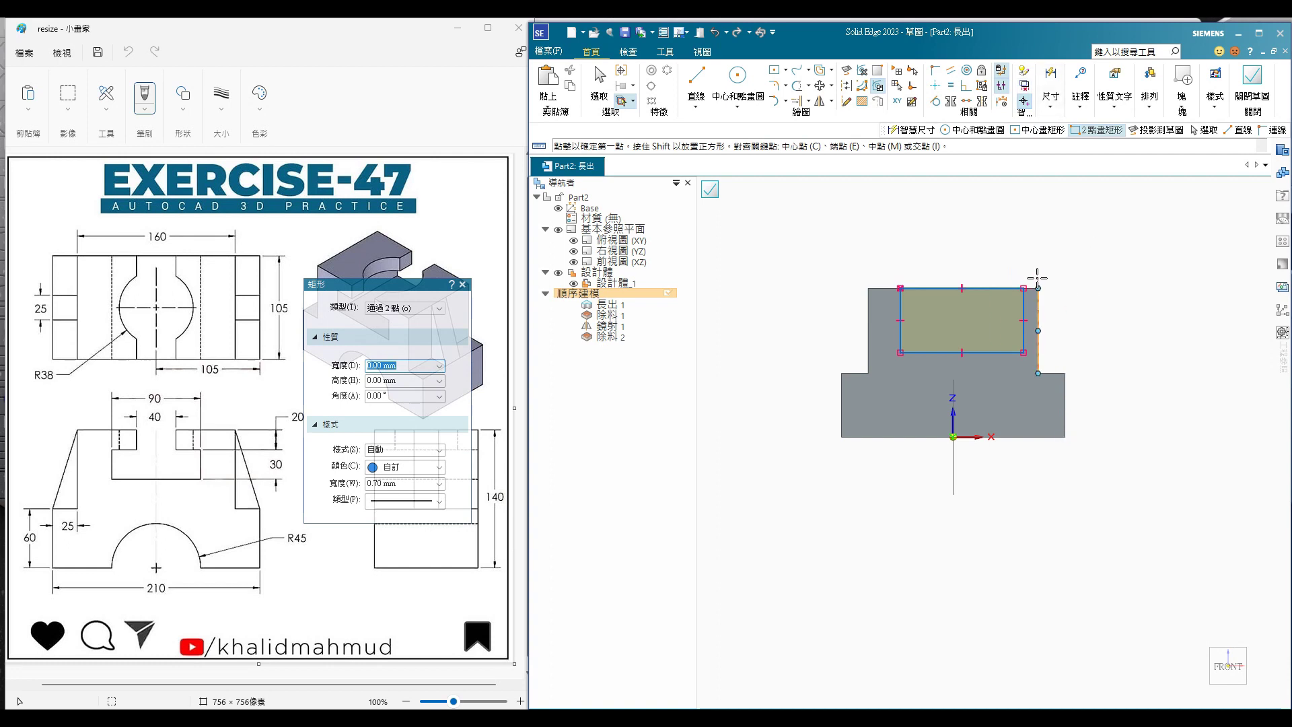
click(1054, 76)
click(1059, 131)
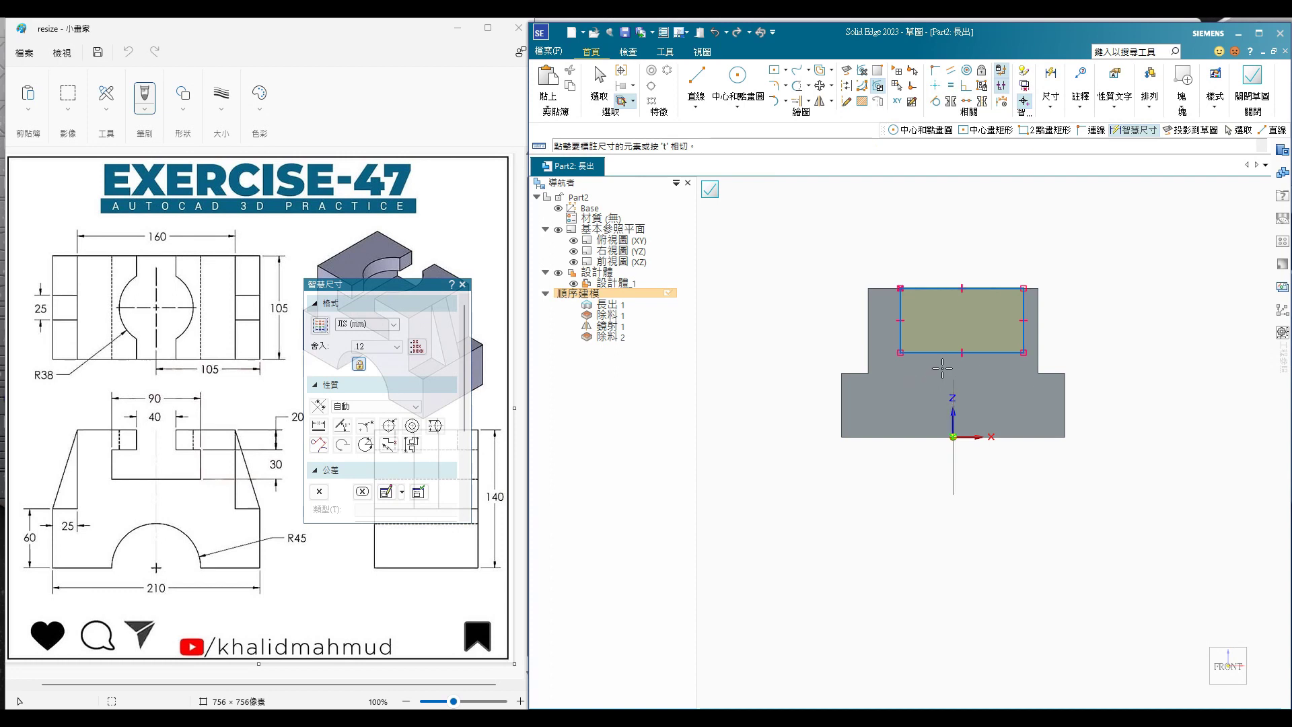
- Dimension the rectangle's top edge to a width of 40
click(1007, 288)
click(988, 244)
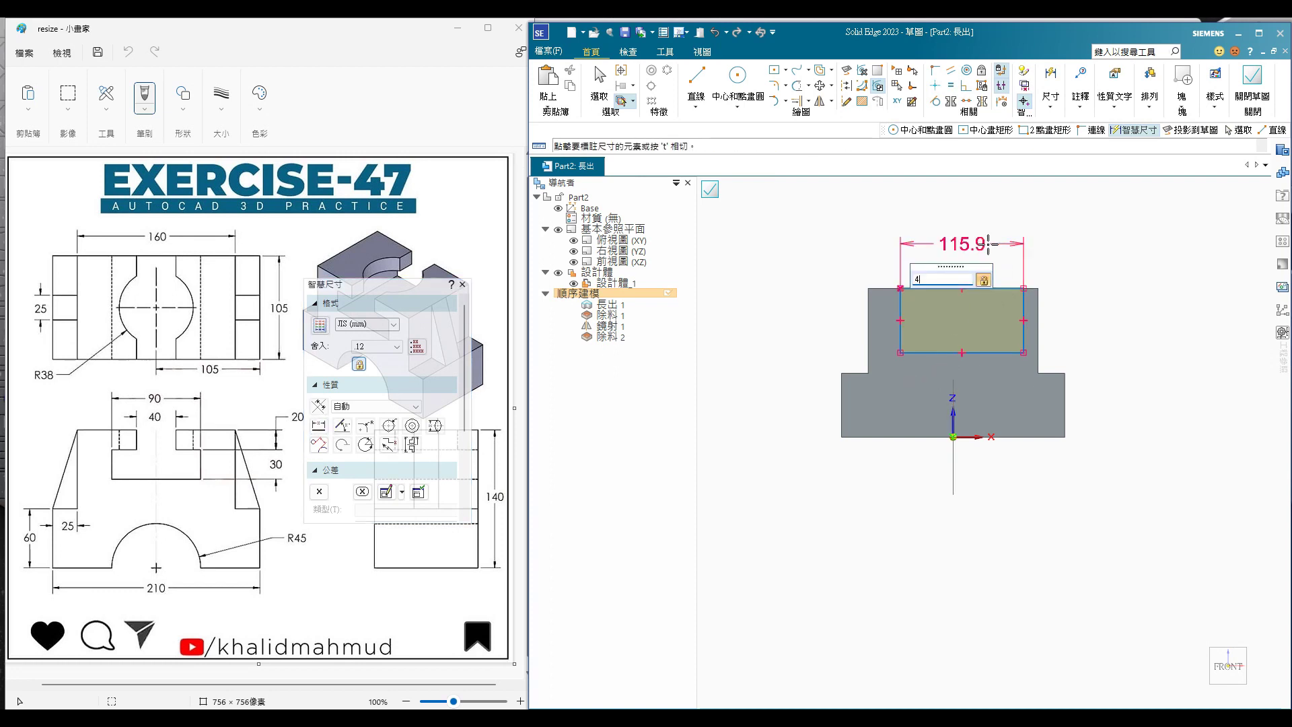
text(0)
key(Return)
click(910, 419)
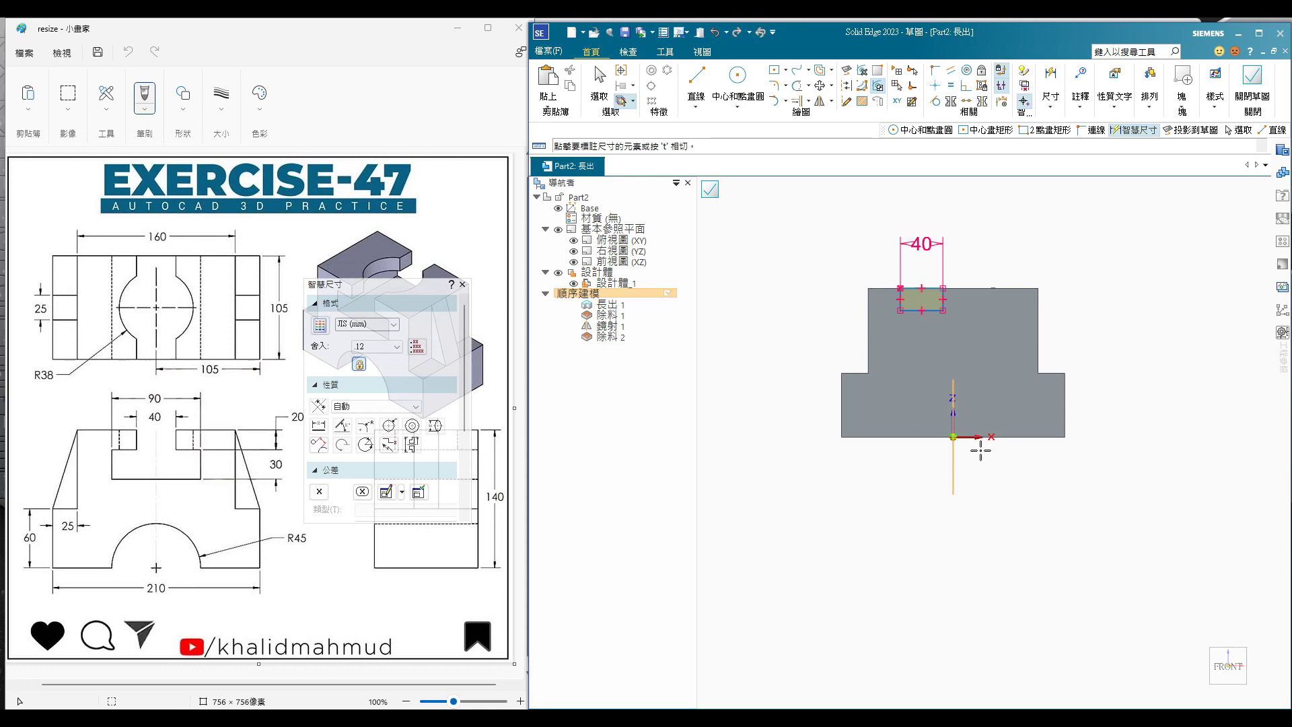
- Dimension the rectangle's left edge from the vertical axis, placing the 49.65 offset
click(953, 411)
click(901, 300)
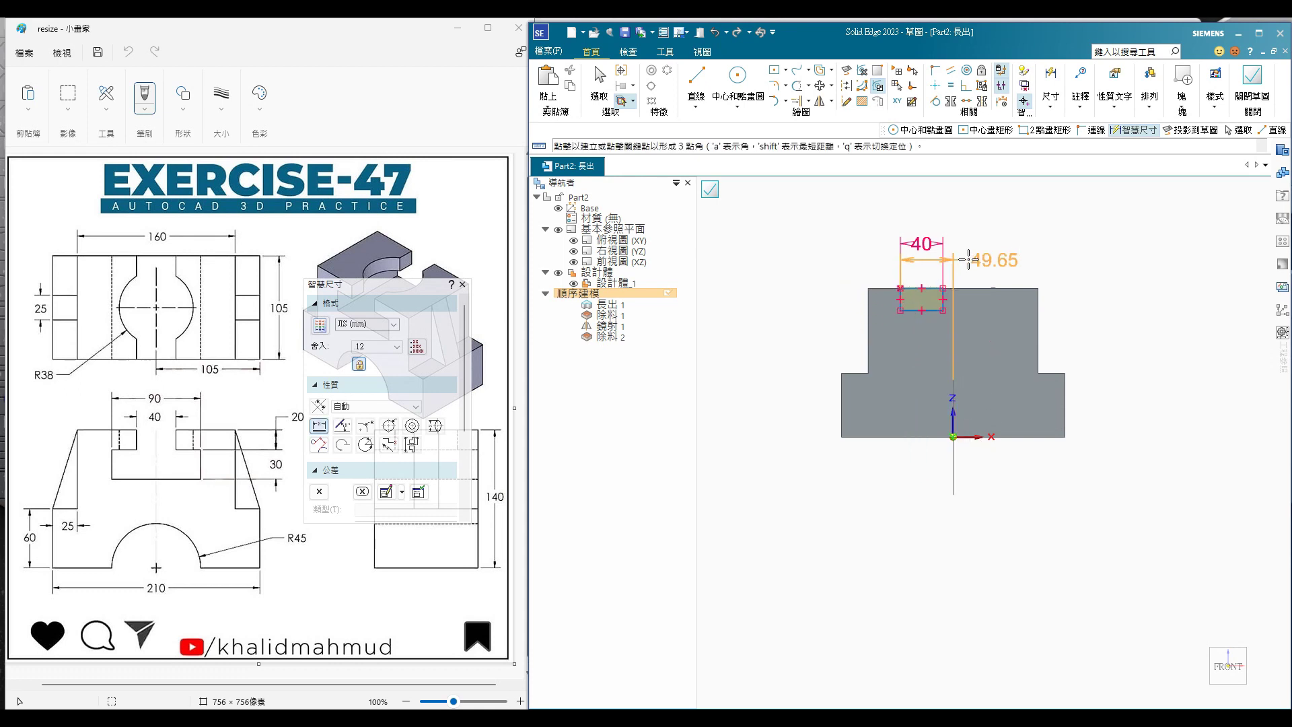
click(977, 204)
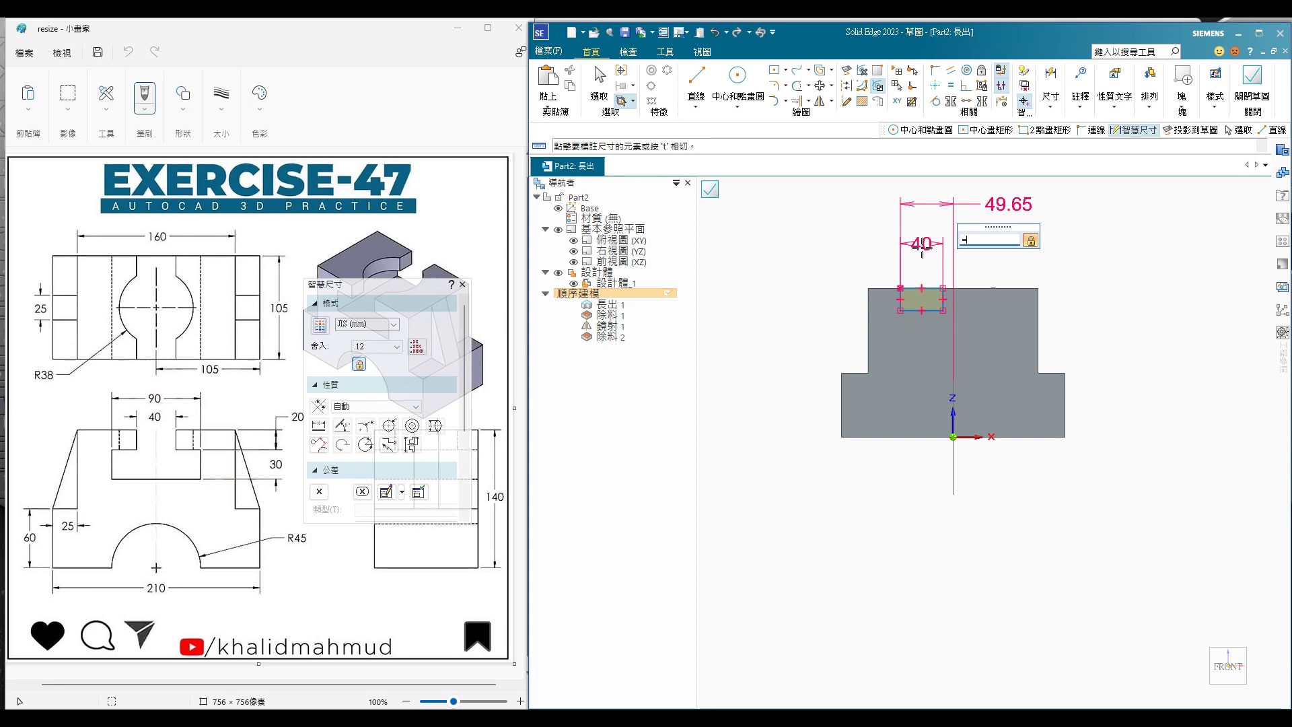
key(Return)
click(668, 404)
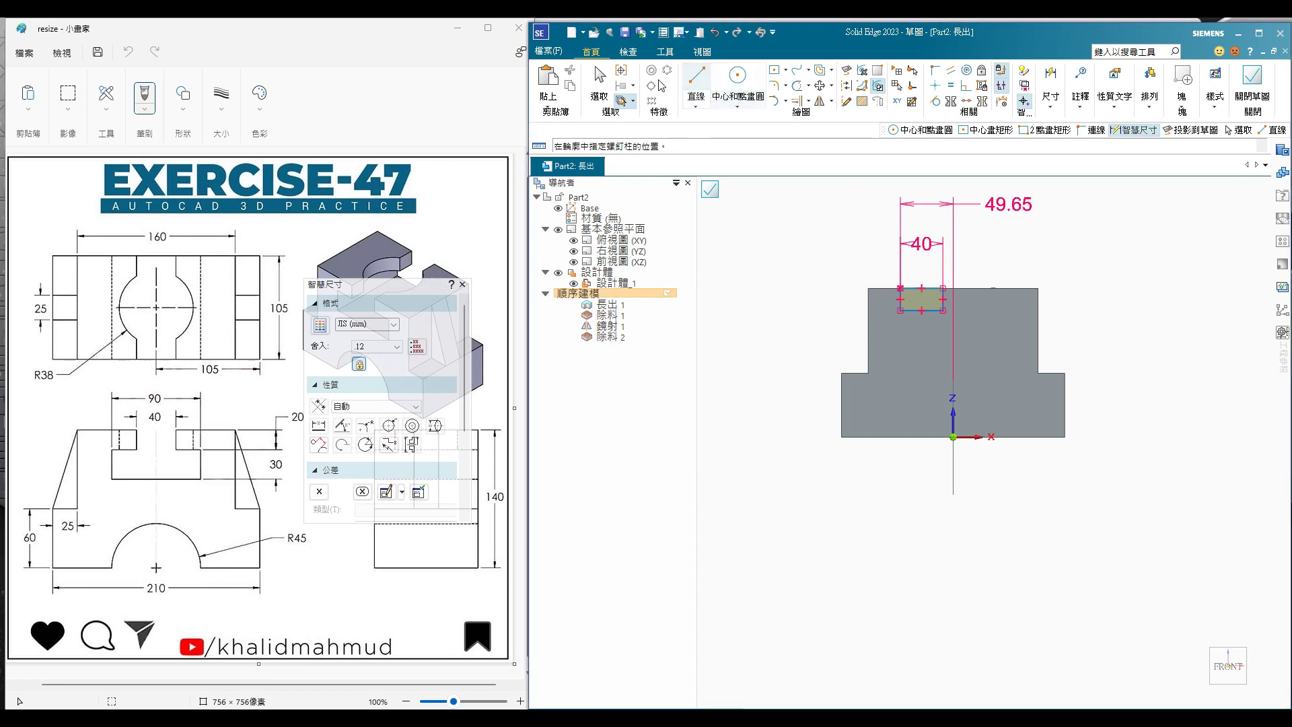
click(599, 84)
- Set the offset to the formula V1160/2, half the 40 width, making it 20
double_click(1015, 214)
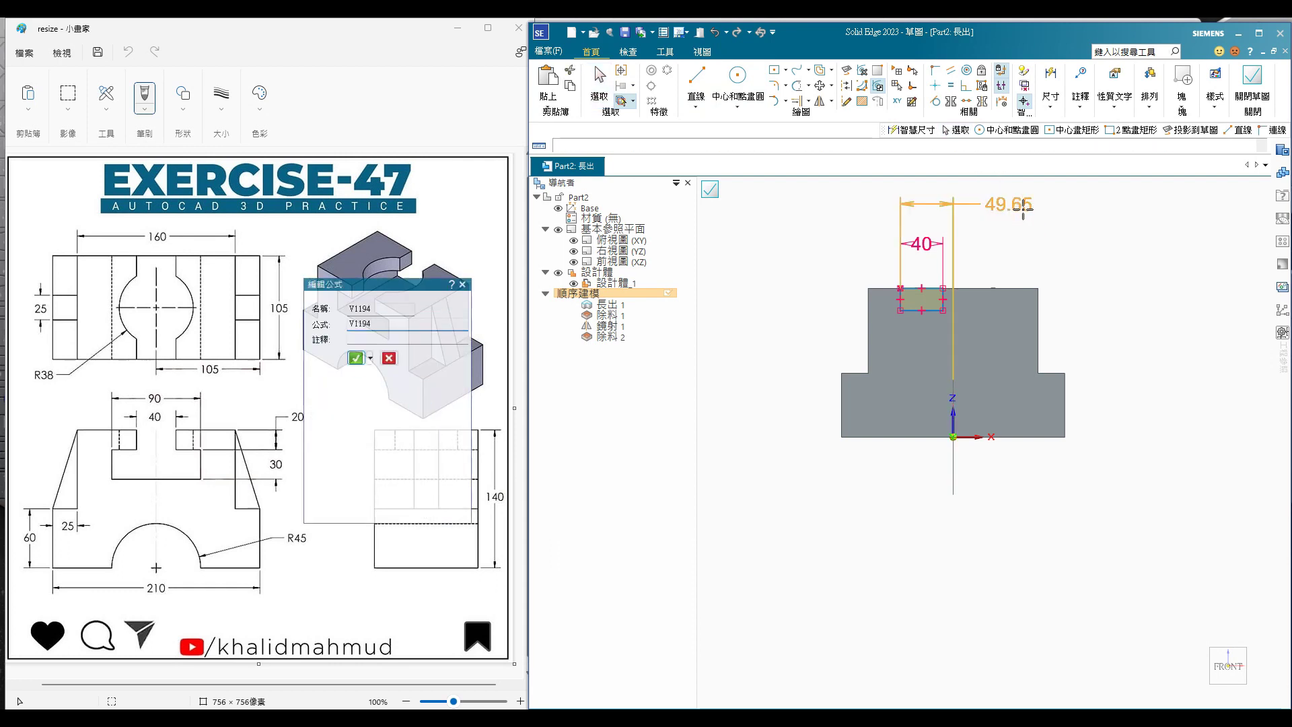
key(Return)
click(683, 404)
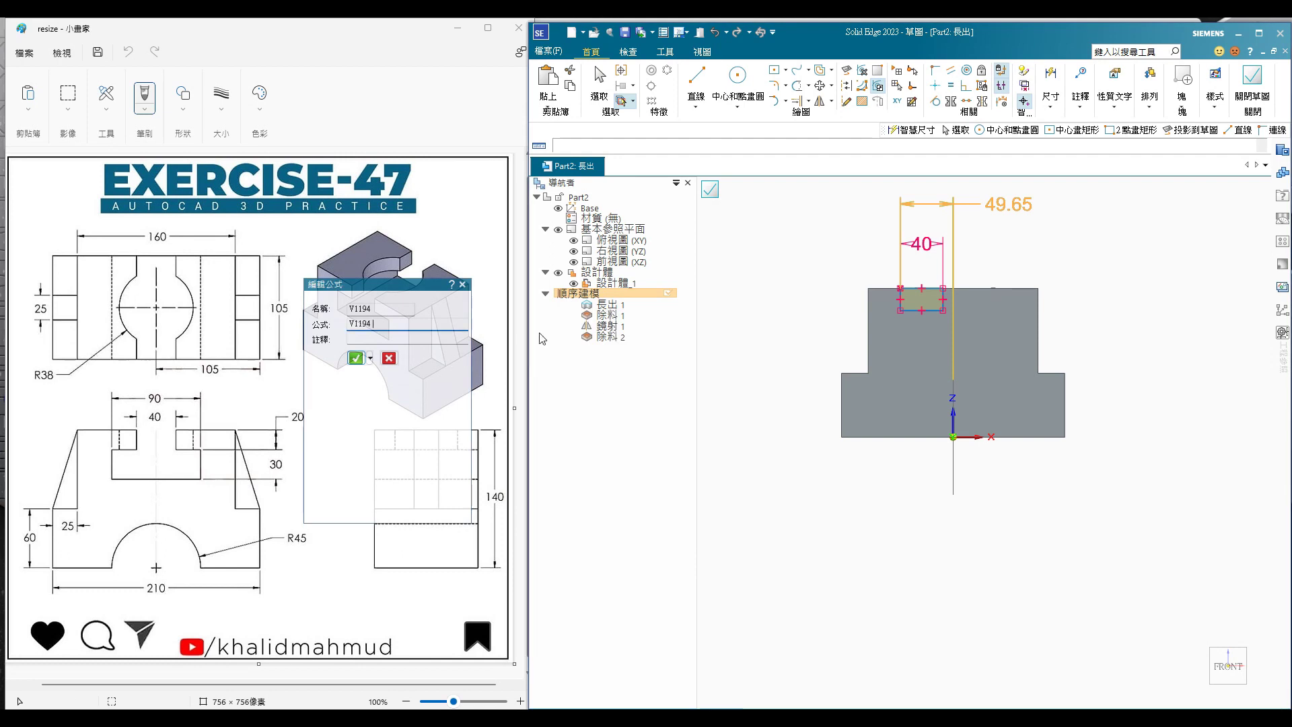
text(=)
click(923, 248)
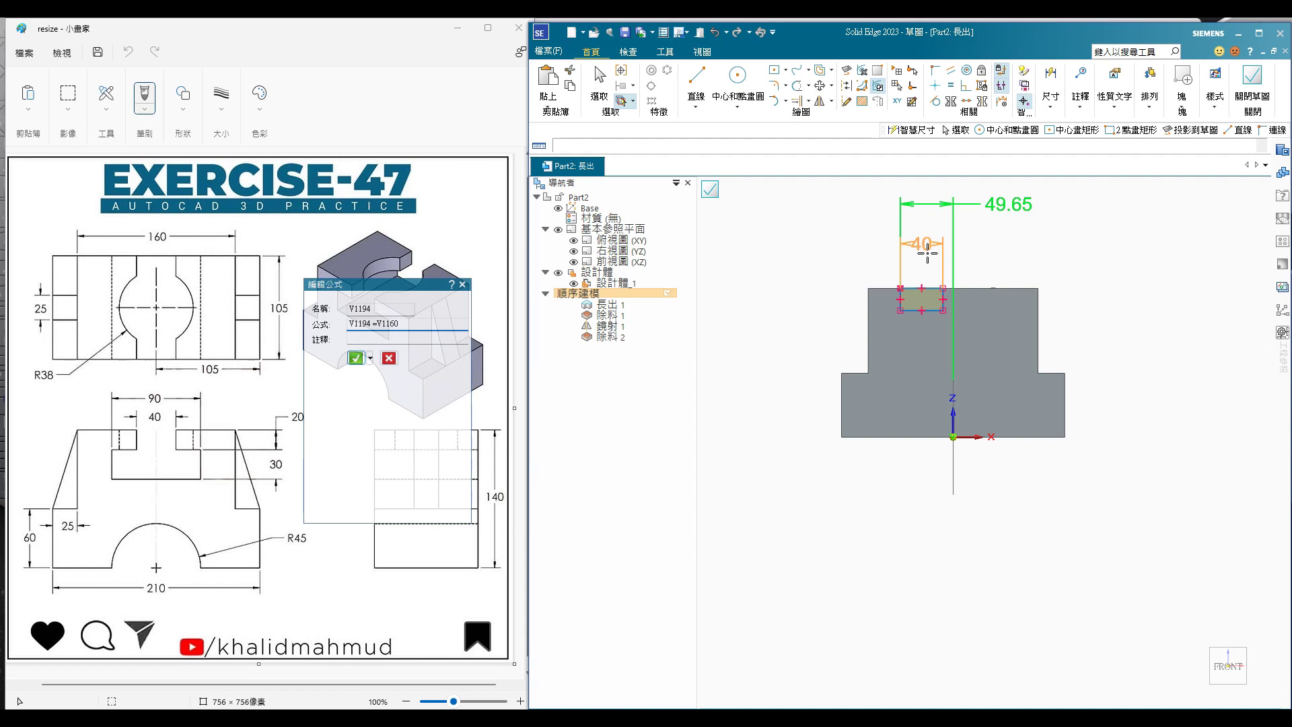
text(/2)
key(Return)
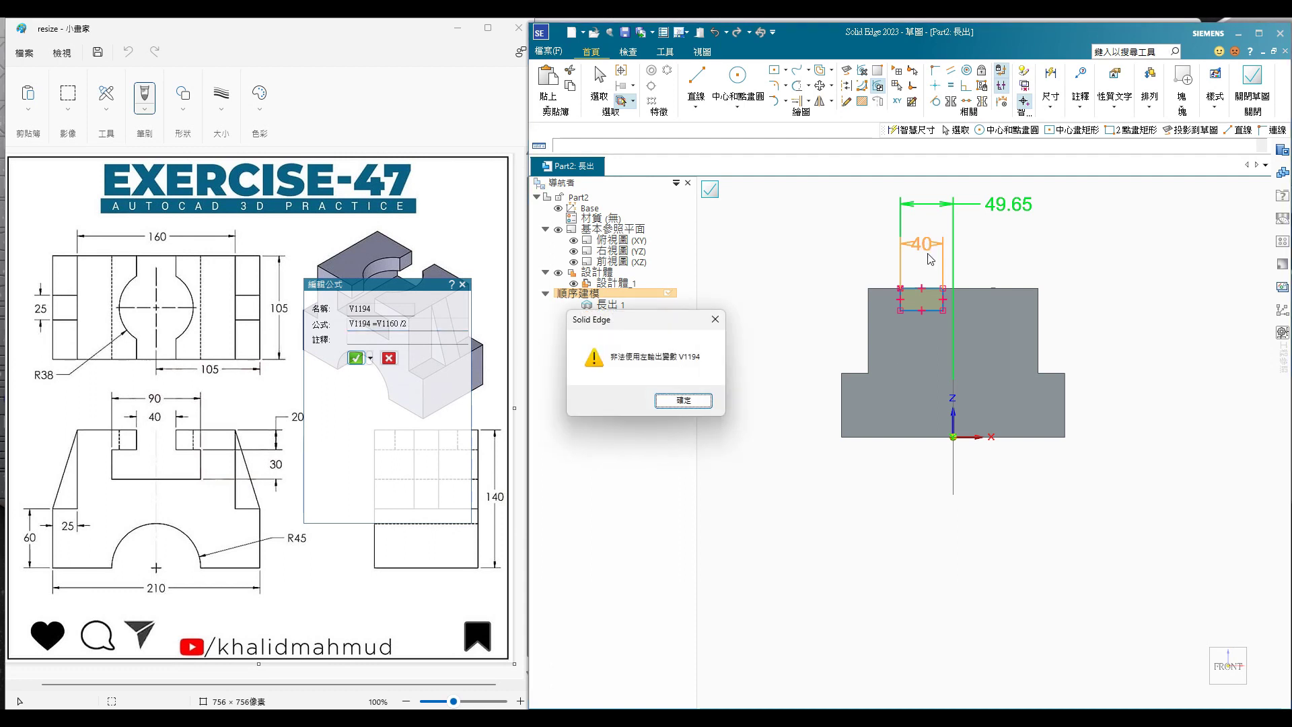
click(684, 401)
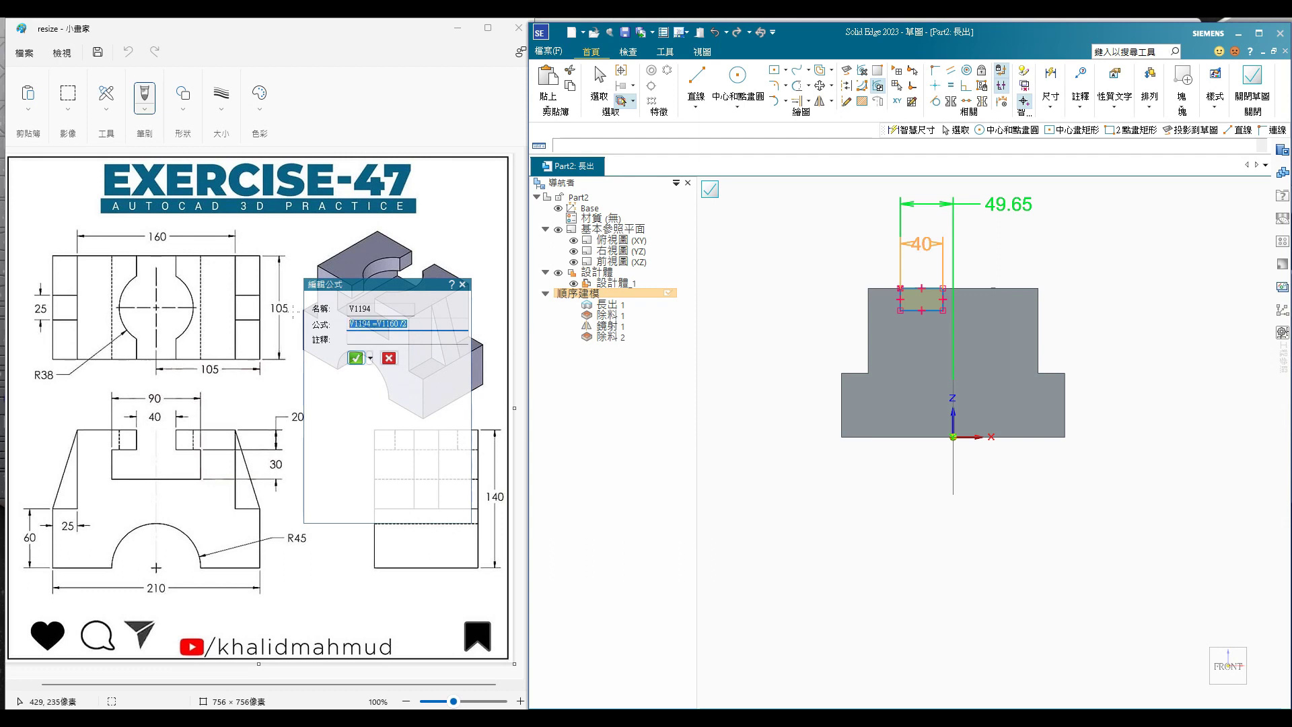
text(*)
key(BackSpace)
click(922, 244)
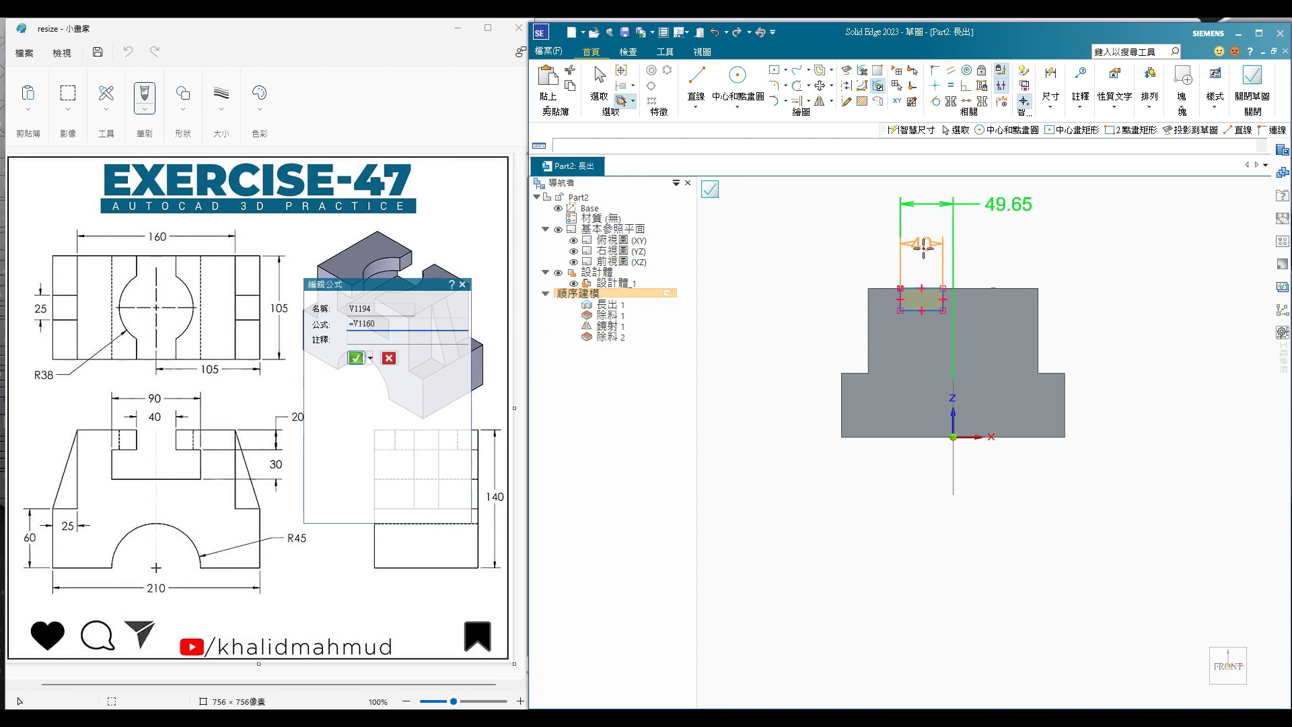
key(Return)
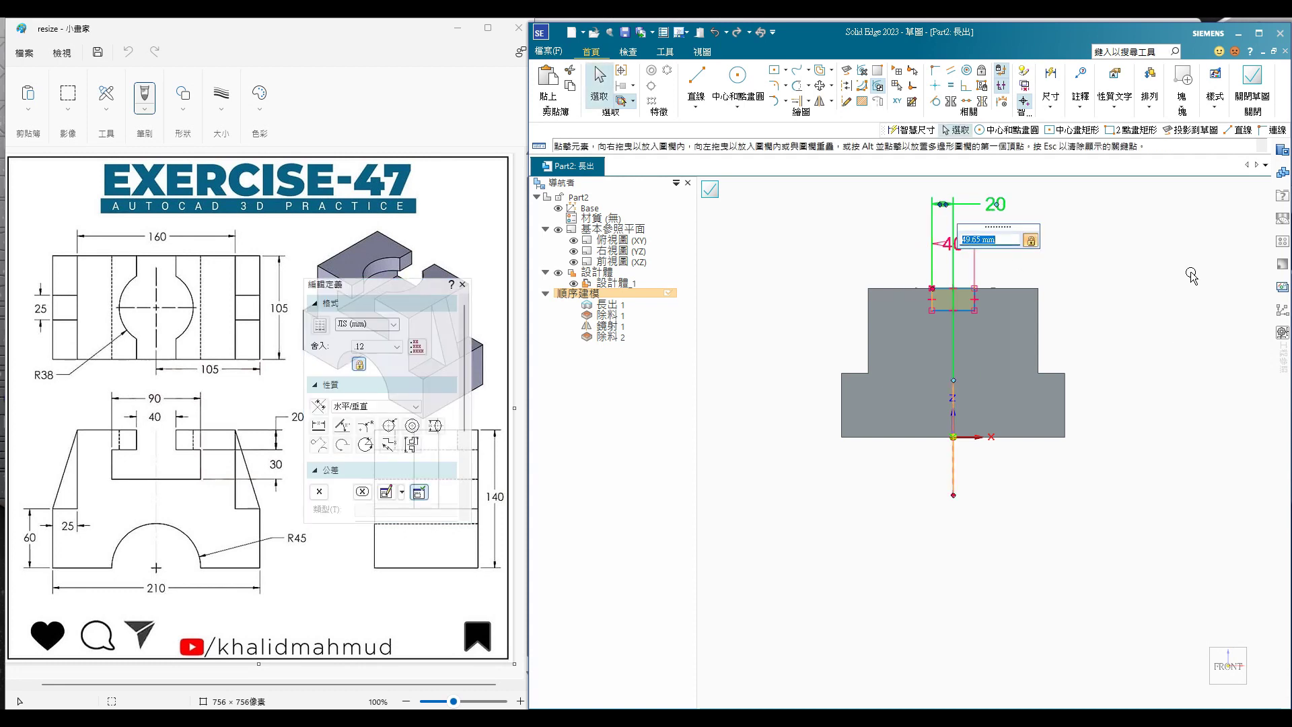
- Smart-dimension the rectangle's right edge to 20 high and close the sketch
key(Escape)
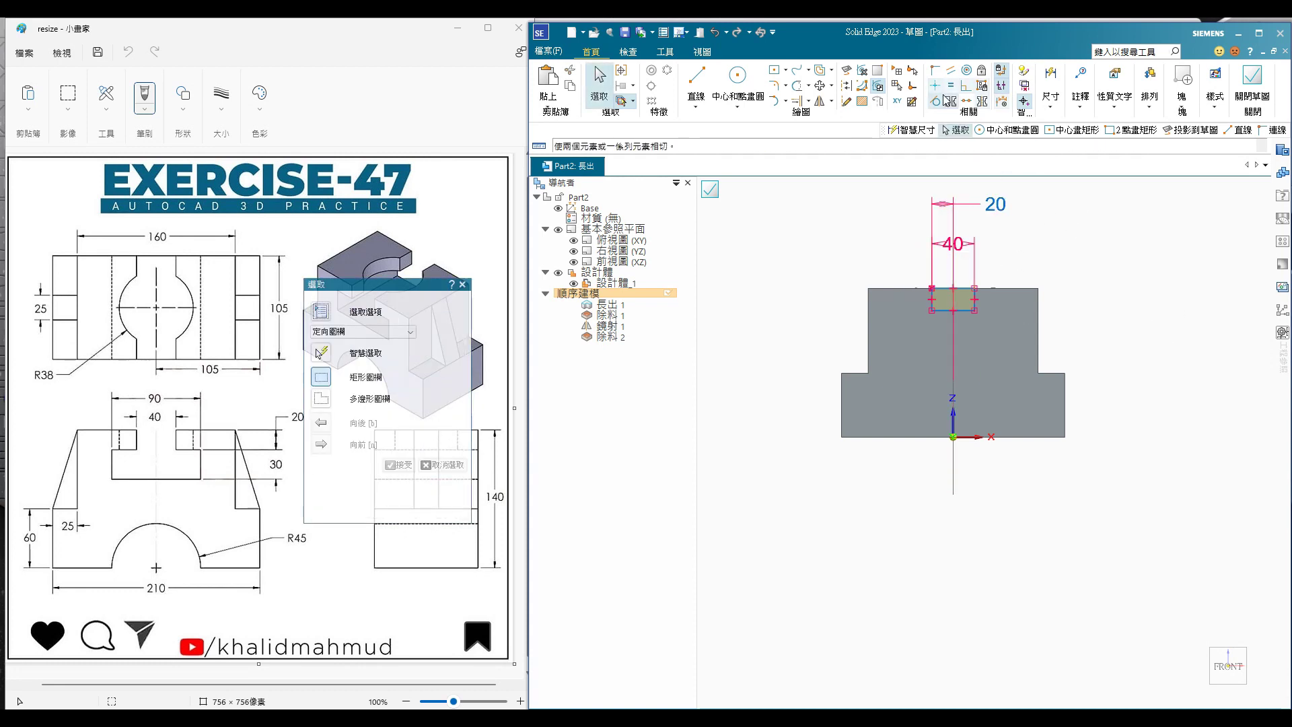
click(1051, 88)
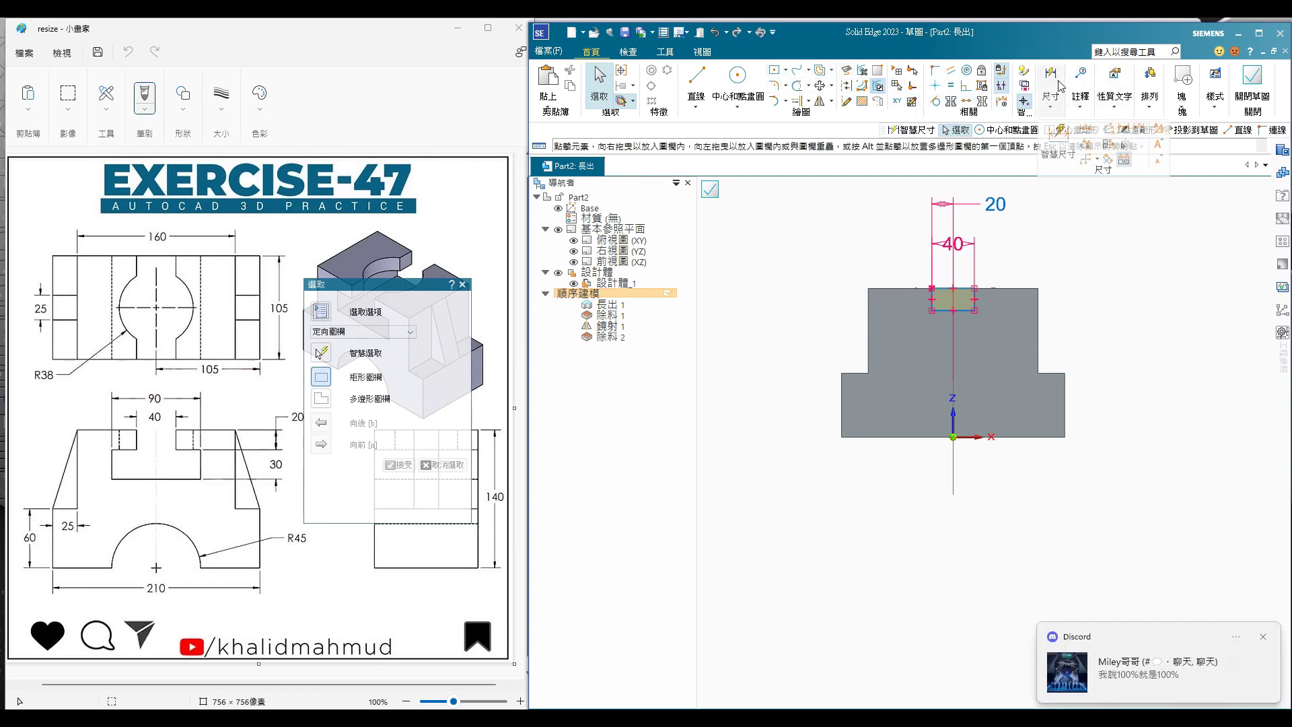
click(1058, 132)
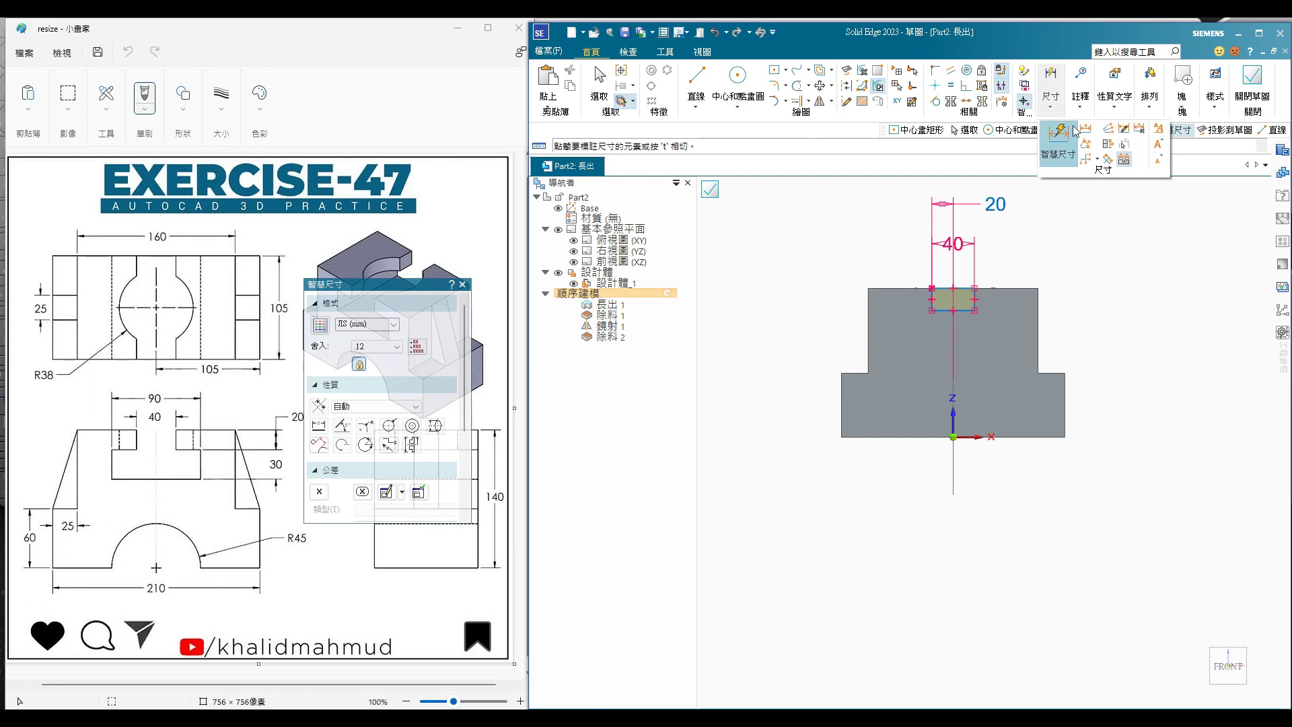
click(975, 301)
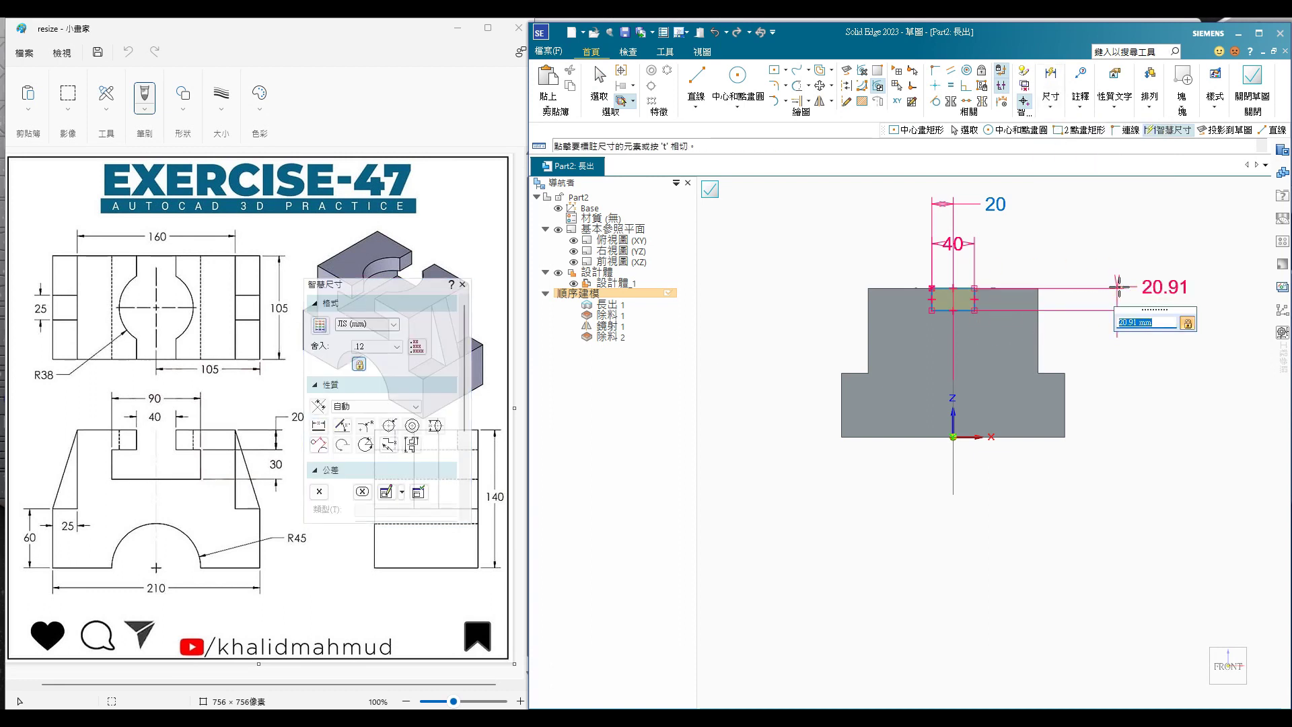
text(20)
key(Return)
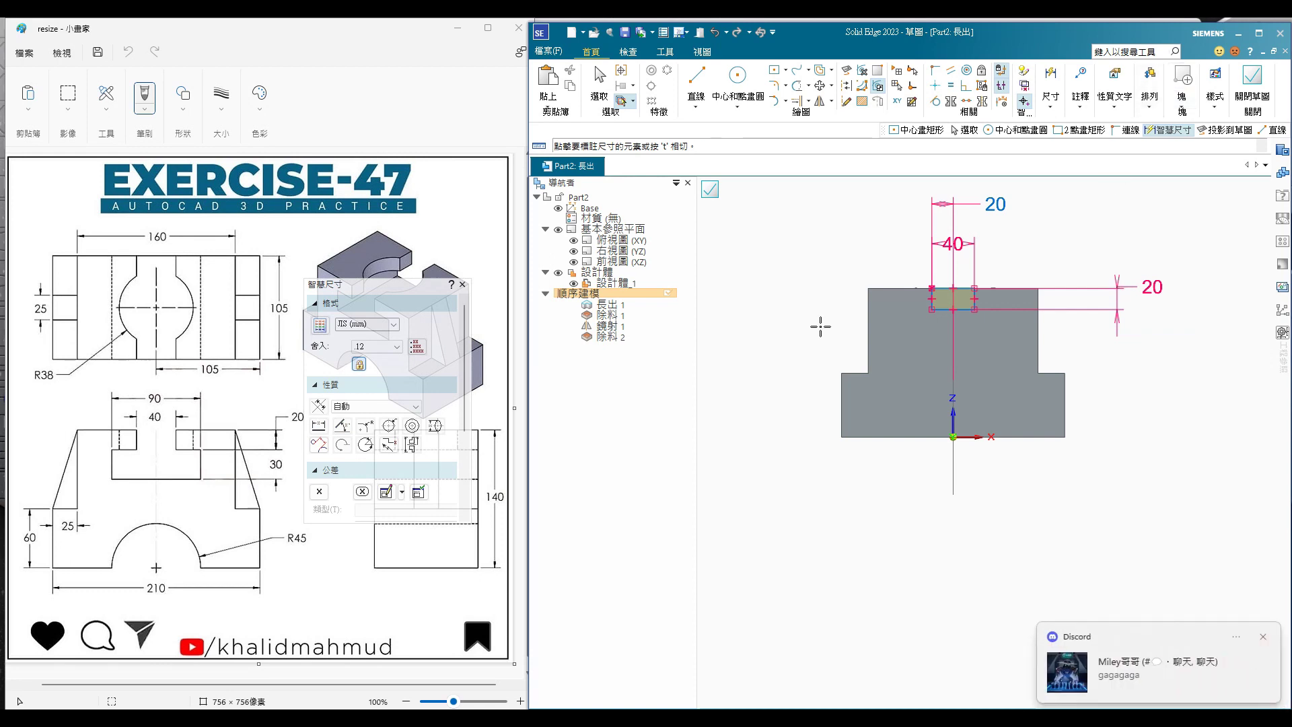
click(712, 193)
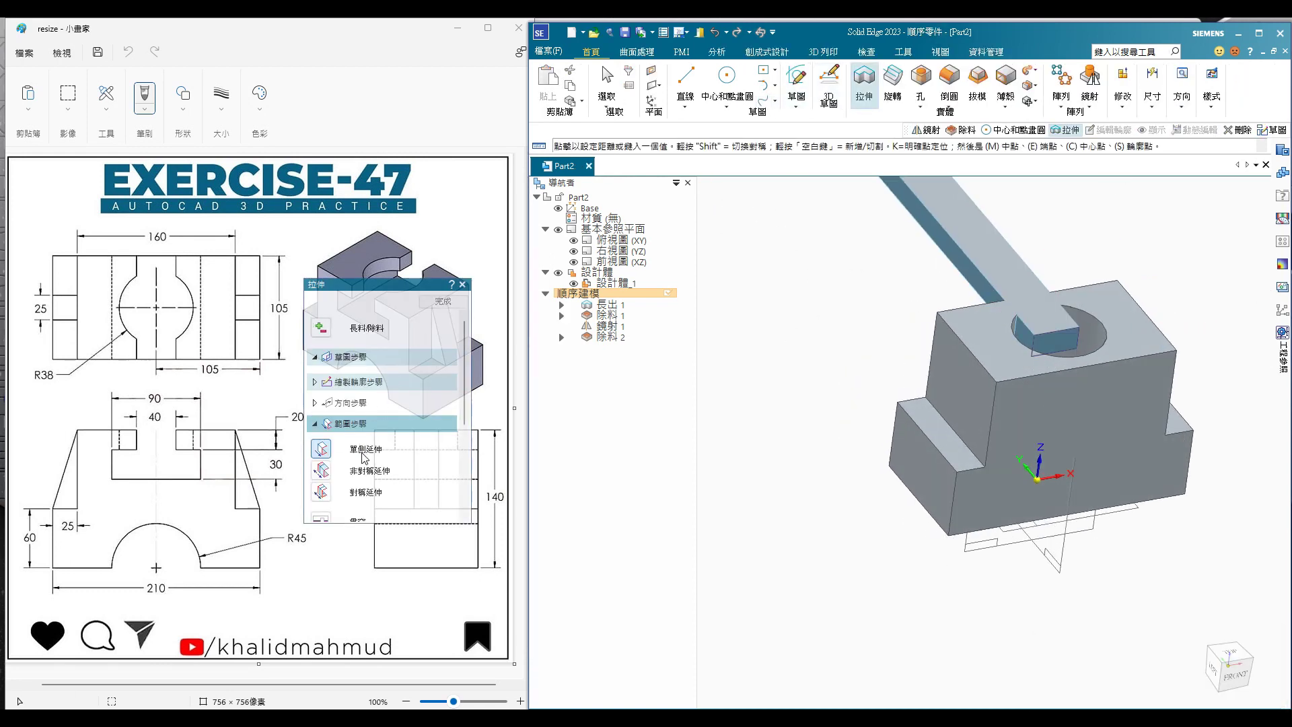
- Finish the 40-wide slot as a symmetric cut through the block's top
click(322, 328)
click(336, 359)
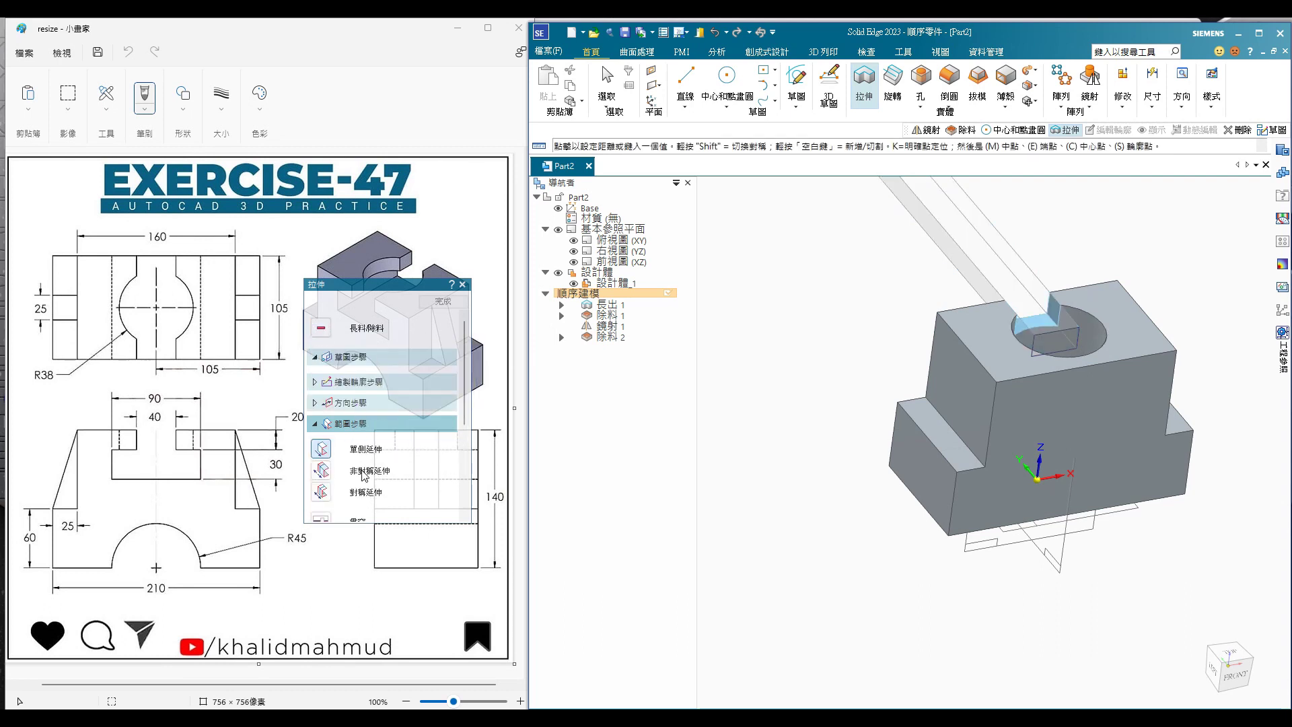
click(321, 492)
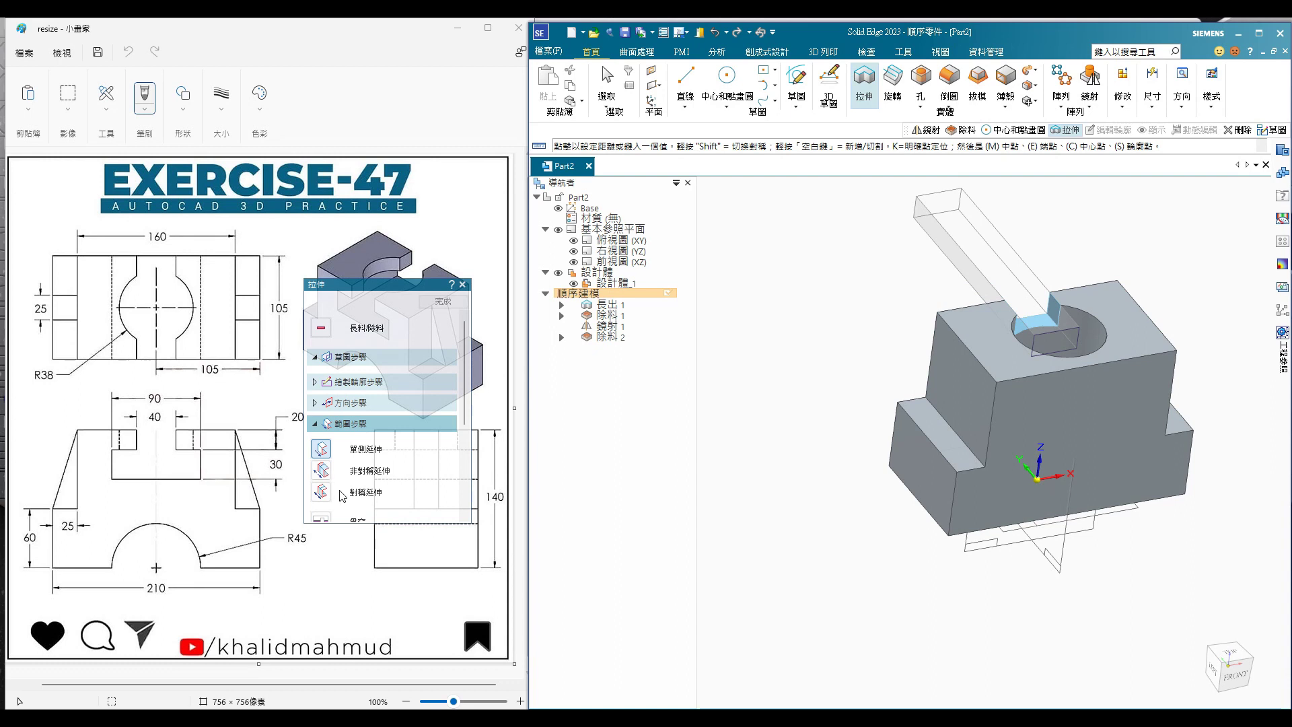
click(796, 332)
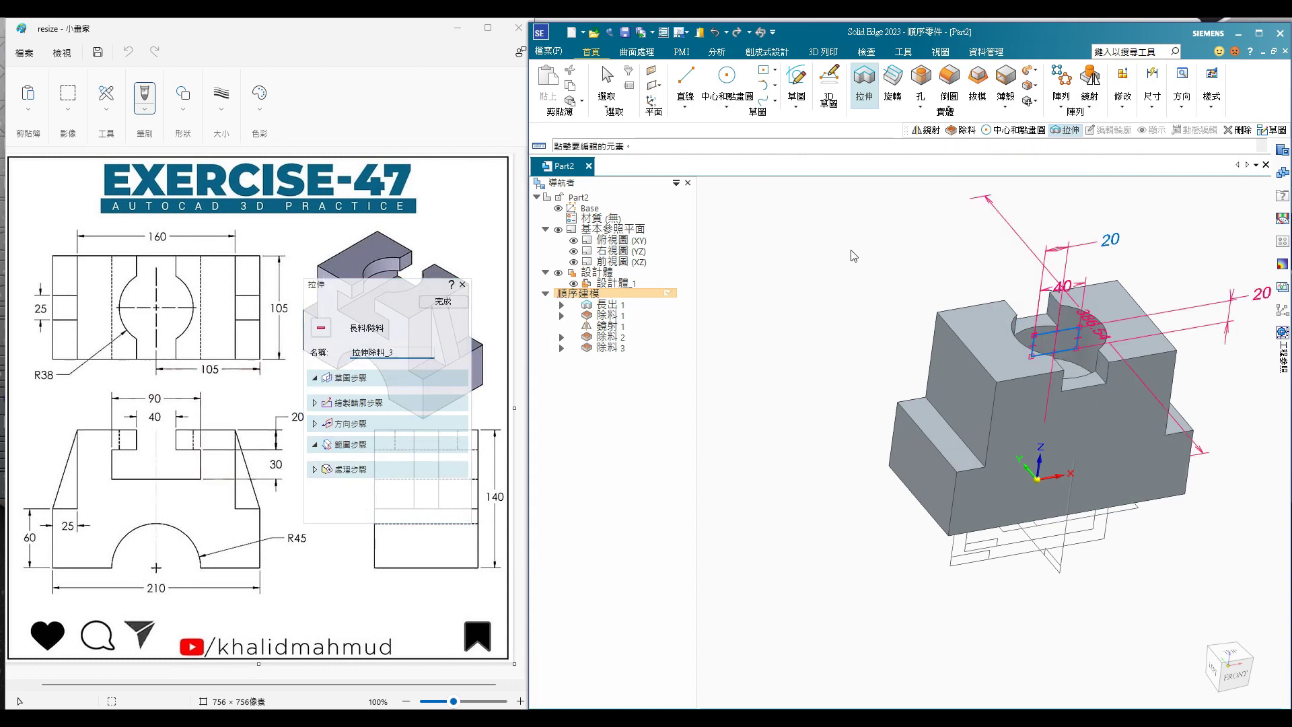
- Restart the Extrude command and orbit the model to a new angle
right_click(548, 288)
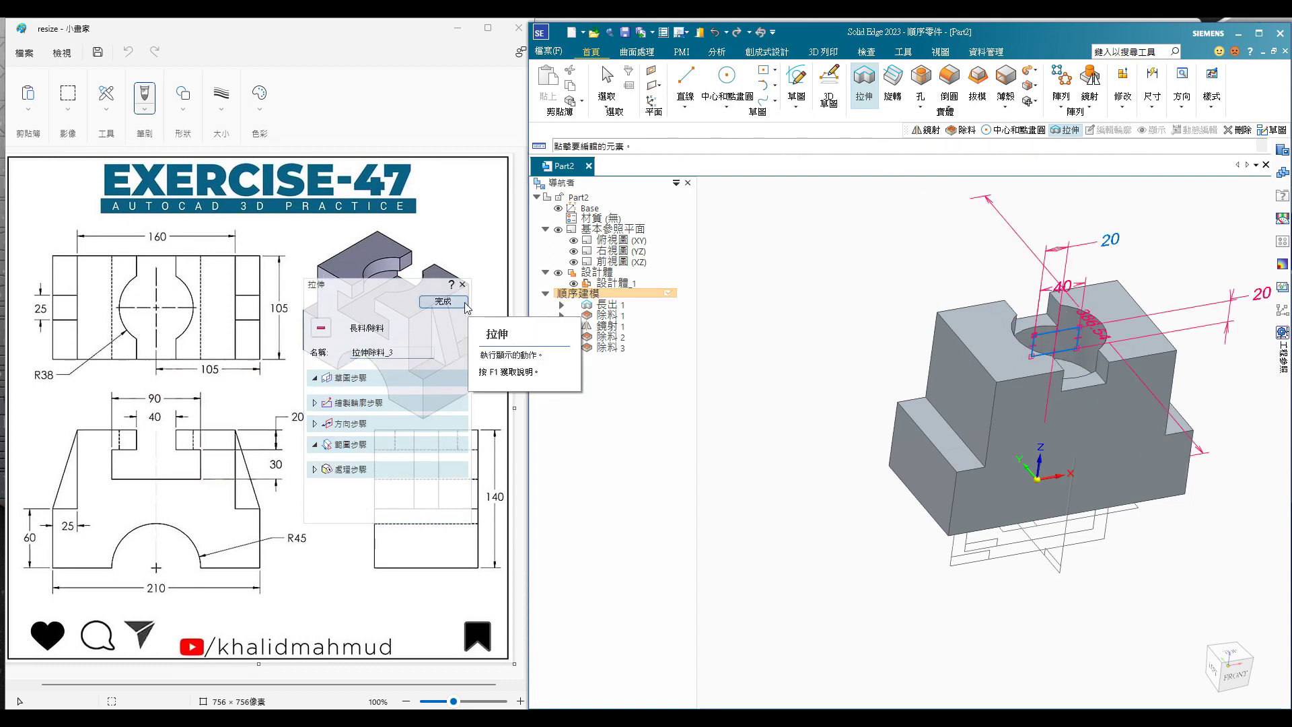
click(589, 333)
mouse_move(744, 426)
middle_down()
mouse_move(761, 336)
mouse_move(745, 309)
middle_up()
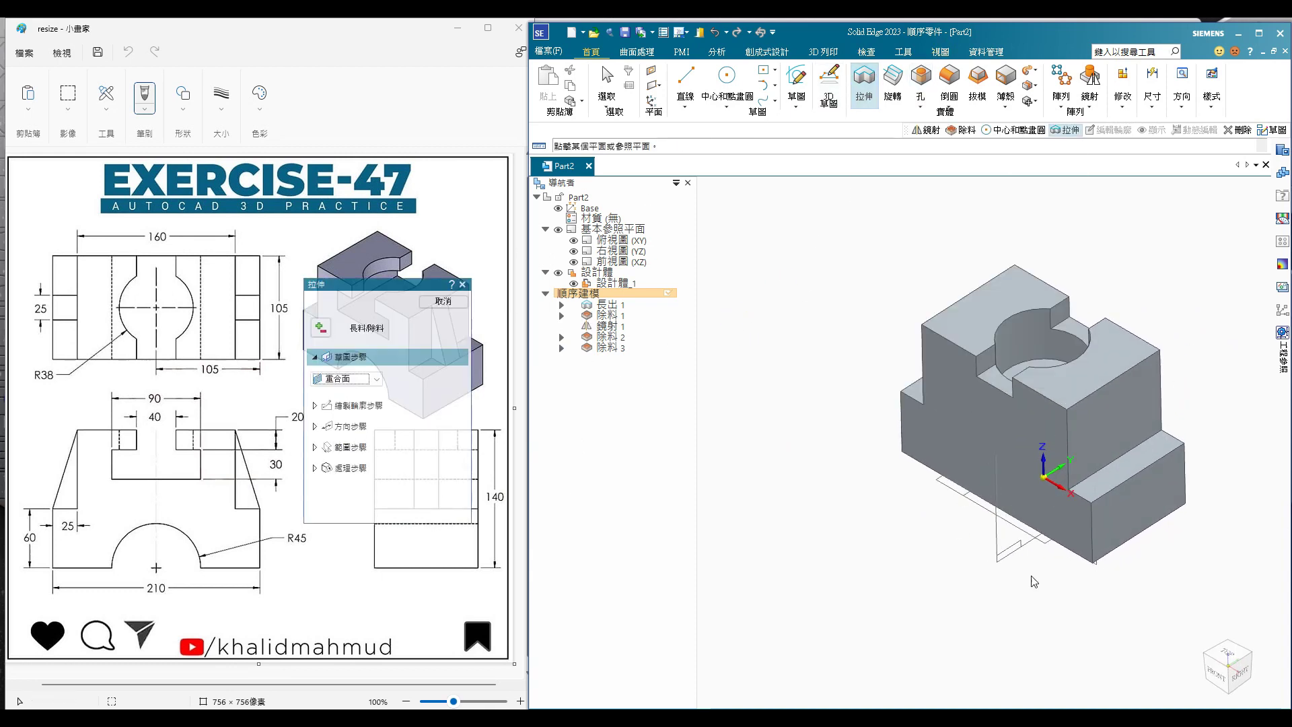
- Draw a two-point rectangle on the front plane, its top collinear with the slot bottom
click(1028, 529)
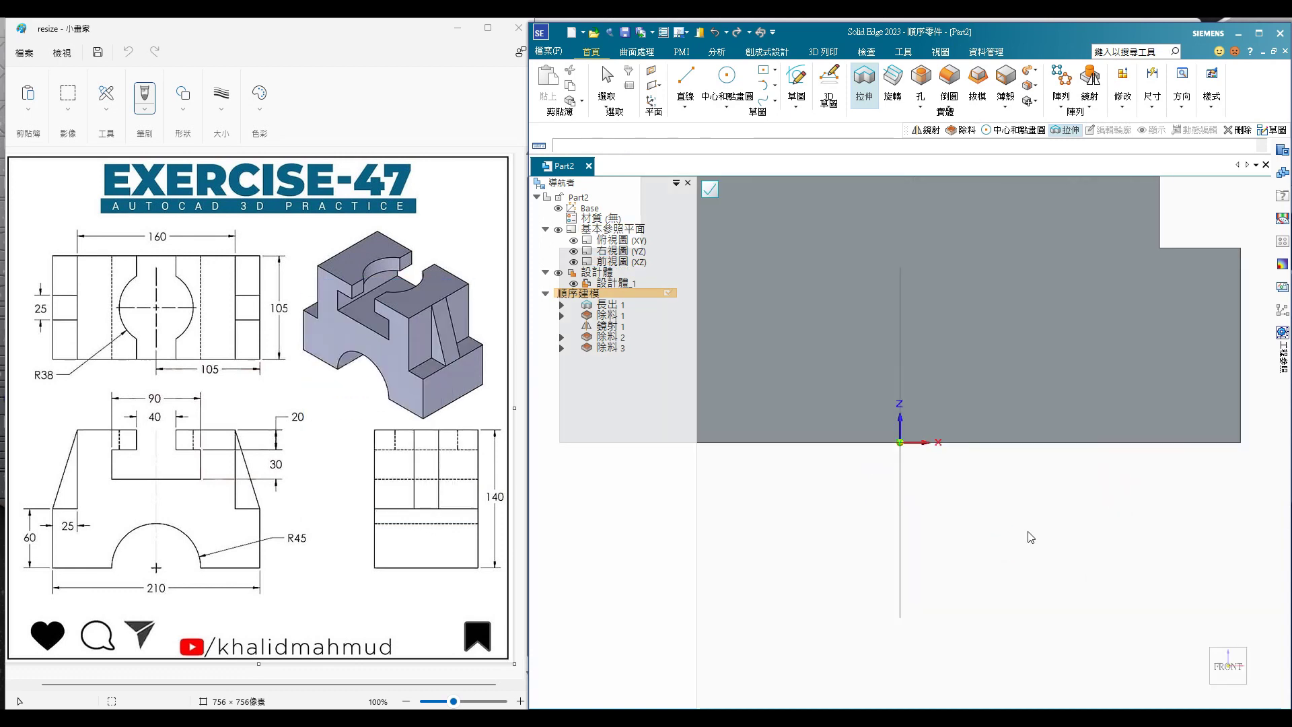
scroll(996, 484, down, 3)
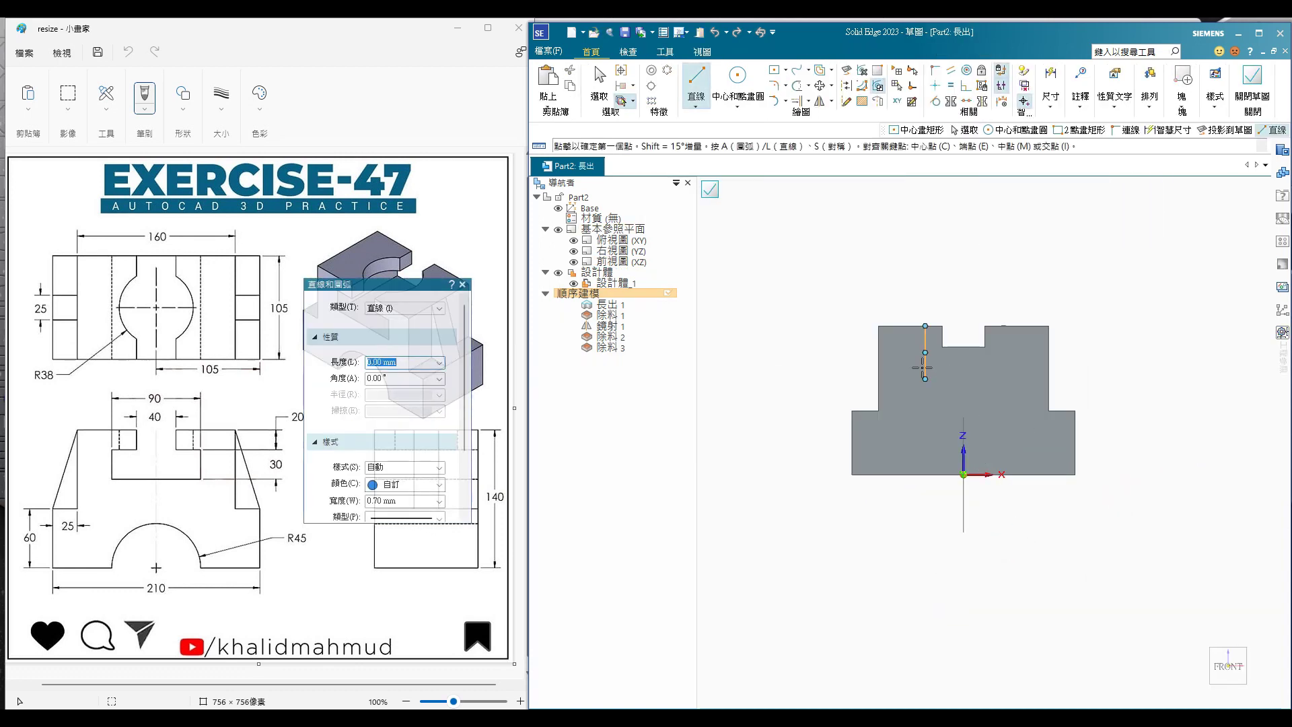
click(785, 70)
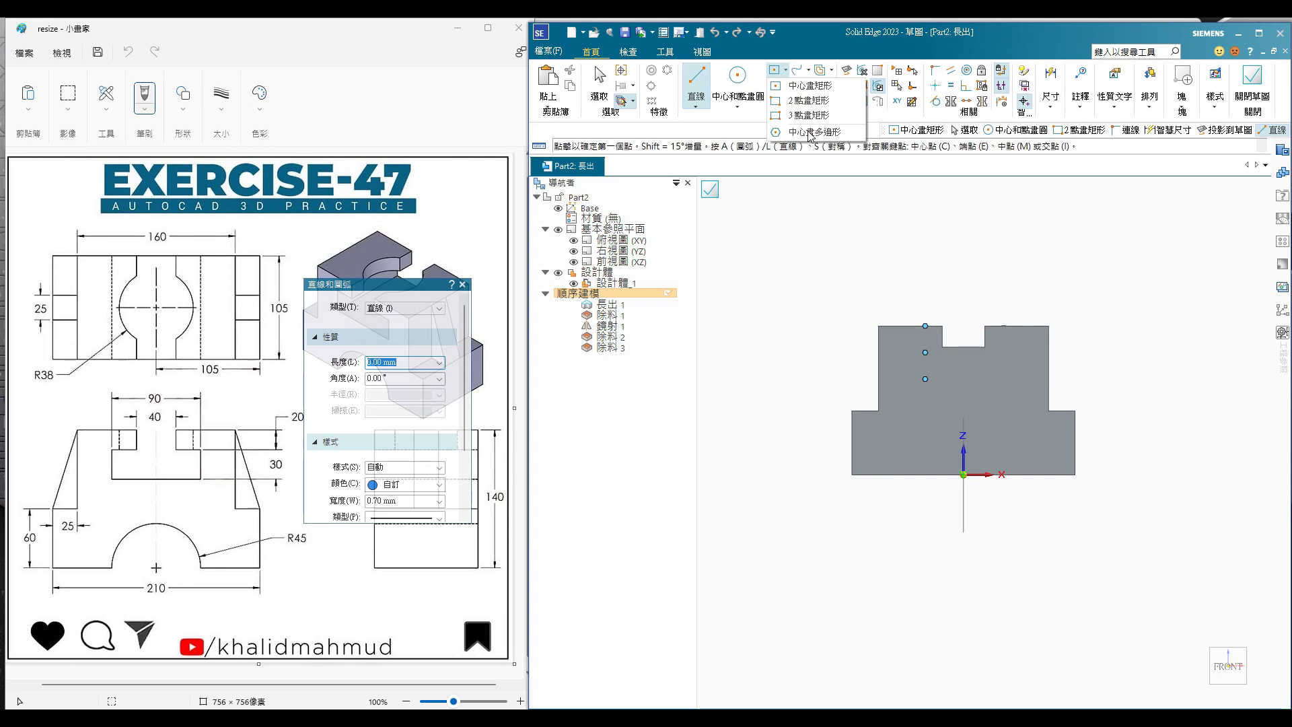
click(801, 102)
click(900, 353)
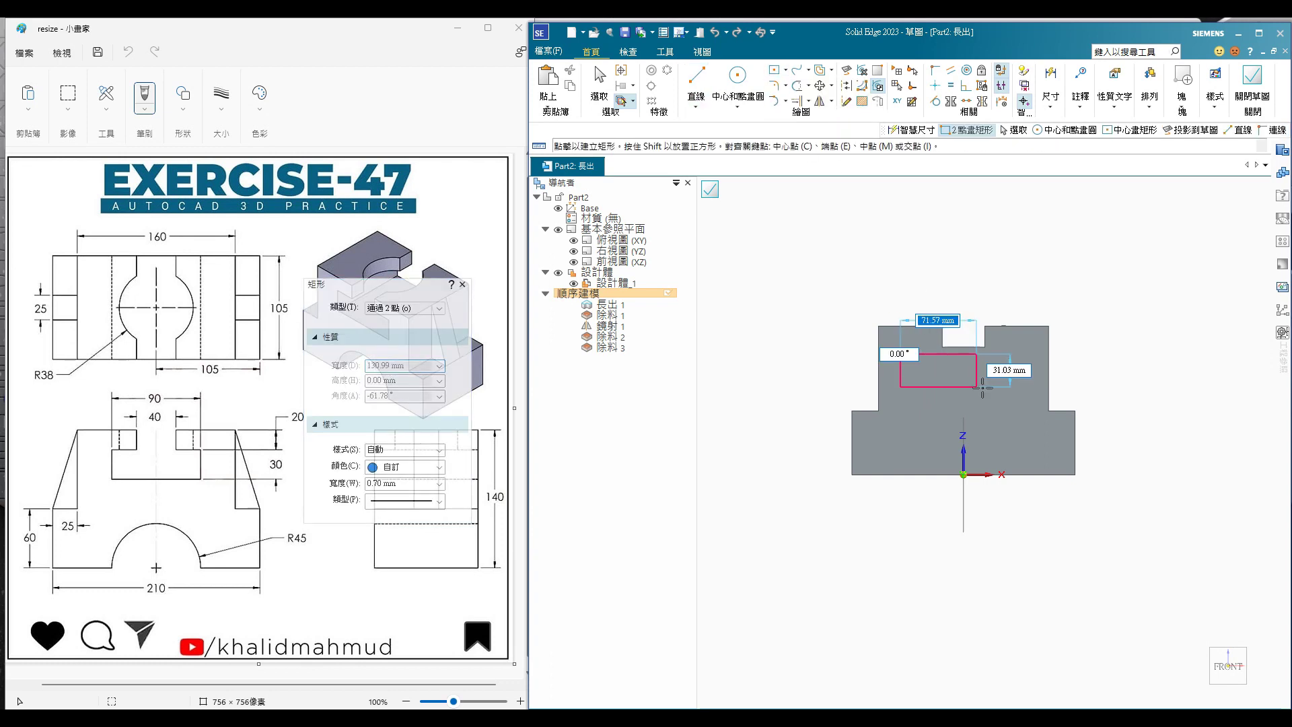
click(1019, 402)
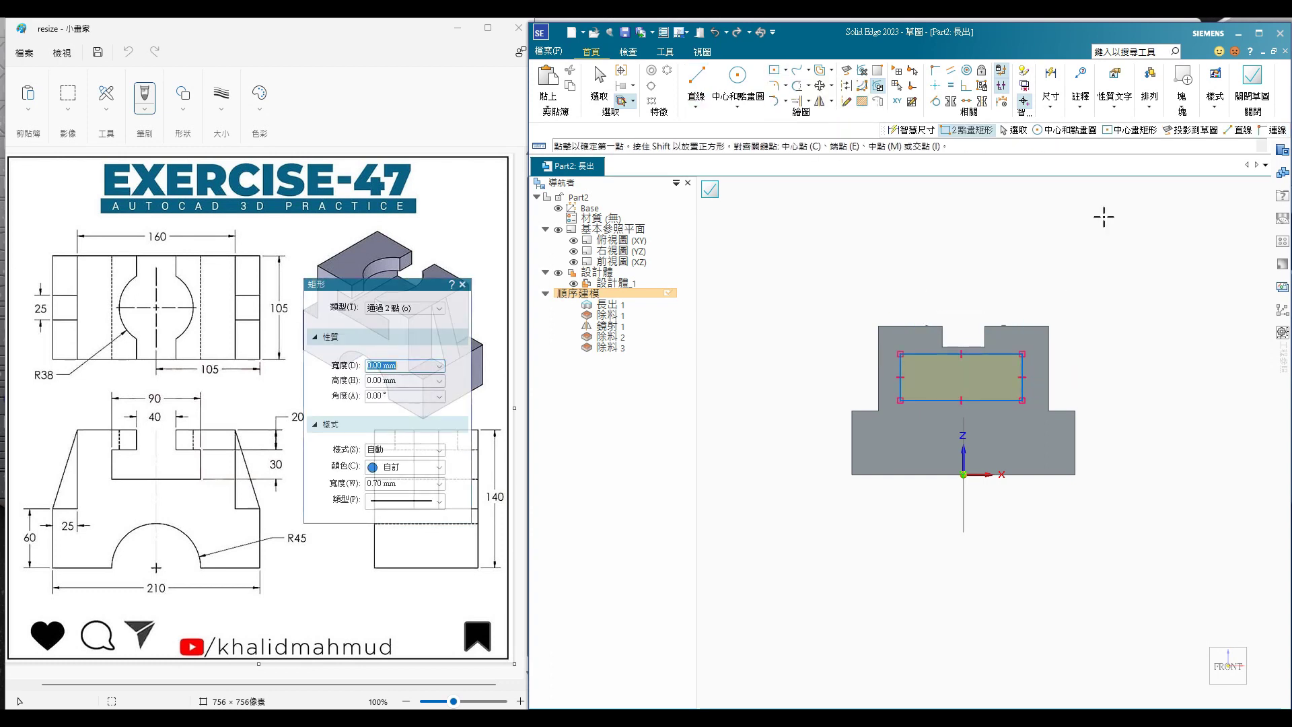
click(967, 103)
click(994, 354)
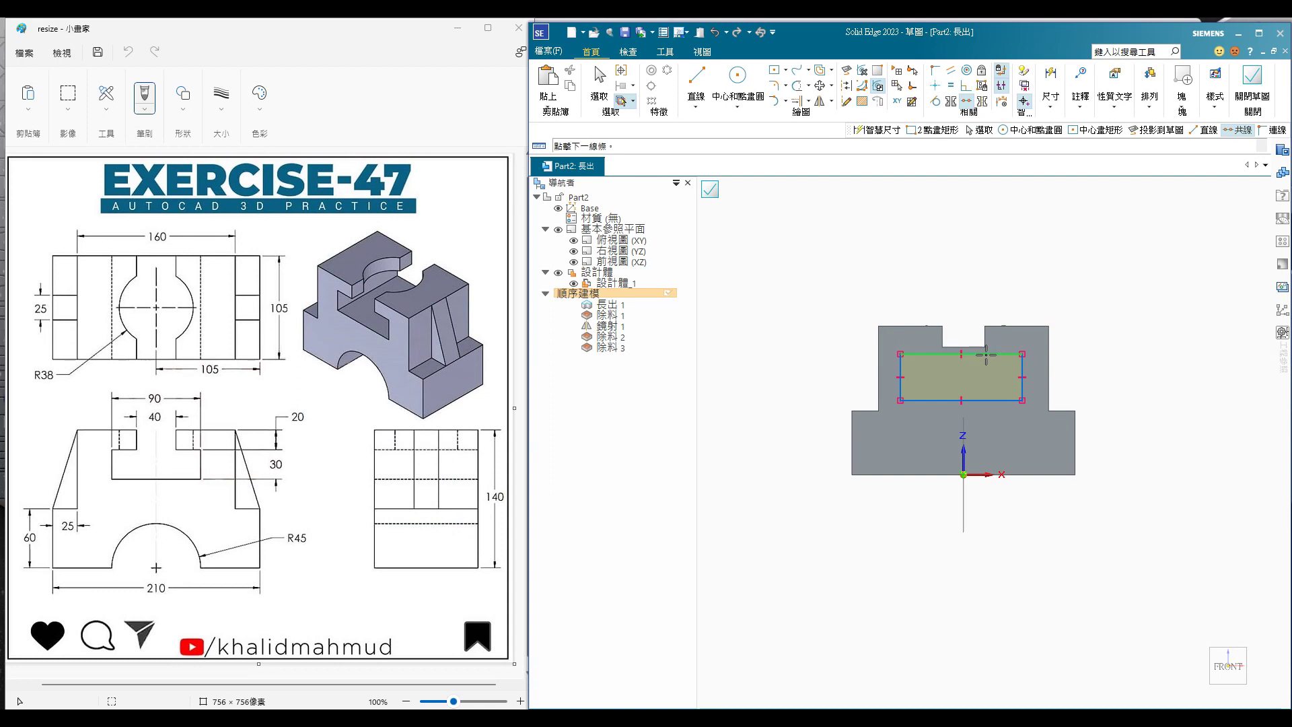
click(971, 346)
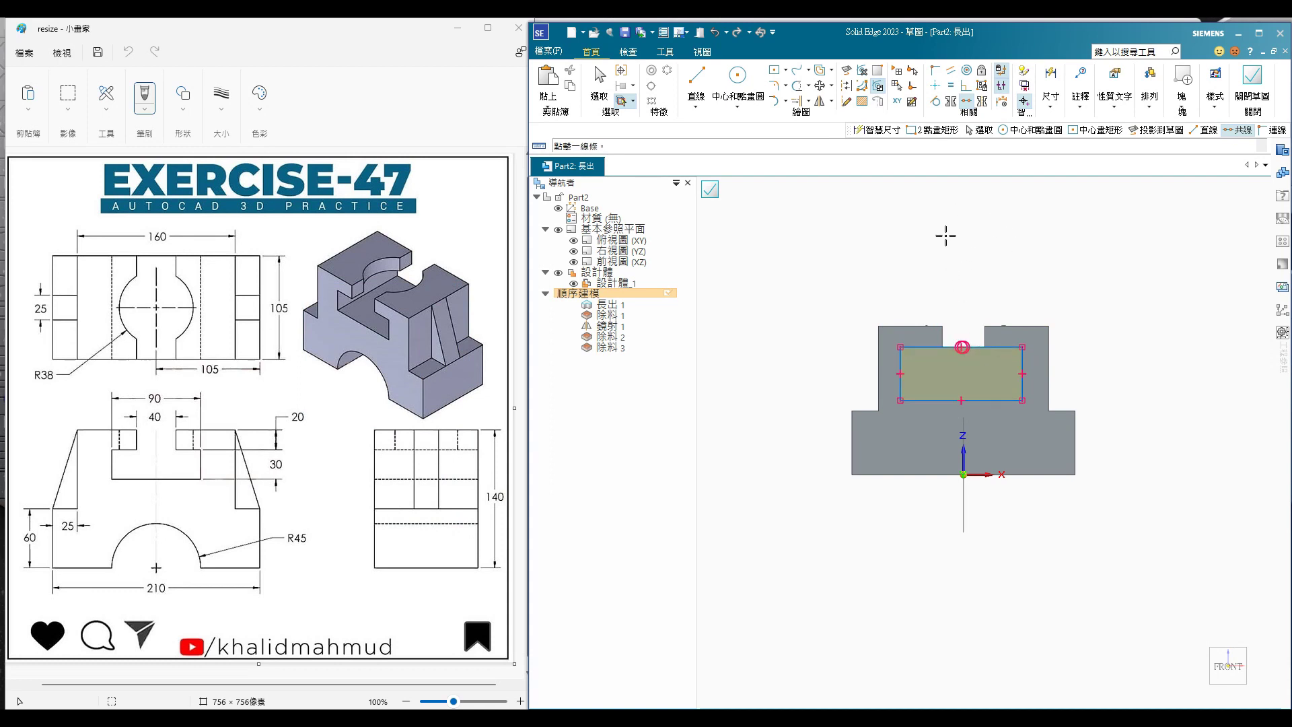
- Dimension the rectangle to 90 wide and 30 high
click(1051, 75)
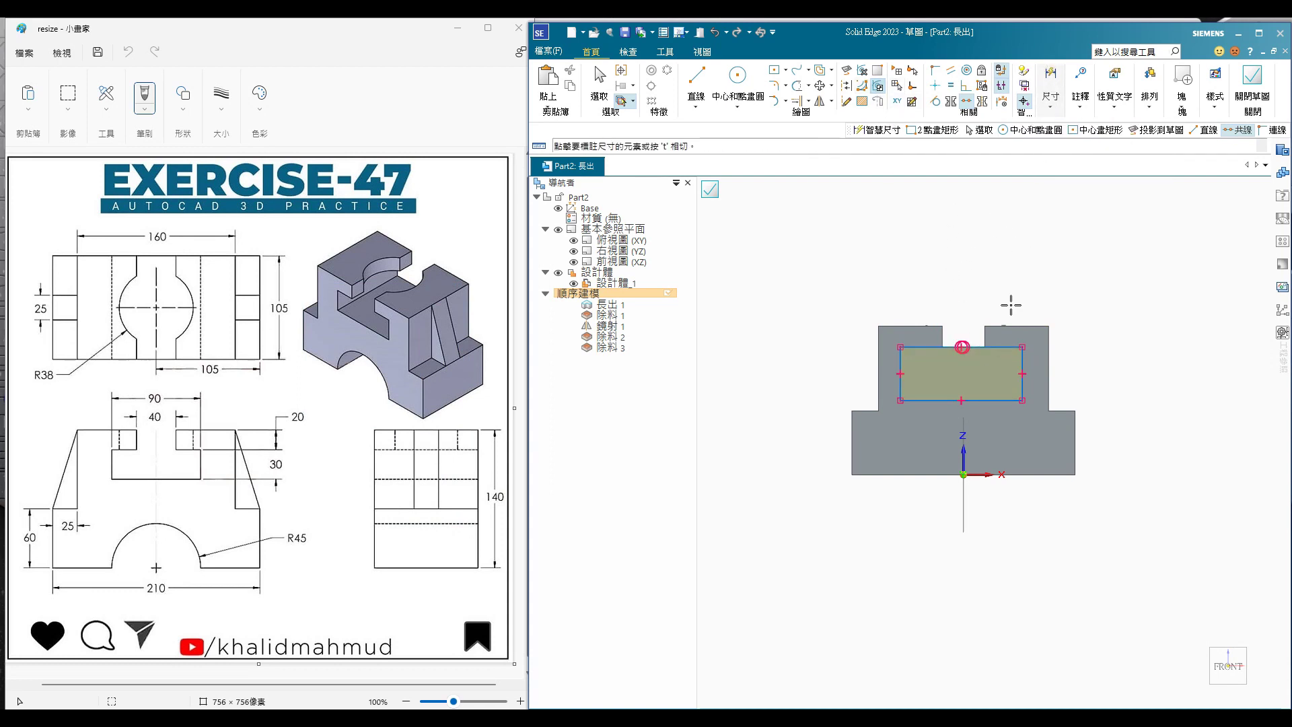
click(996, 401)
click(1010, 261)
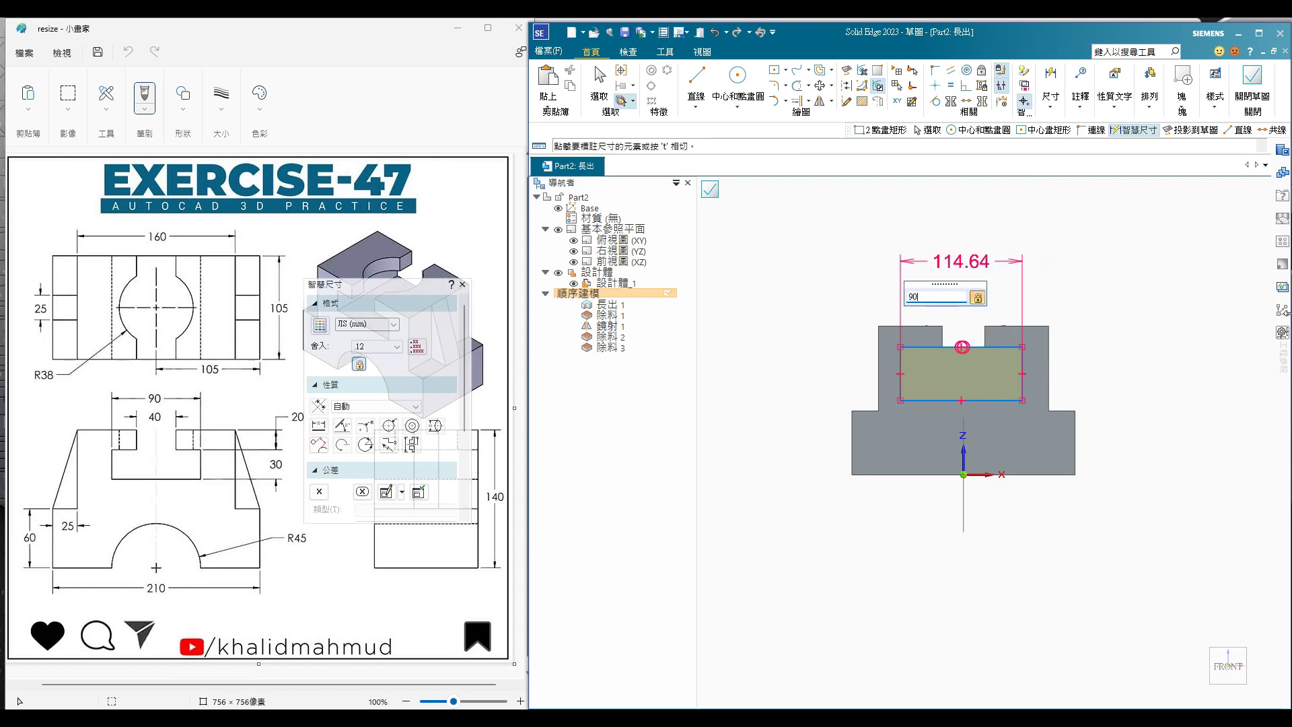
key(Return)
click(902, 389)
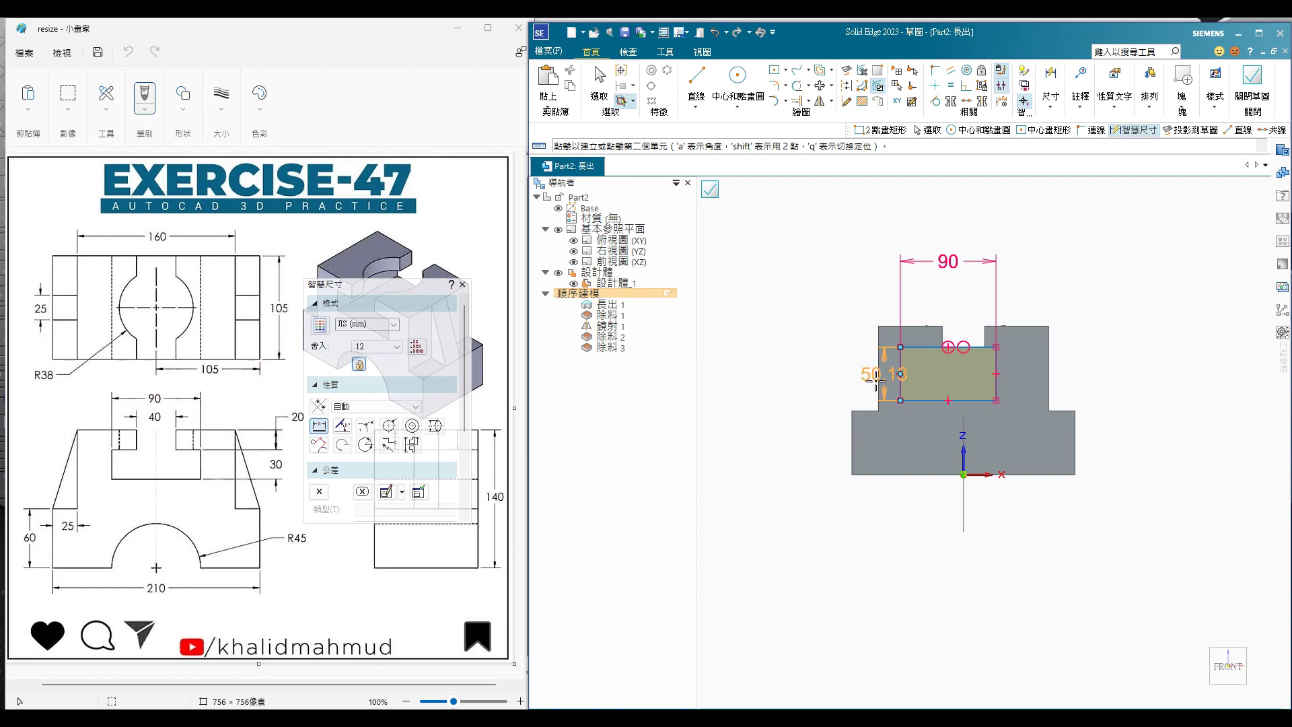
click(827, 375)
text(0)
key(Return)
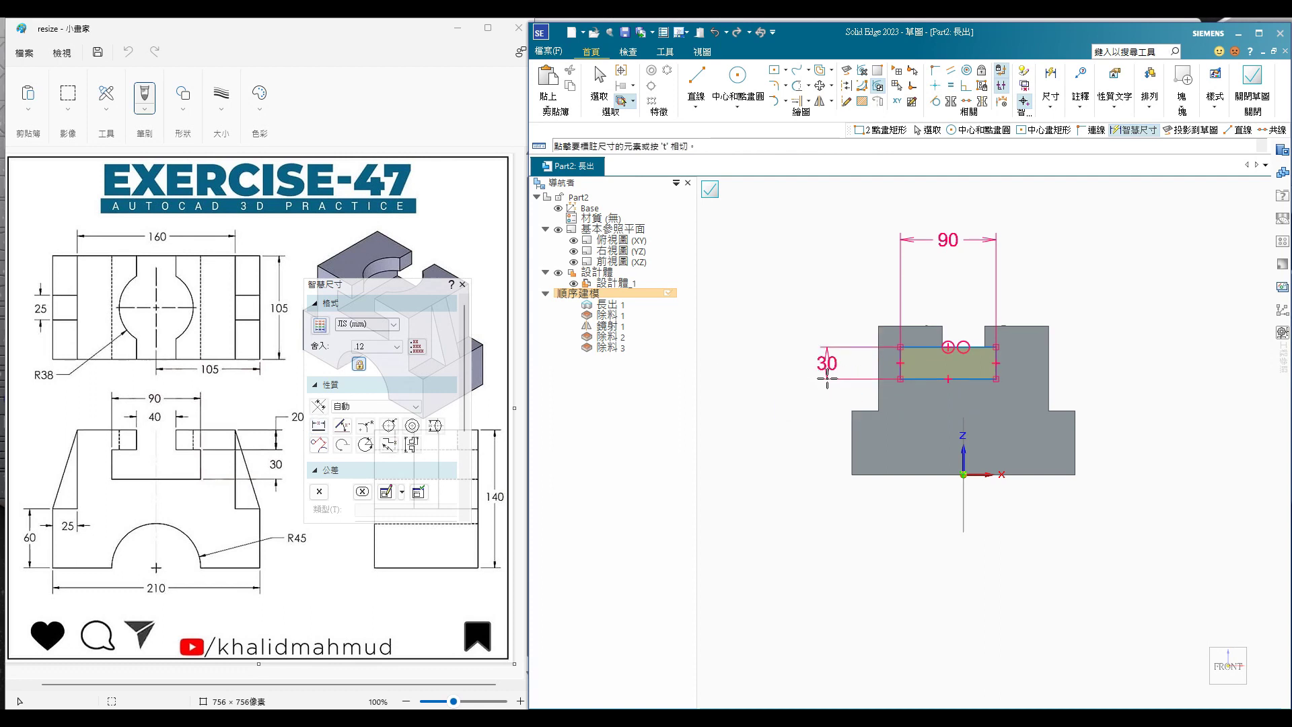
- Dimension the rectangle's left edge 59.4 from the centre axis; a formula entry is rejected
click(901, 369)
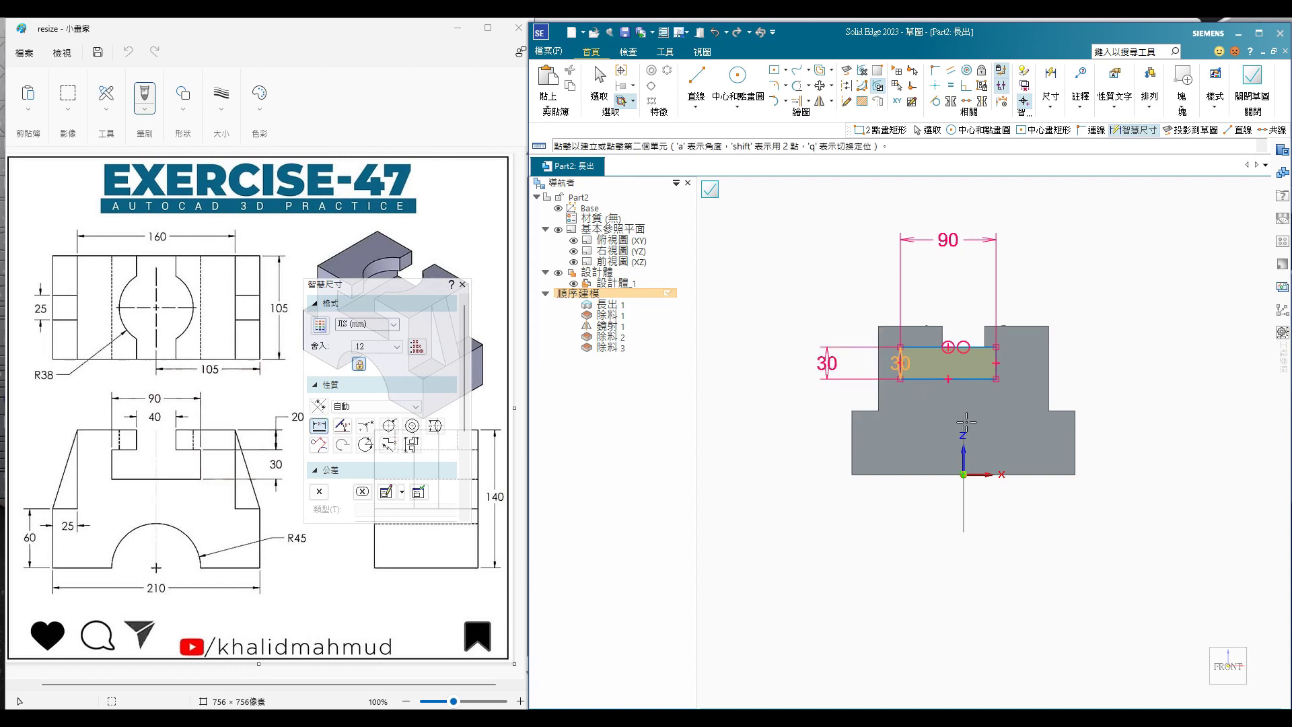
click(964, 512)
click(879, 583)
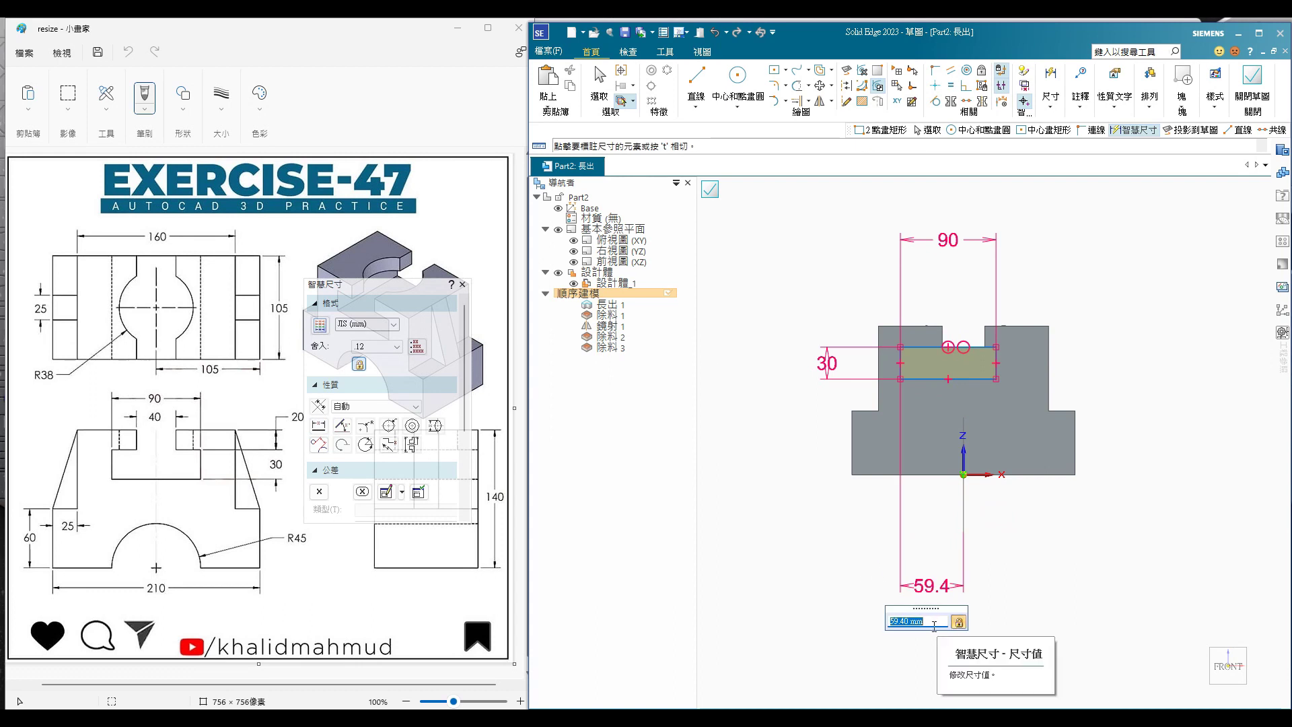
key(BackSpace)
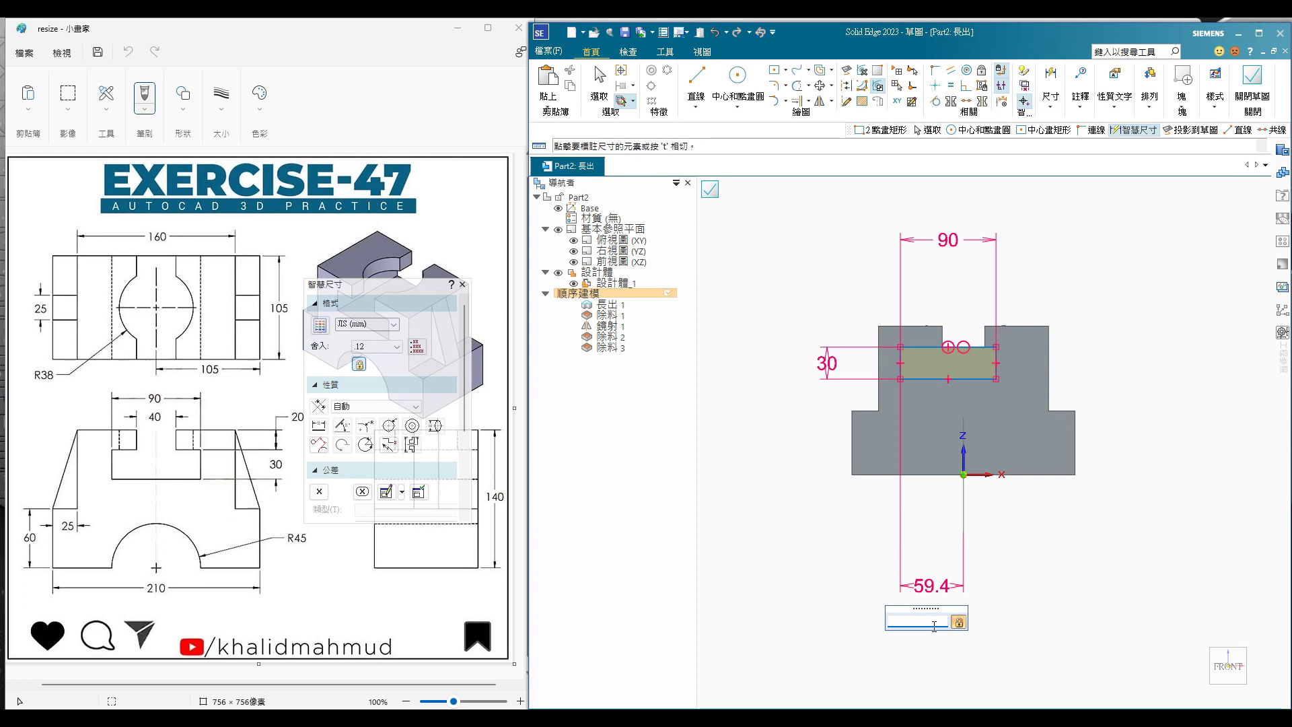
text(4)
key(Return)
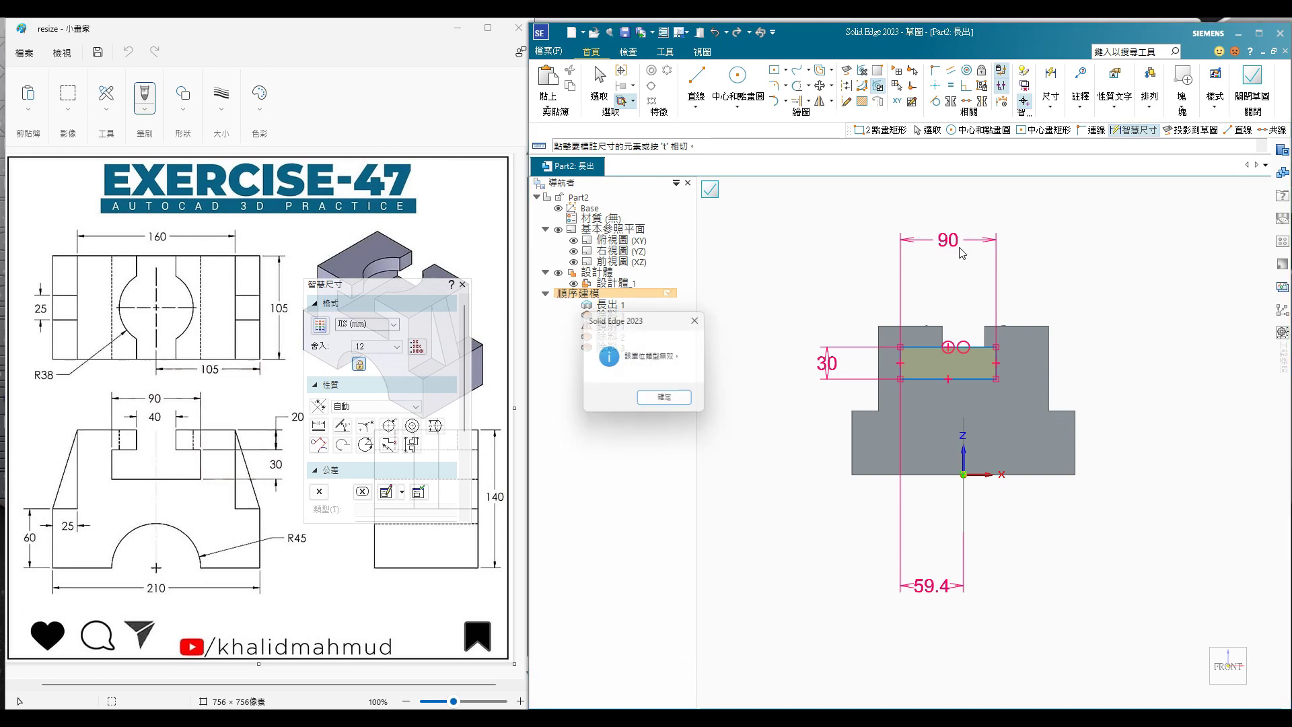
click(668, 401)
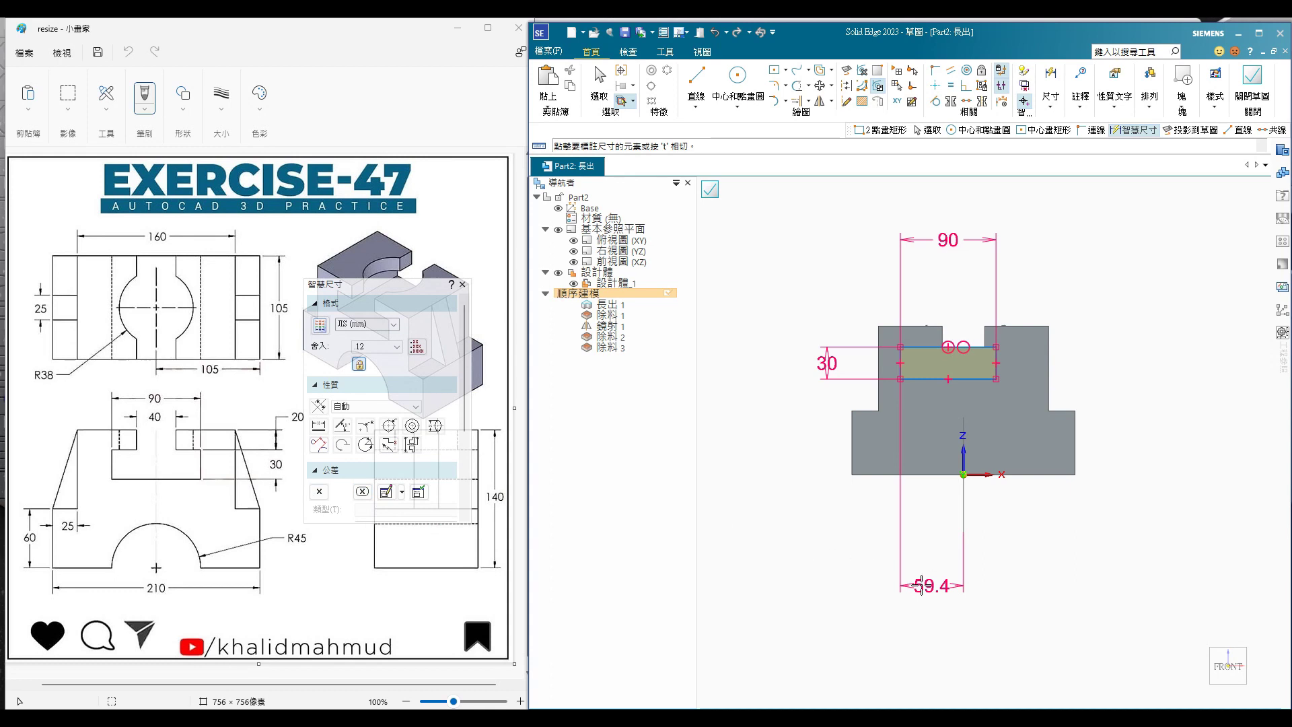
key(Escape)
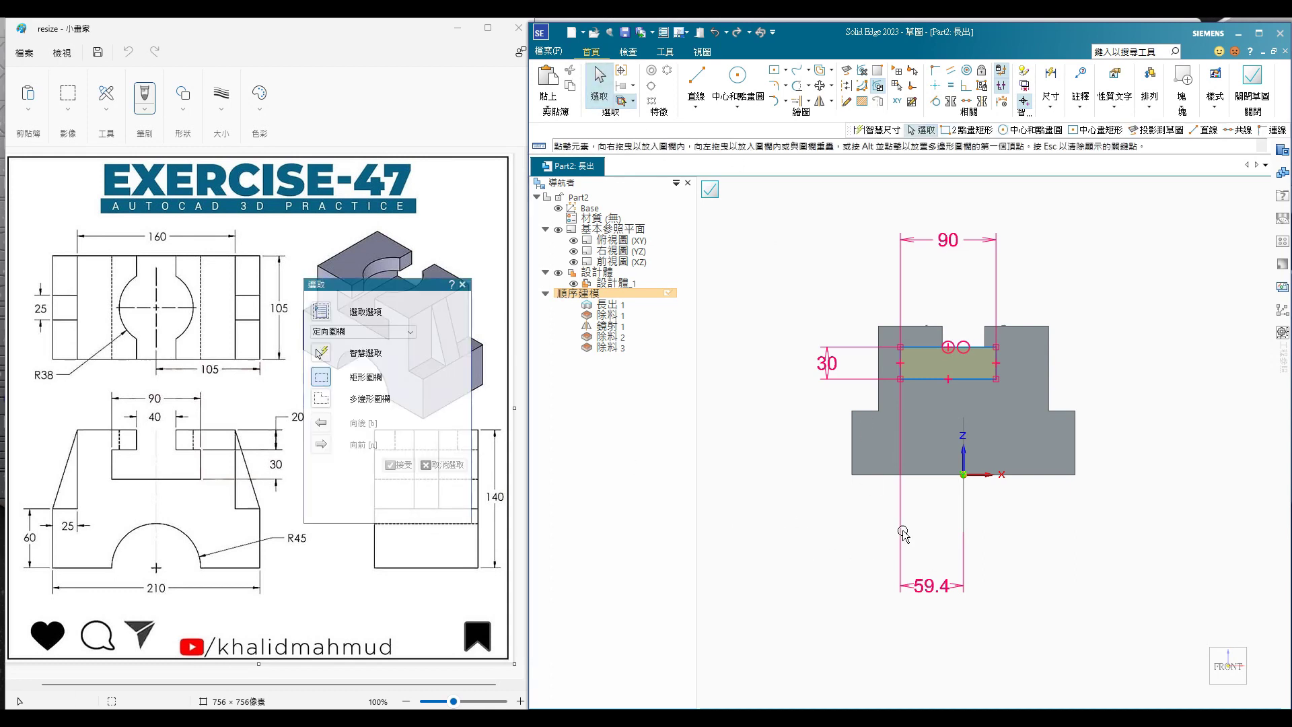
- Set the 59.4 offset to a formula referencing the 90 width, making it 45
double_click(925, 587)
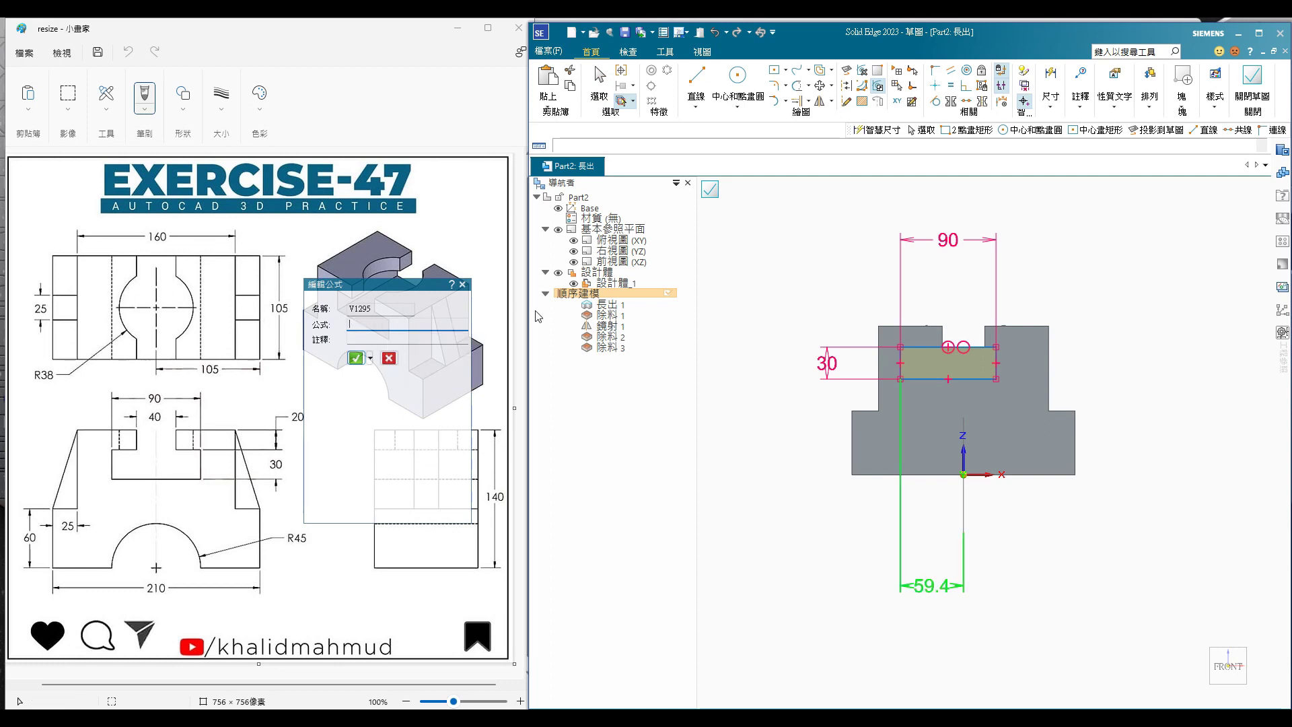
click(945, 240)
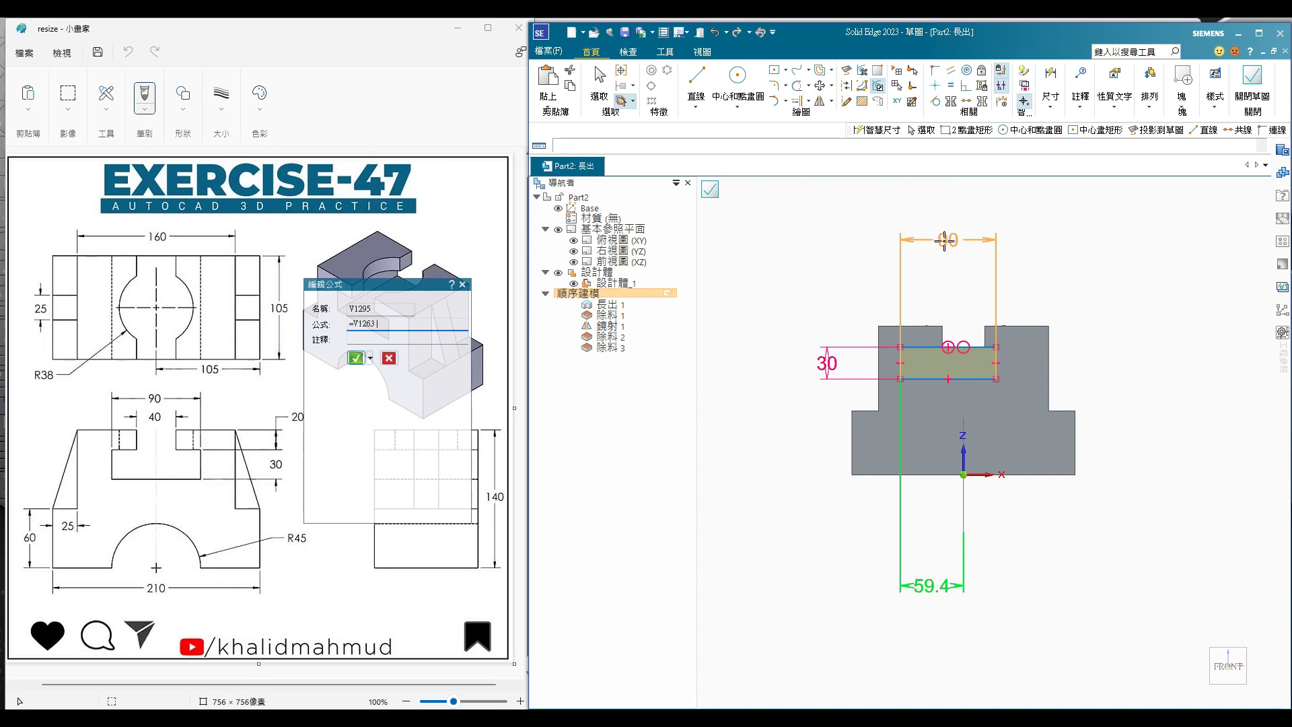
key(Return)
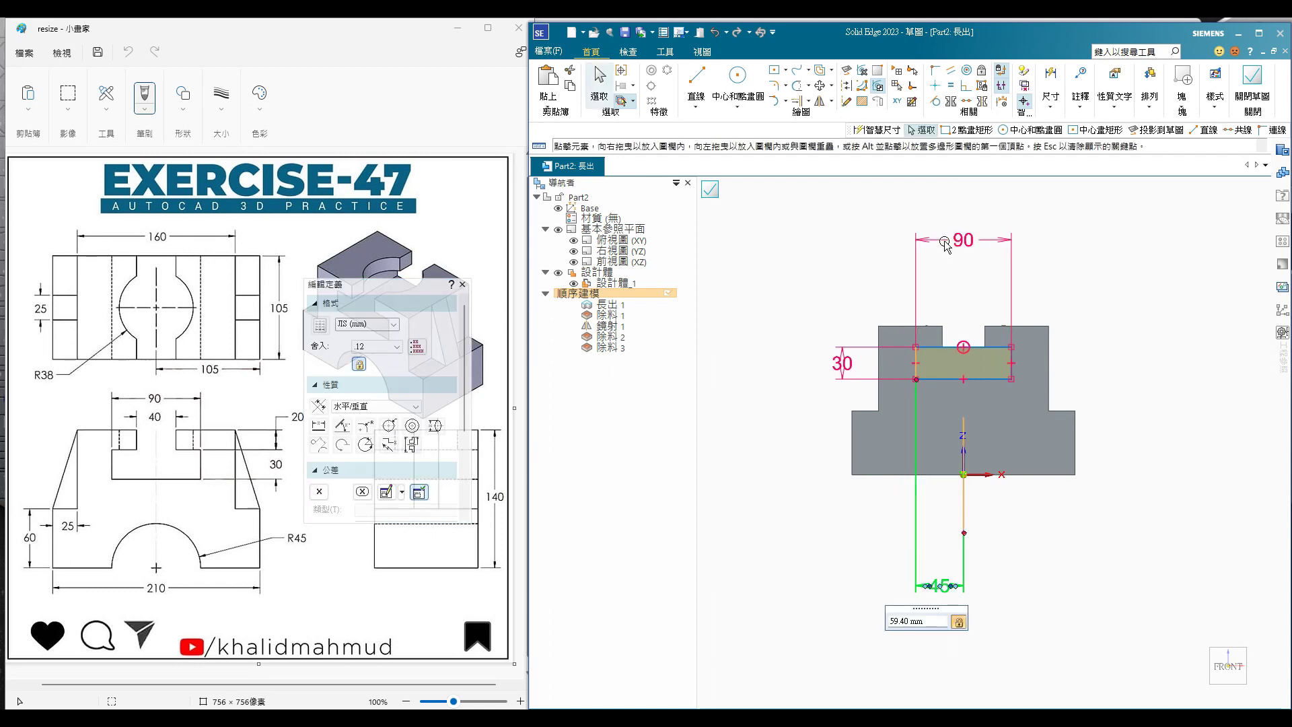
- Extrude the 90 × 30 rectangle as a cut through the block, then maximize the window
middle_drag(1096, 353, 1077, 377)
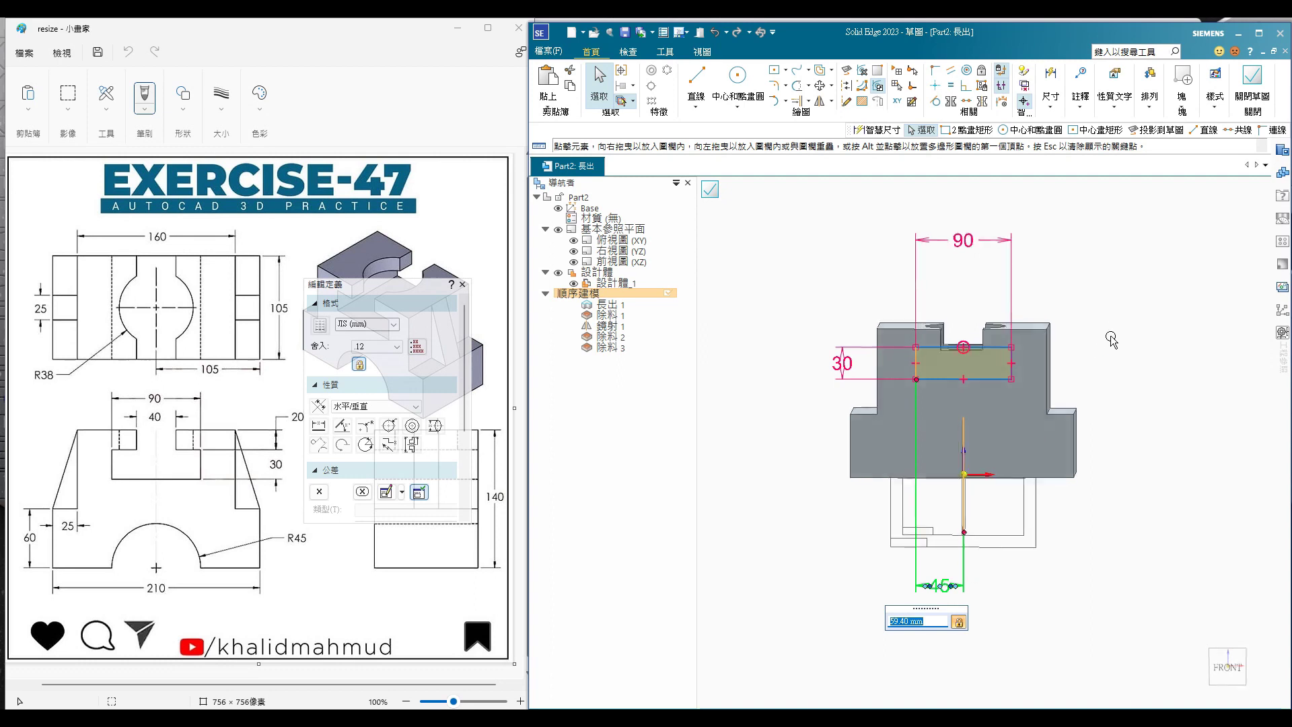
click(711, 190)
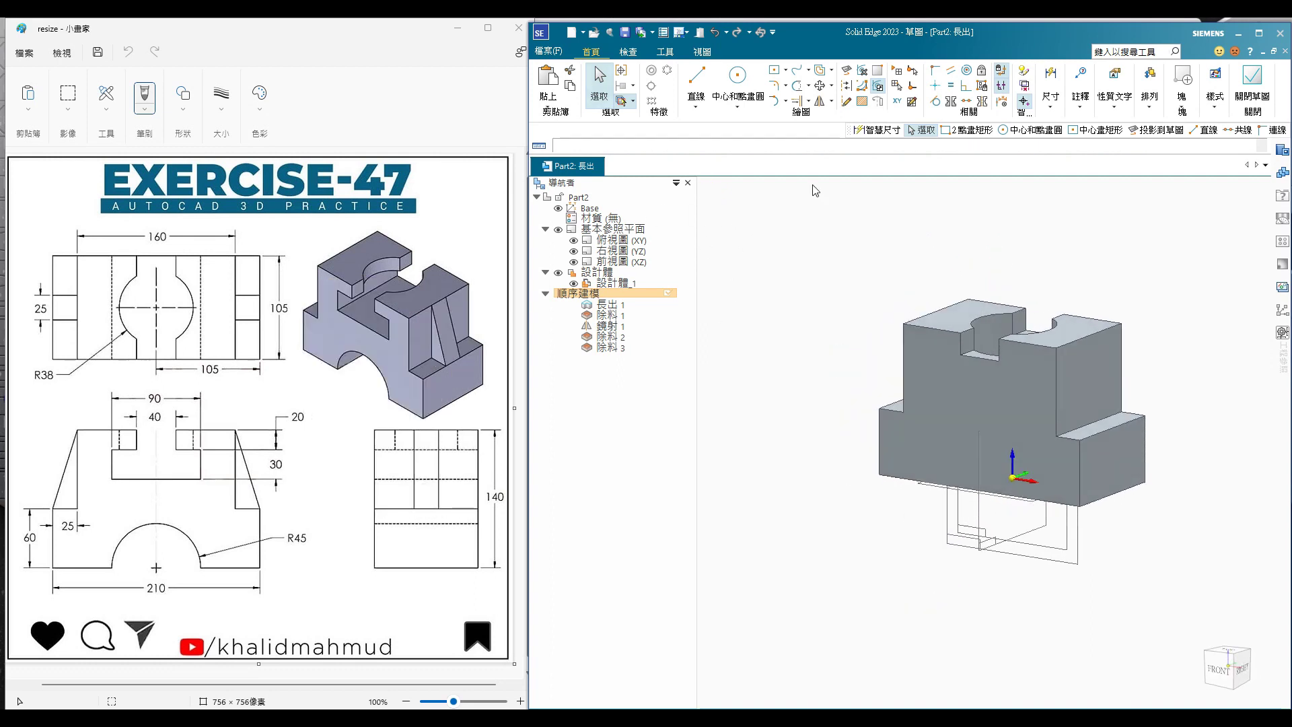
key(Return)
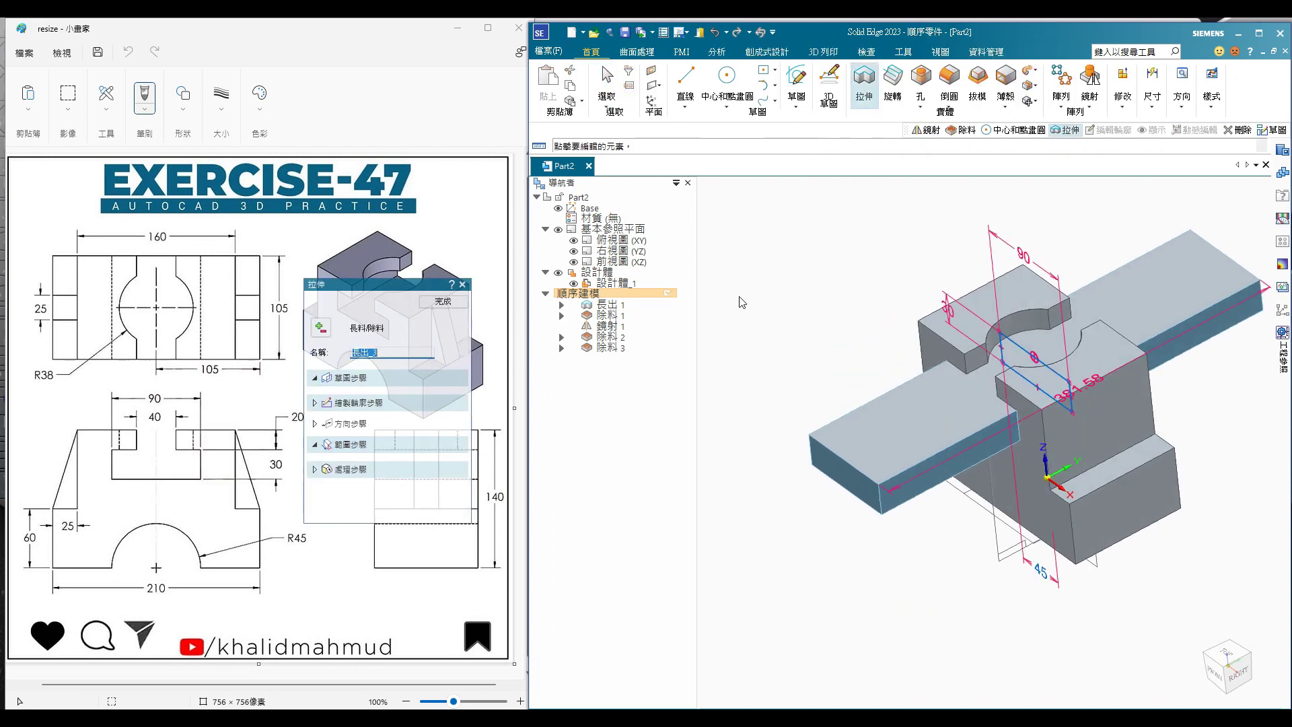
click(321, 329)
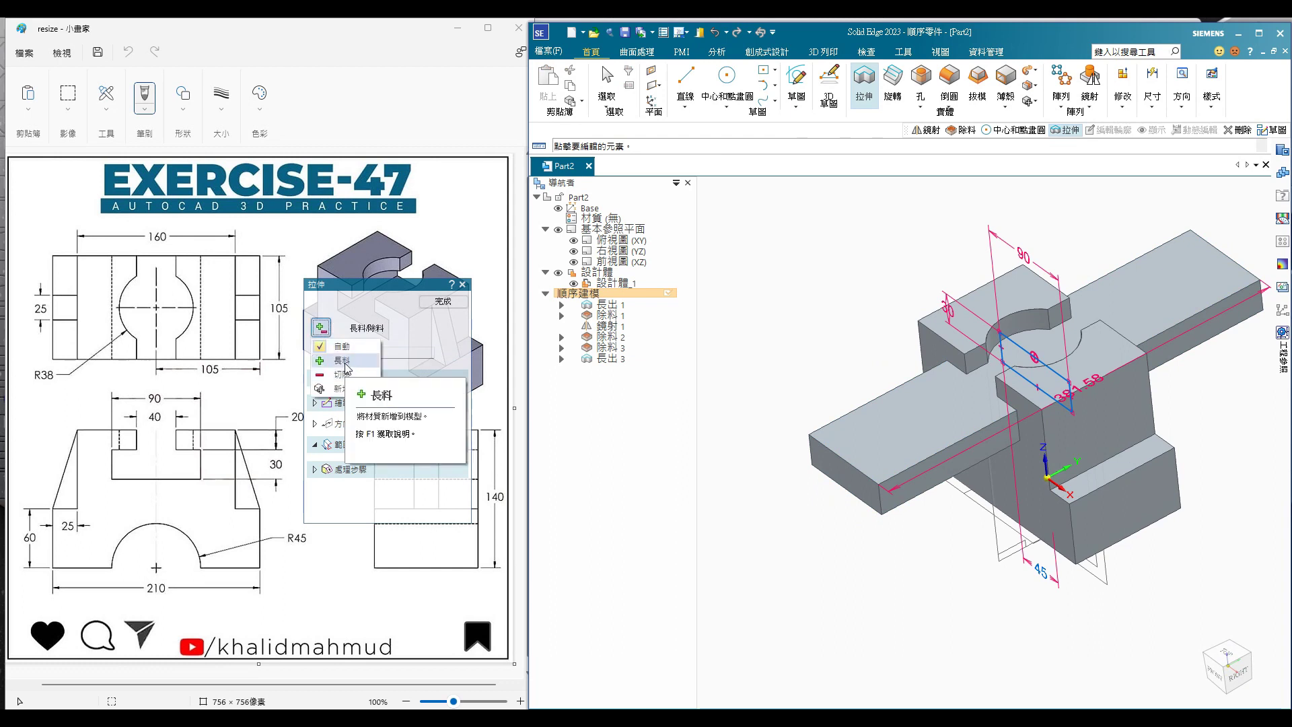
click(340, 410)
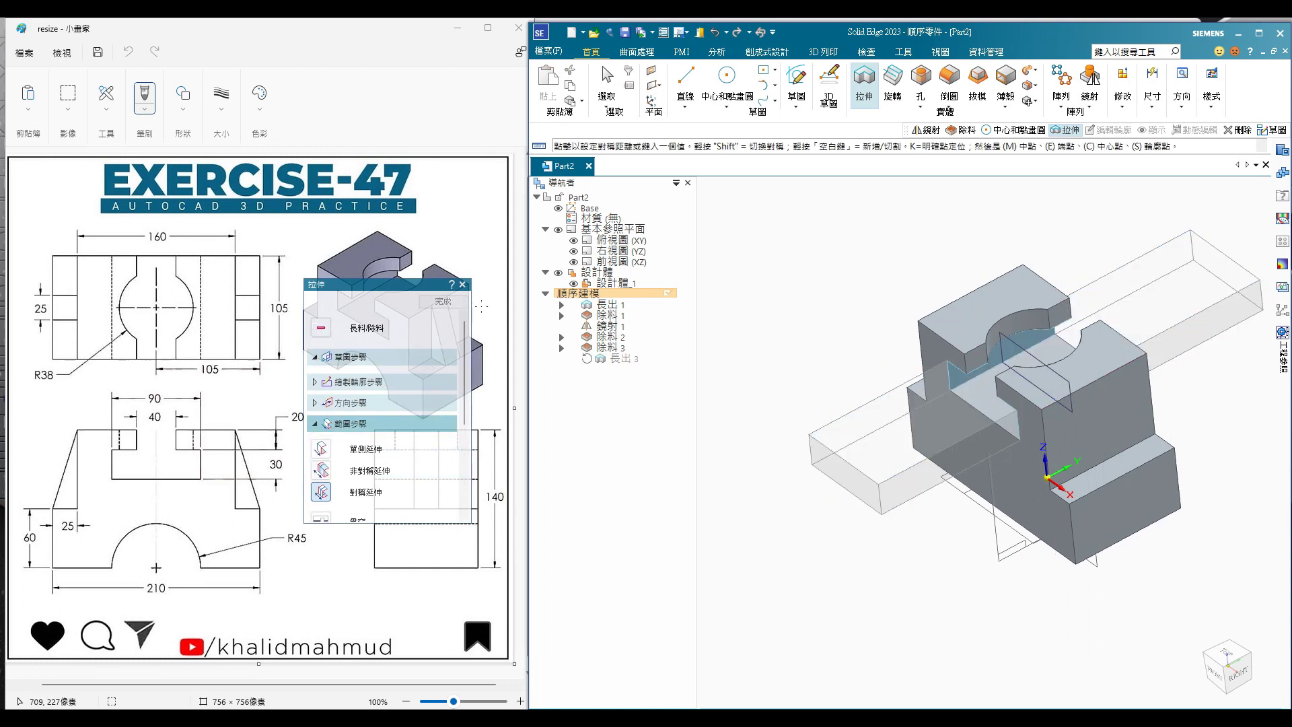
click(443, 303)
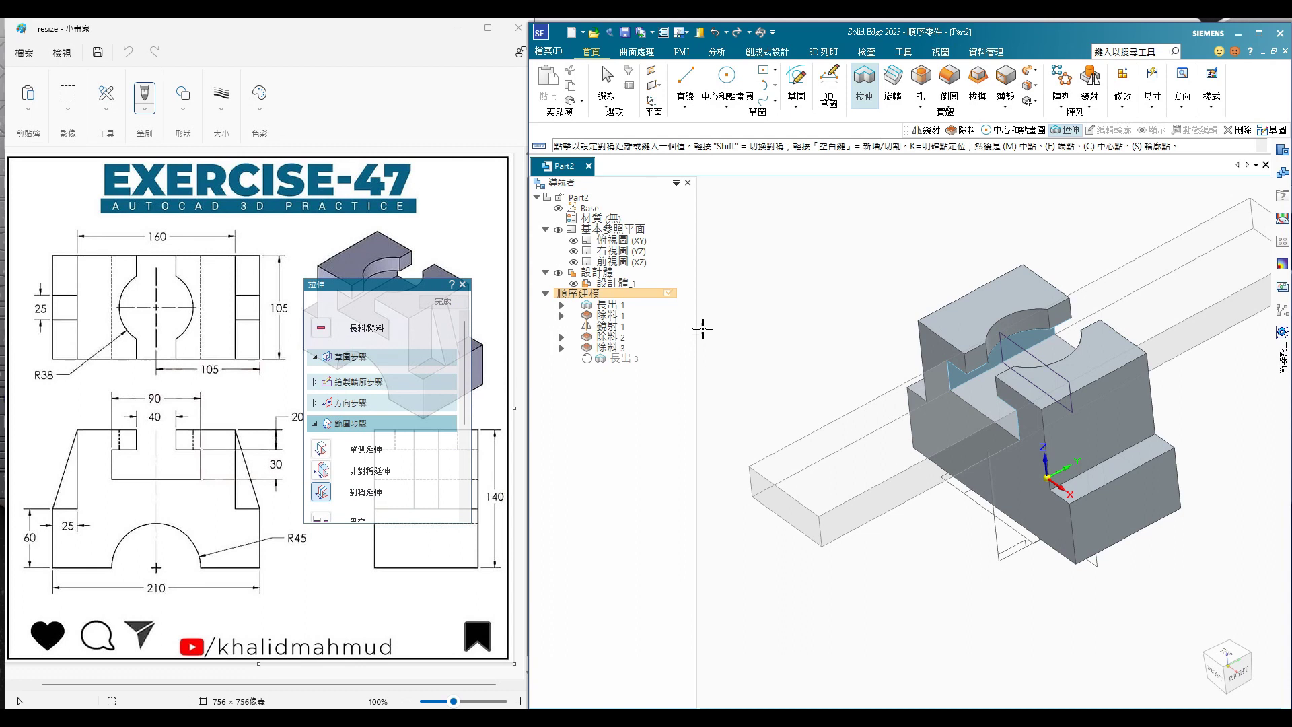
click(463, 307)
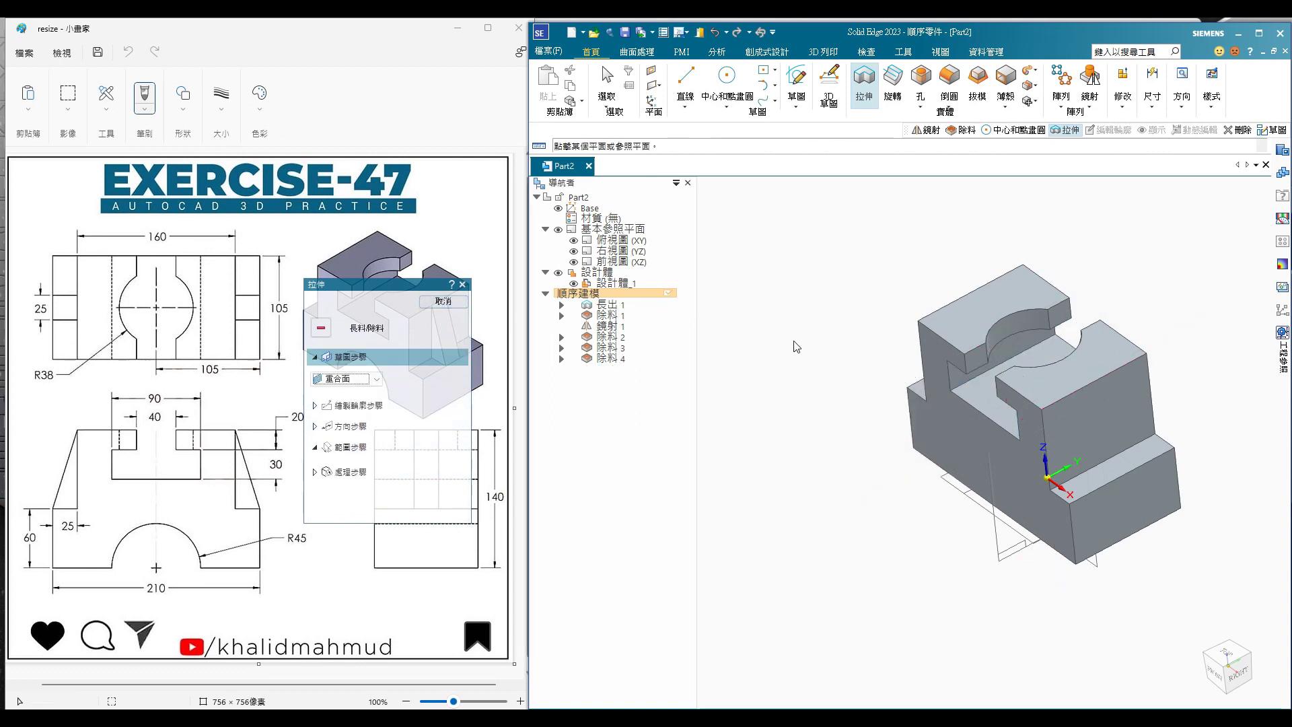
scroll(881, 364, down, 3)
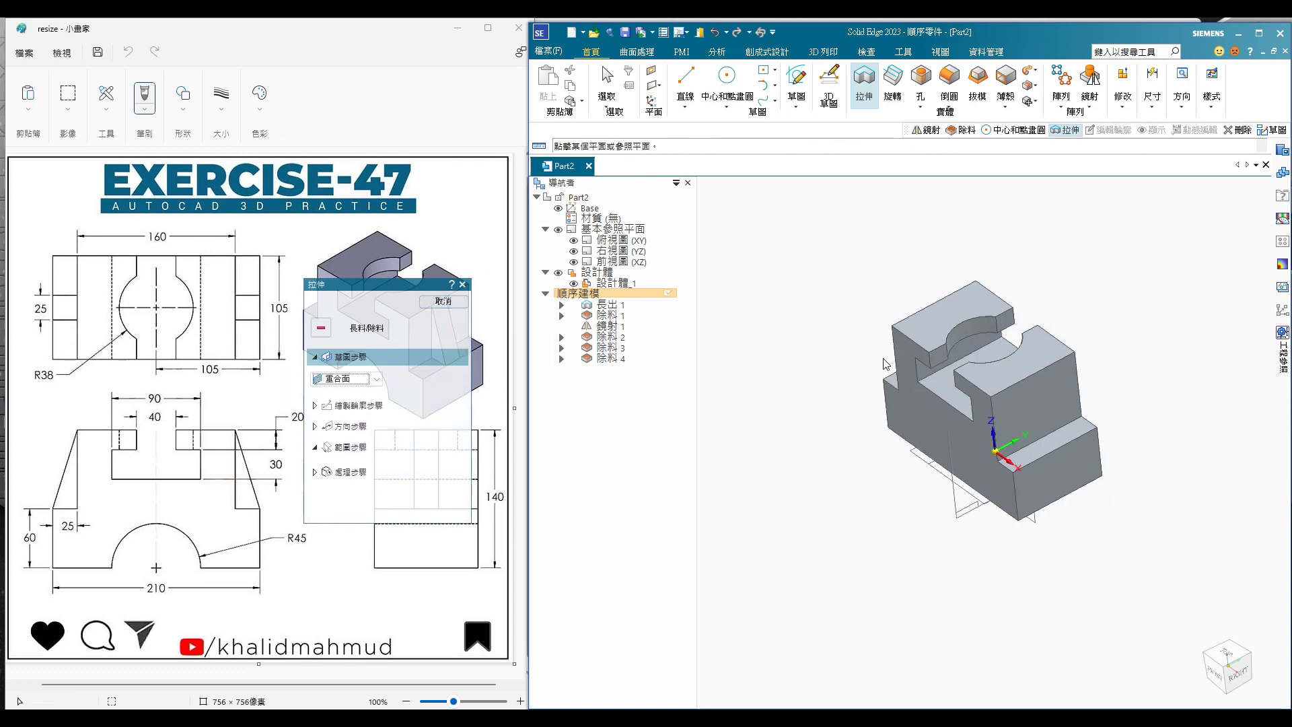
click(1258, 32)
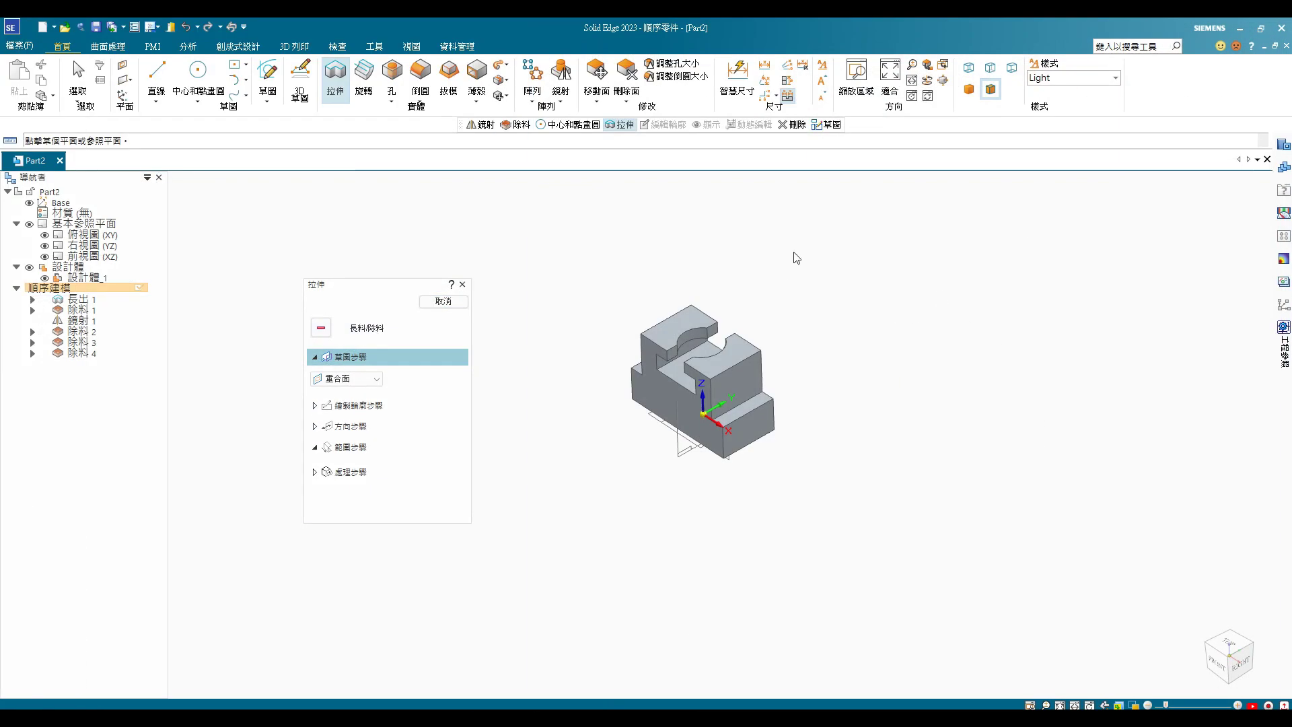
- Cancel the newly started cut and close the sweep/loft feature list unused
click(450, 304)
scroll(696, 390, up, 3)
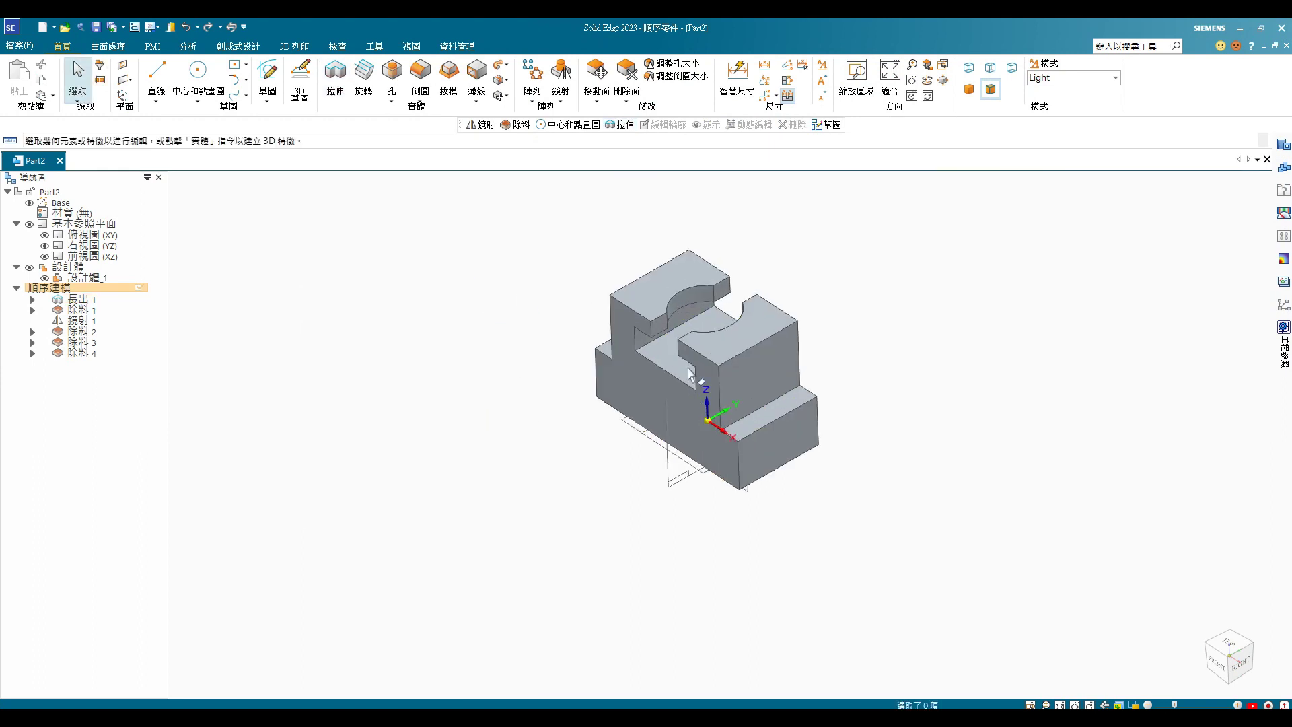
click(506, 67)
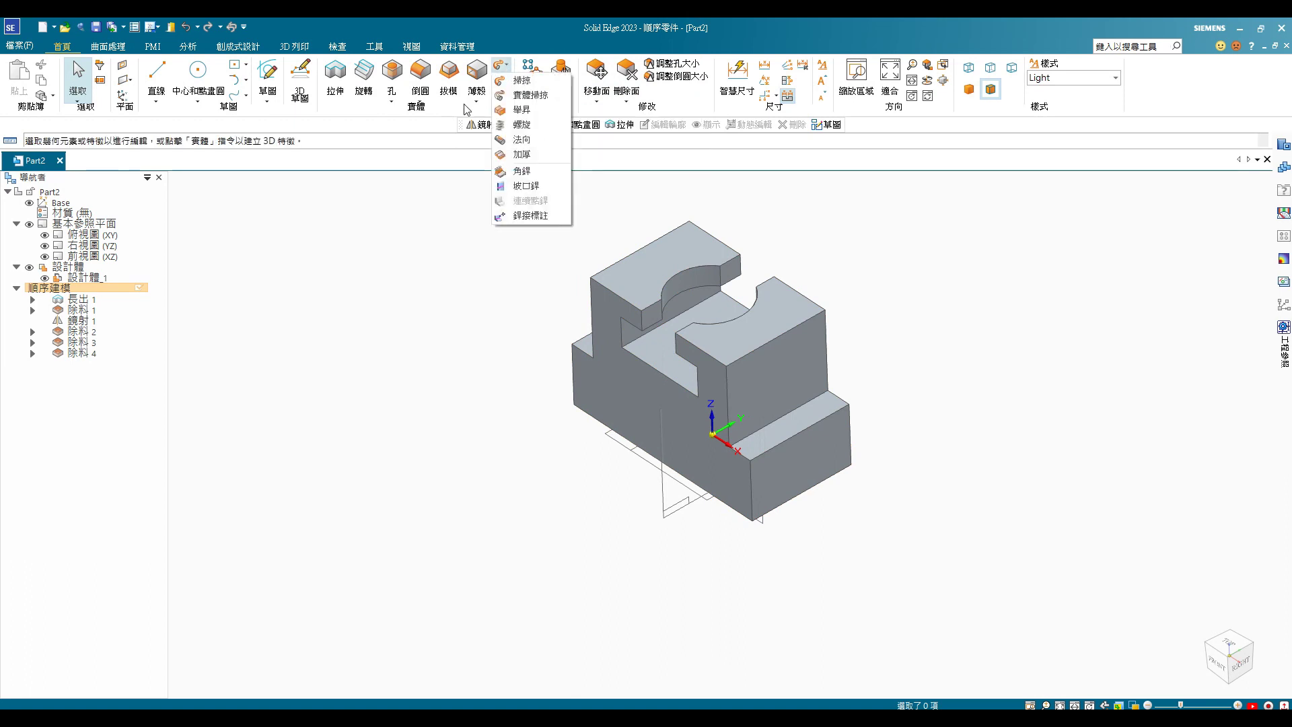
click(383, 139)
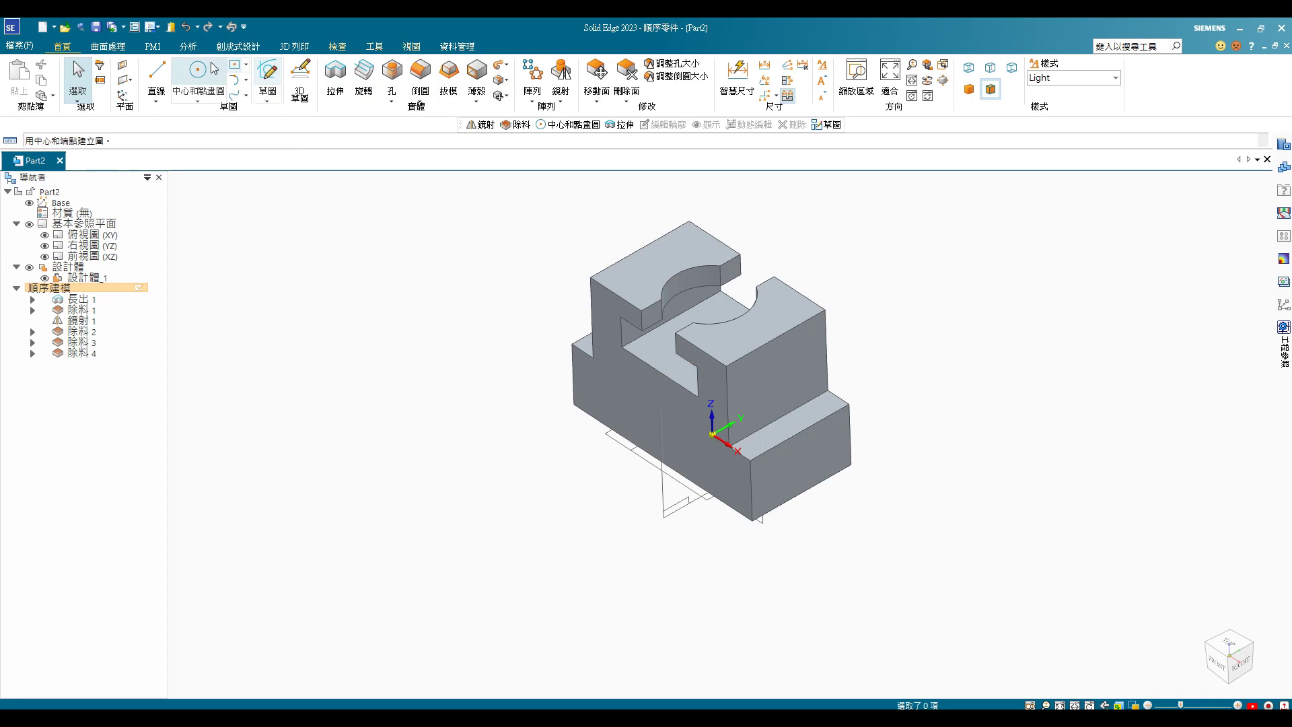
- Browse the Tools, Inspect and Analysis tabs, return to Home, and restore the window
click(375, 46)
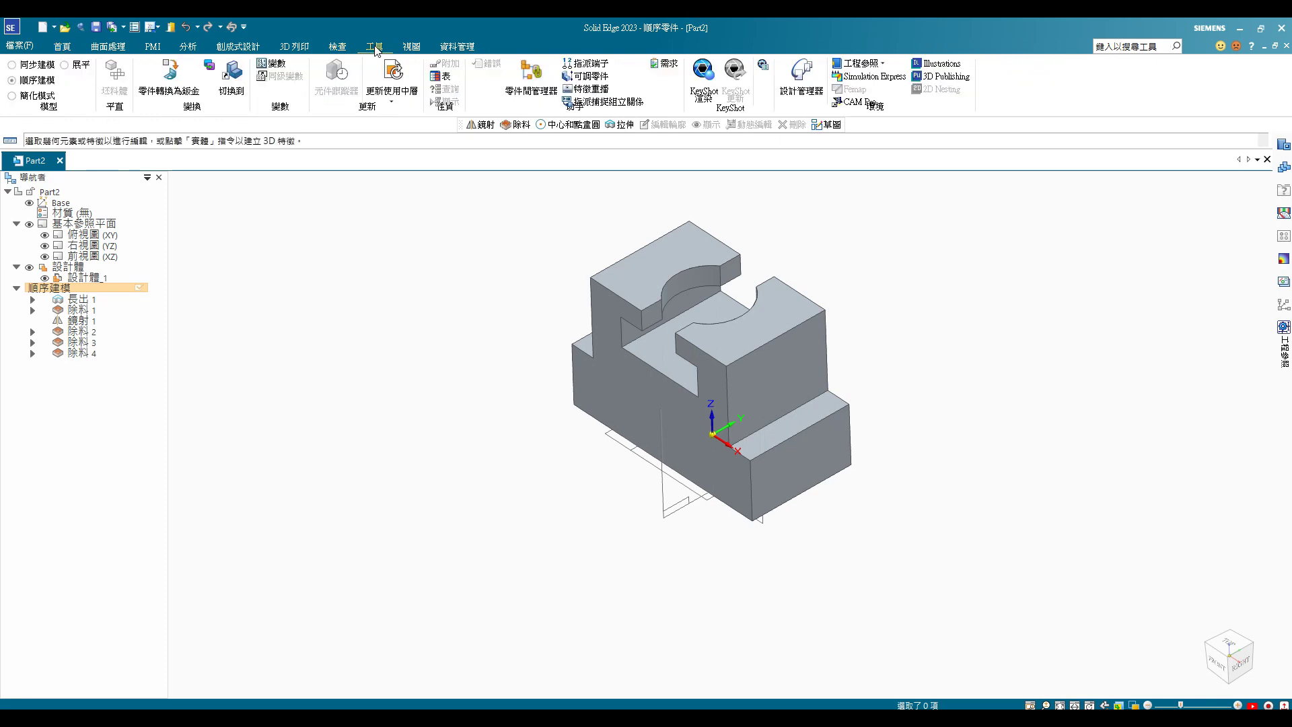
click(337, 47)
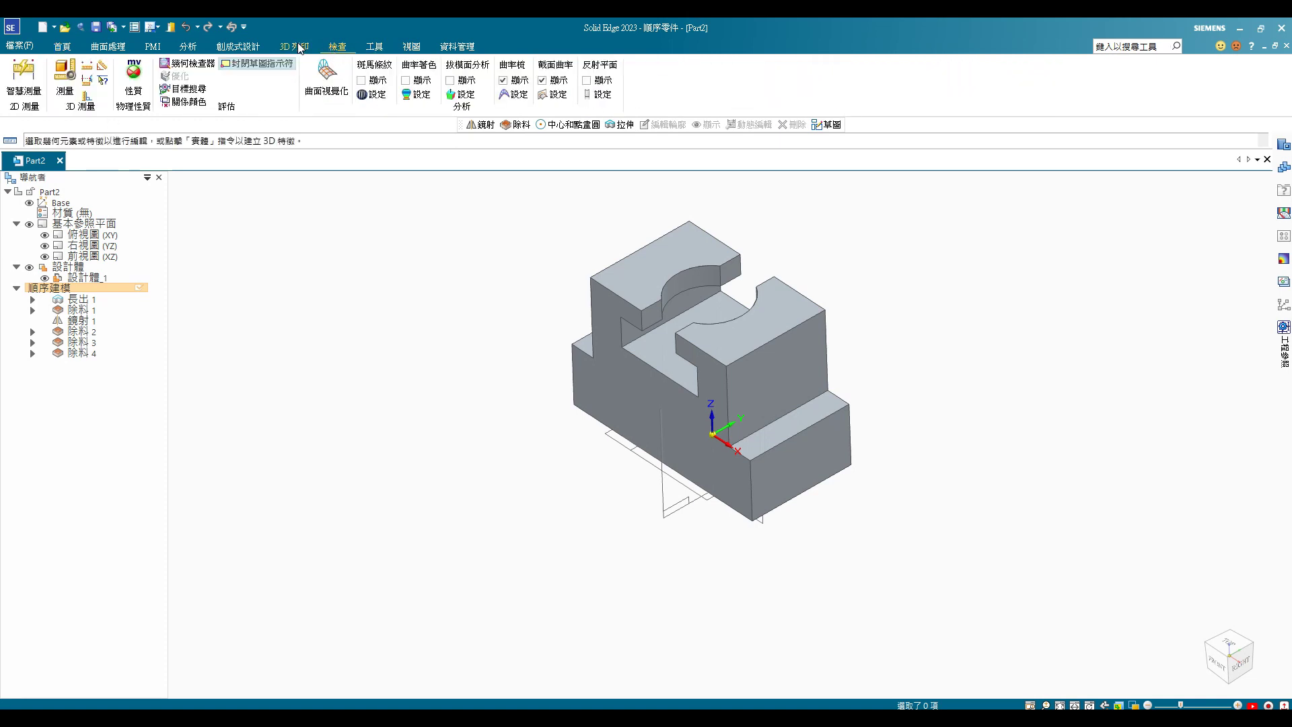
click(191, 48)
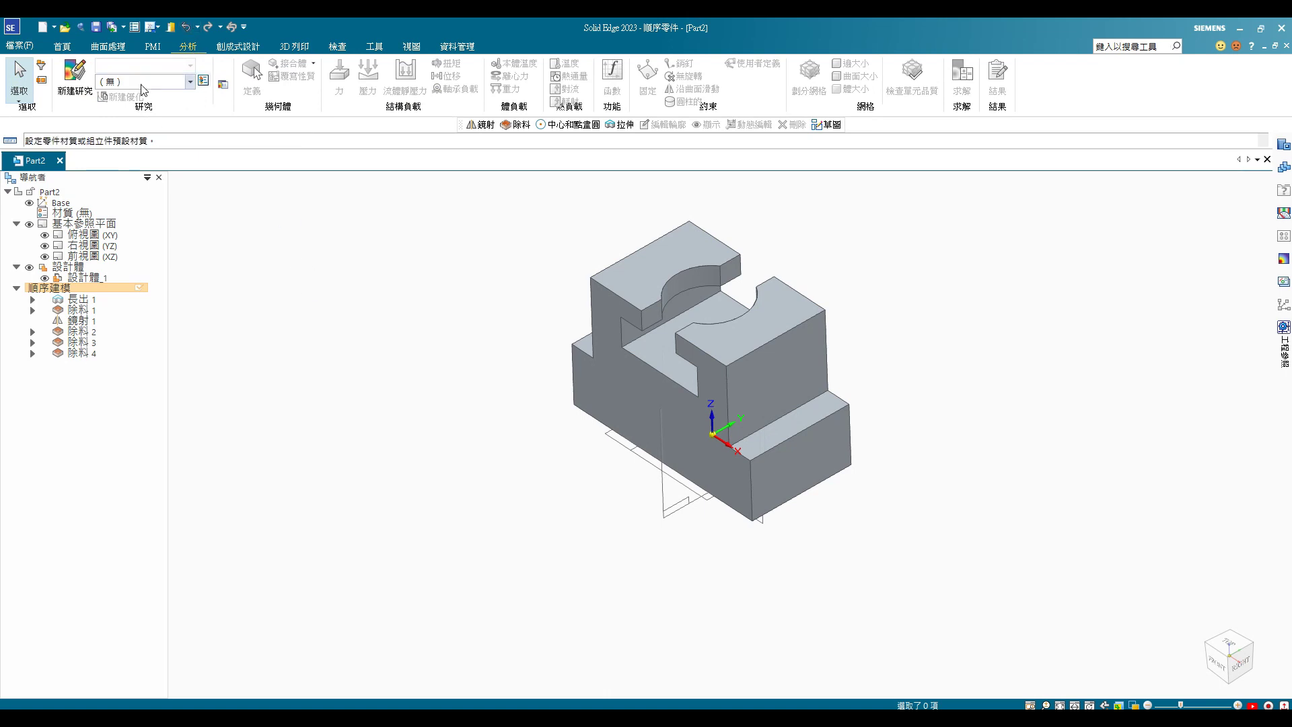
click(67, 48)
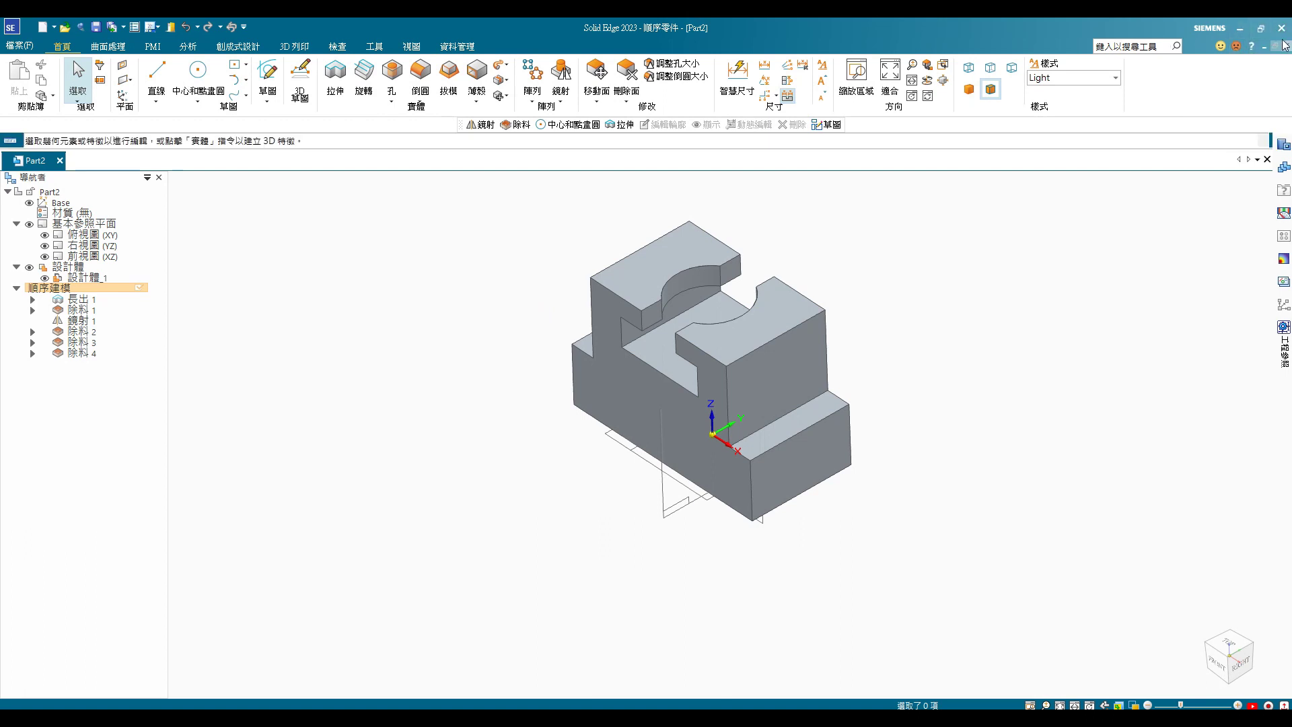
click(1260, 31)
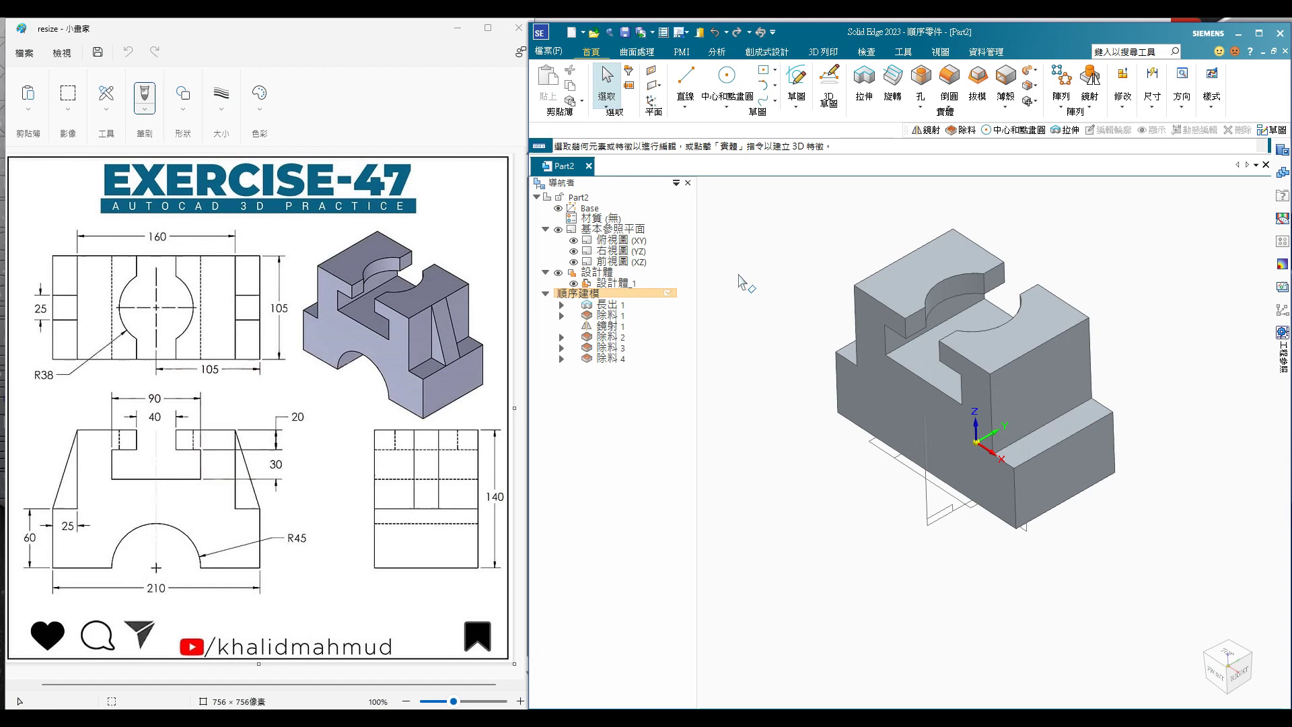
- Start a new extrusion sketched on the front plane, reviewing the offset and fillet options
click(864, 78)
middle_drag(730, 528, 828, 444)
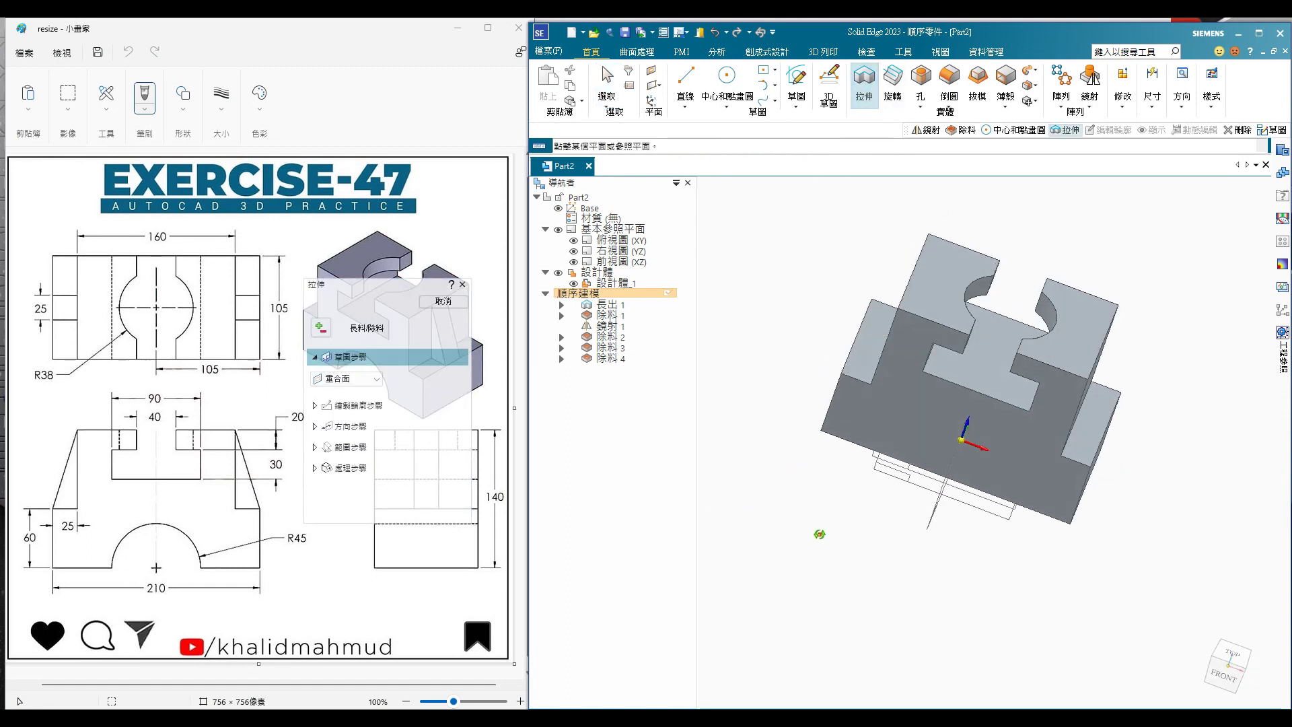
click(862, 488)
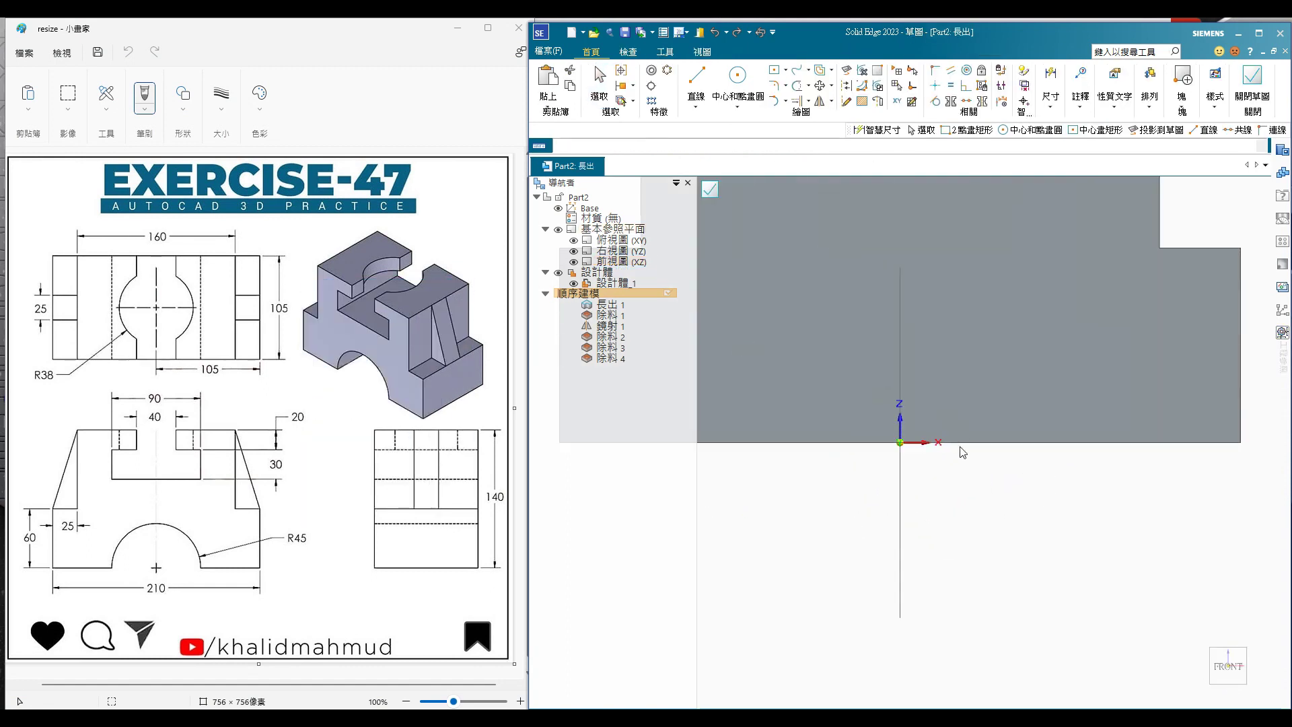
scroll(855, 262, up, 2)
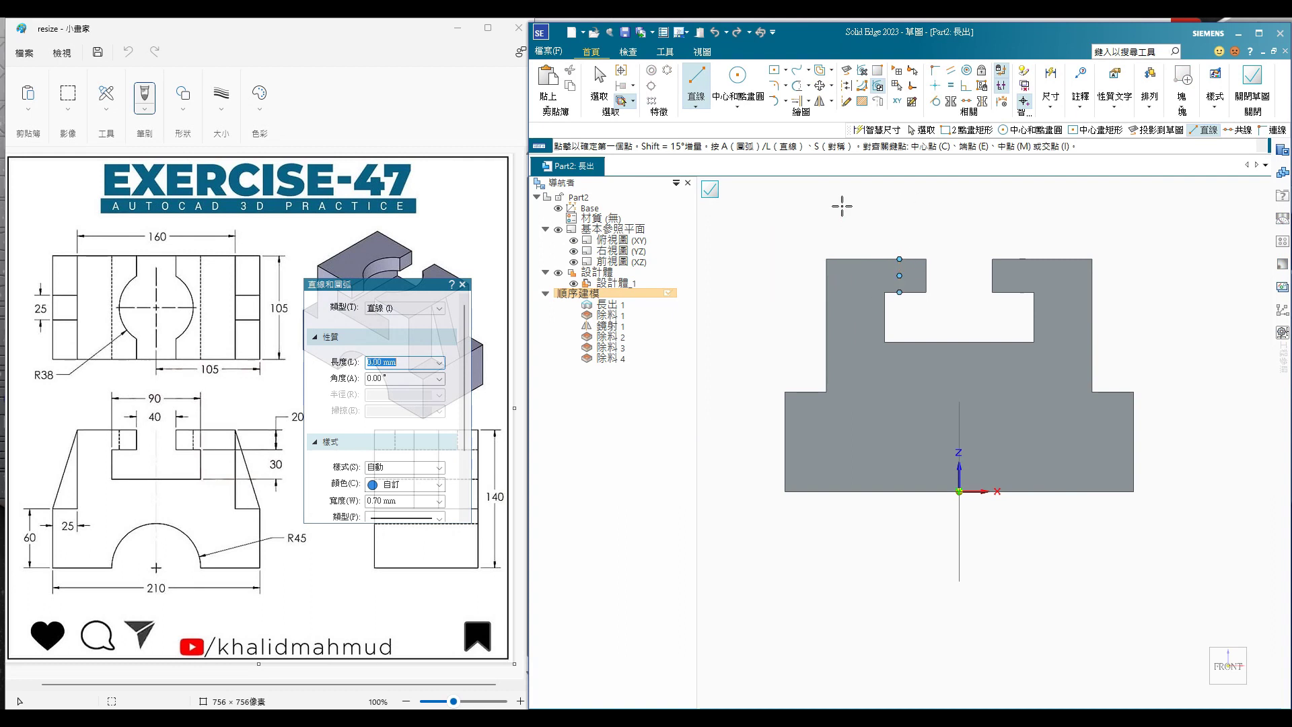
click(833, 71)
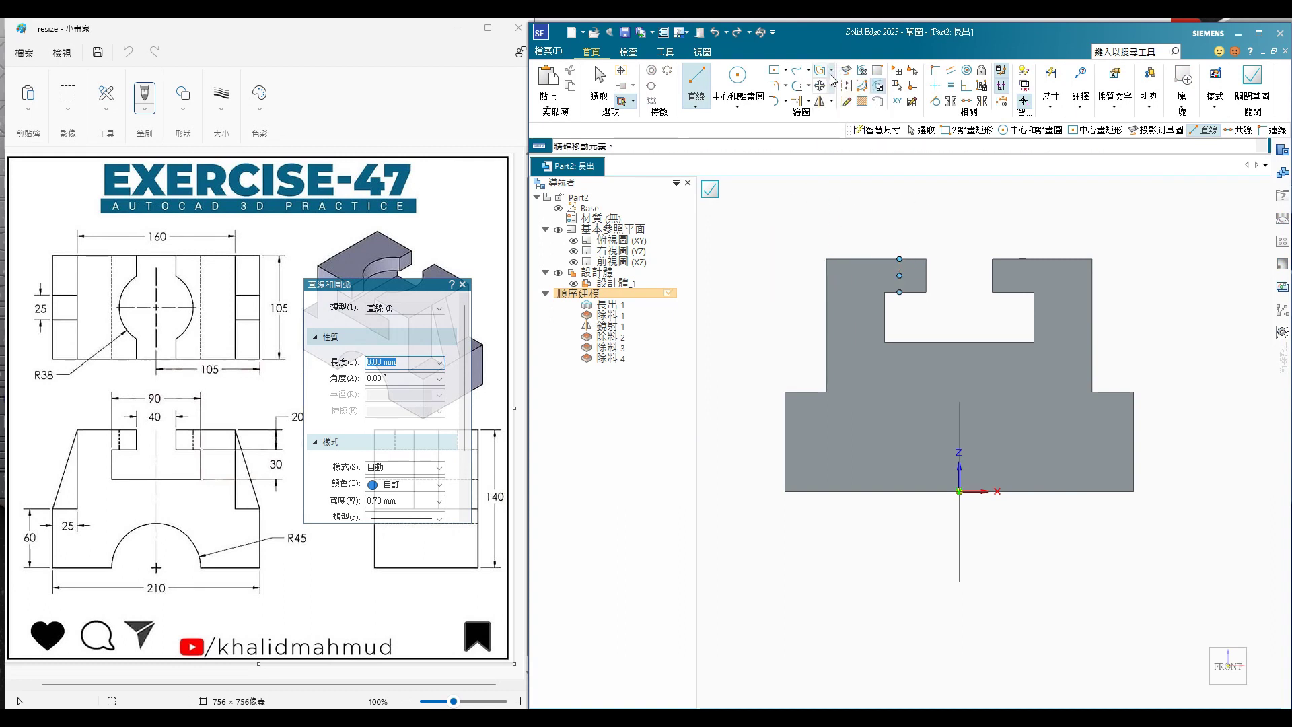
click(786, 85)
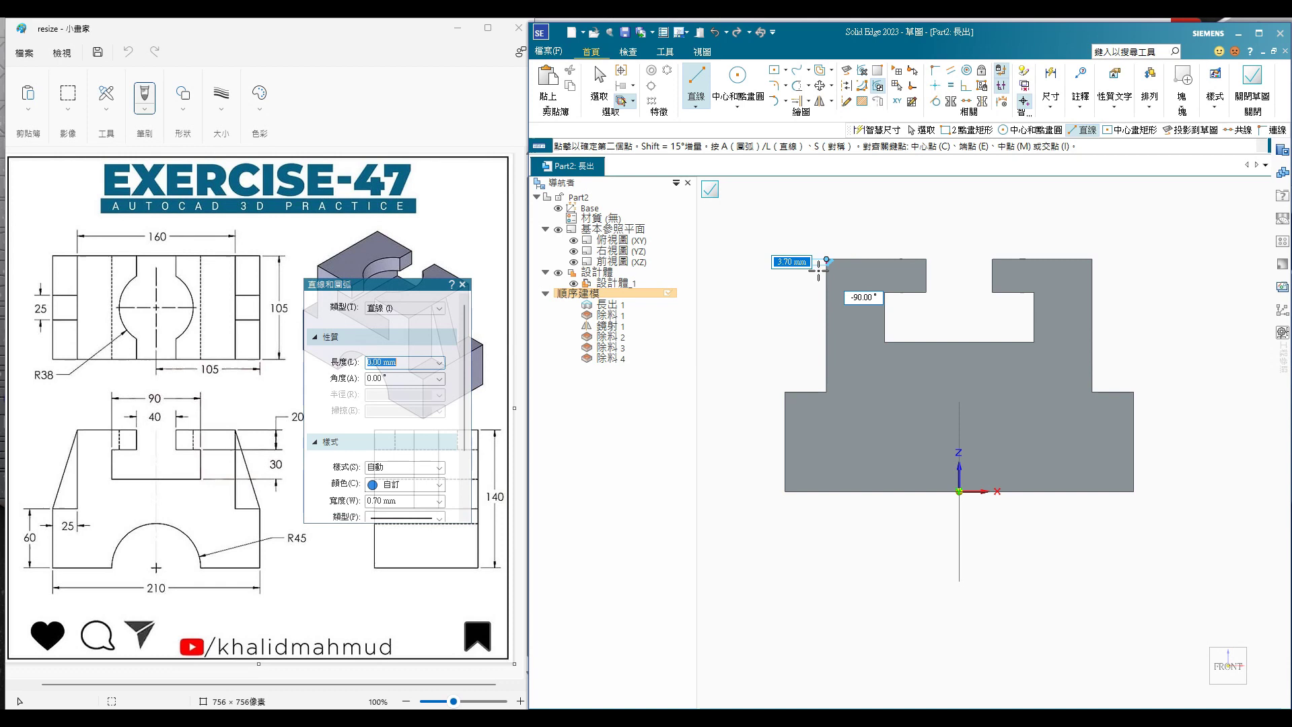
- Draw a three-line triangle at the block's upper-left corner
click(785, 396)
click(827, 392)
click(827, 260)
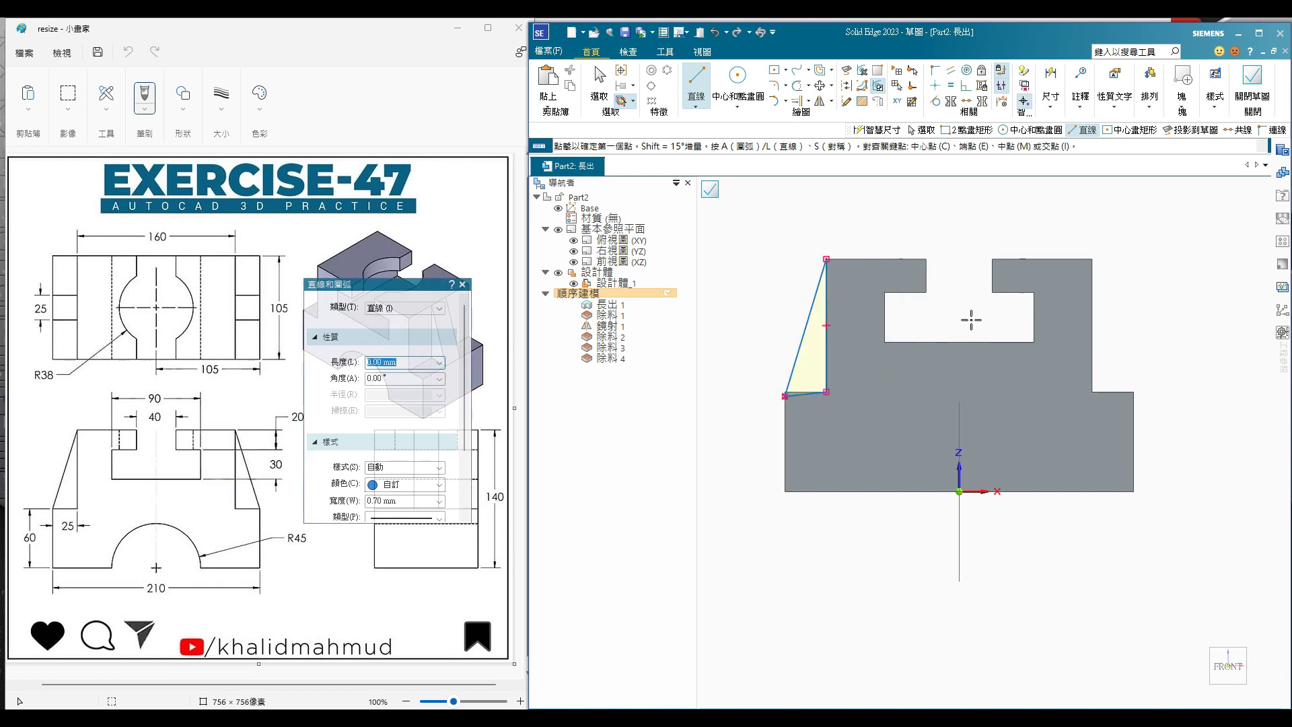
key(Escape)
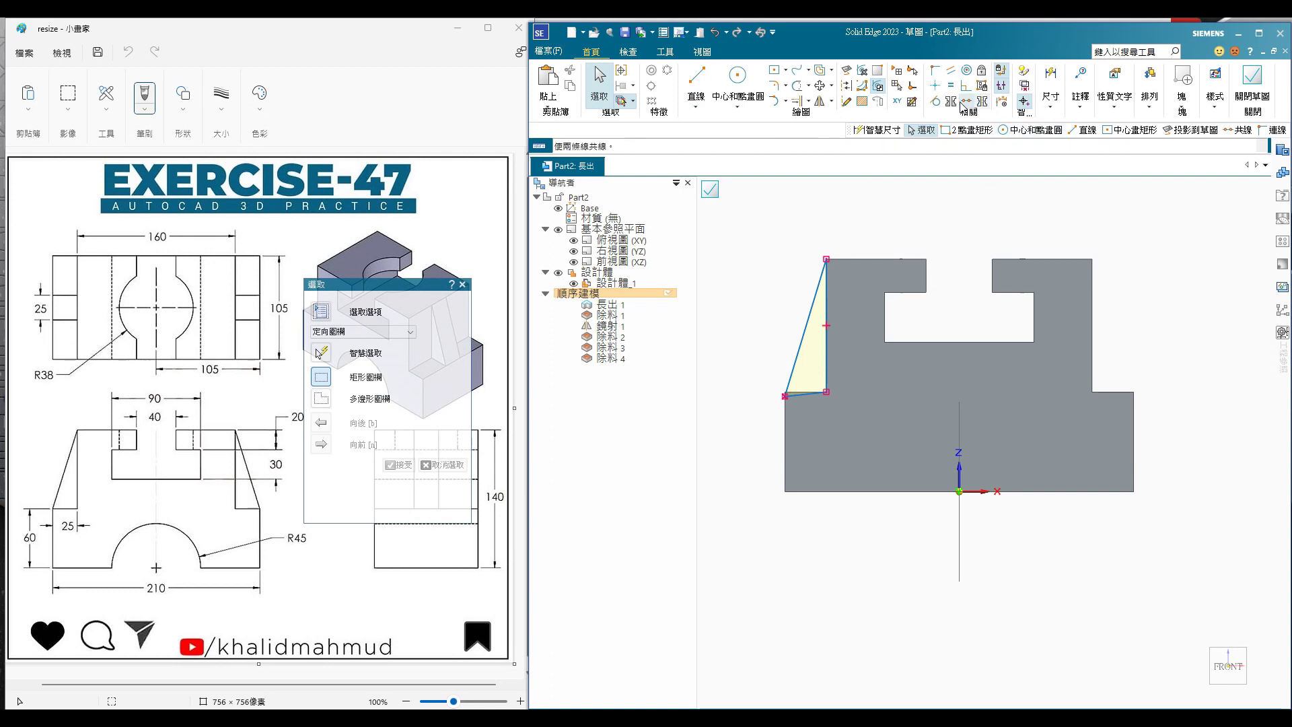
- Make the triangle's lower line collinear with the block's horizontal edge
click(967, 101)
scroll(799, 400, up, 5)
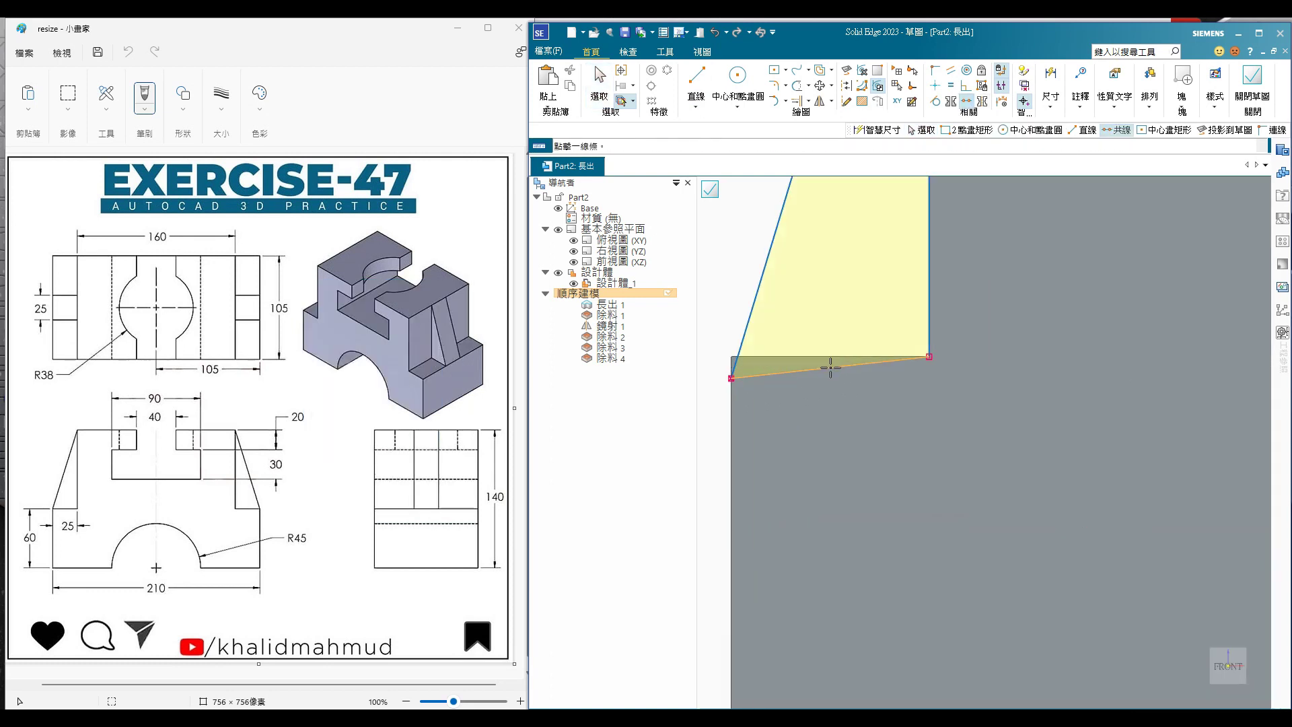
click(731, 379)
click(762, 358)
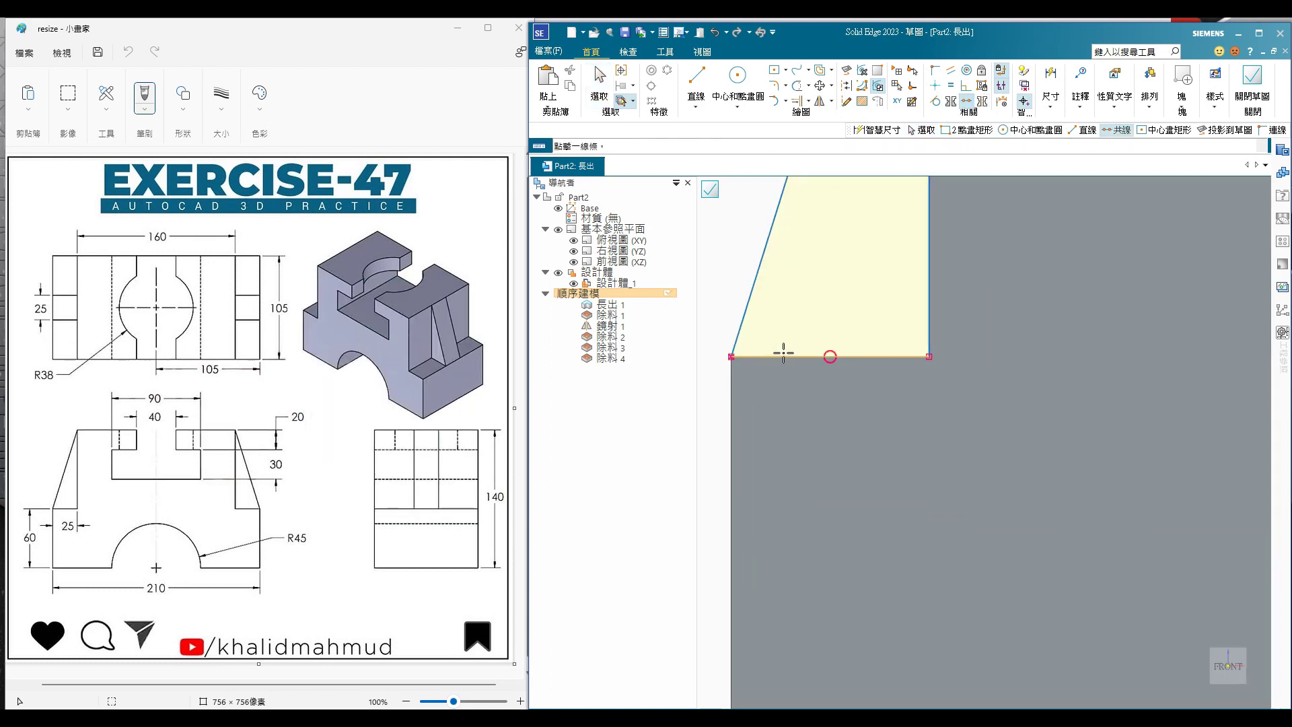
scroll(900, 252, down, 2)
scroll(897, 229, down, 3)
scroll(897, 228, up, 4)
scroll(980, 249, down, 2)
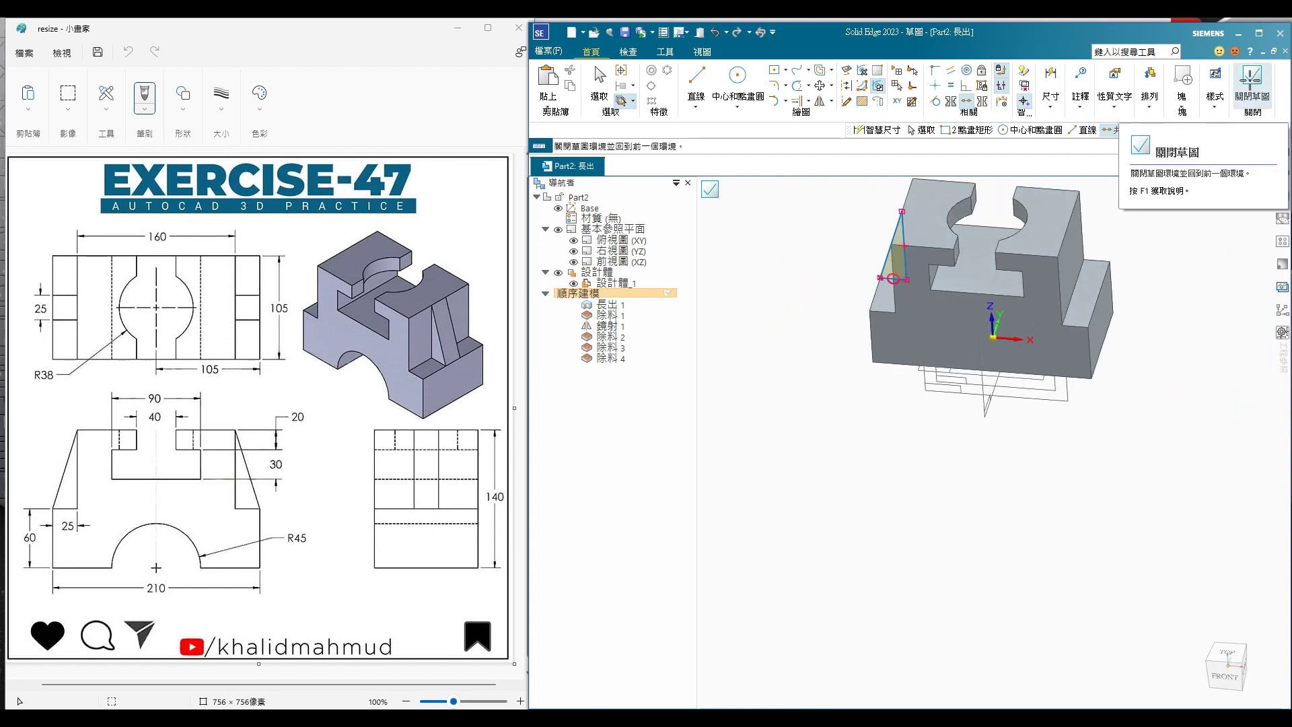
- Extrude the triangular profile 20 mm deep as the rib 長出 4
click(711, 192)
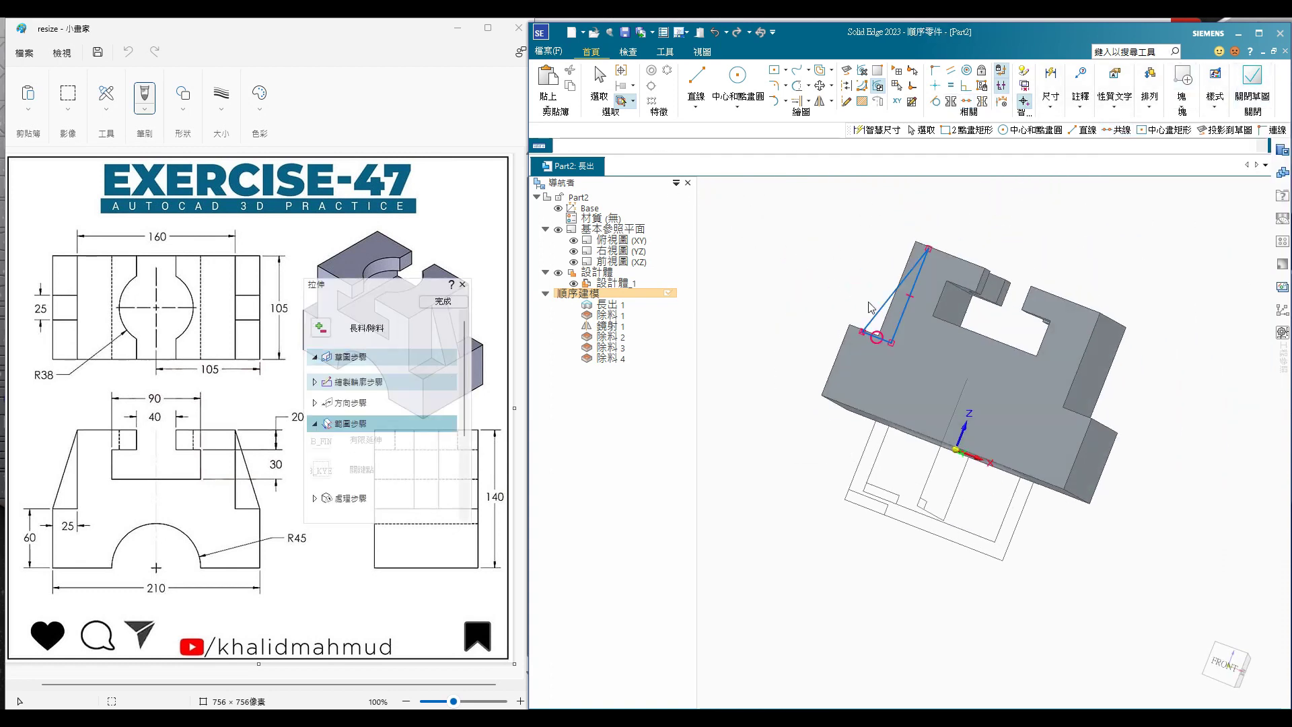
click(813, 253)
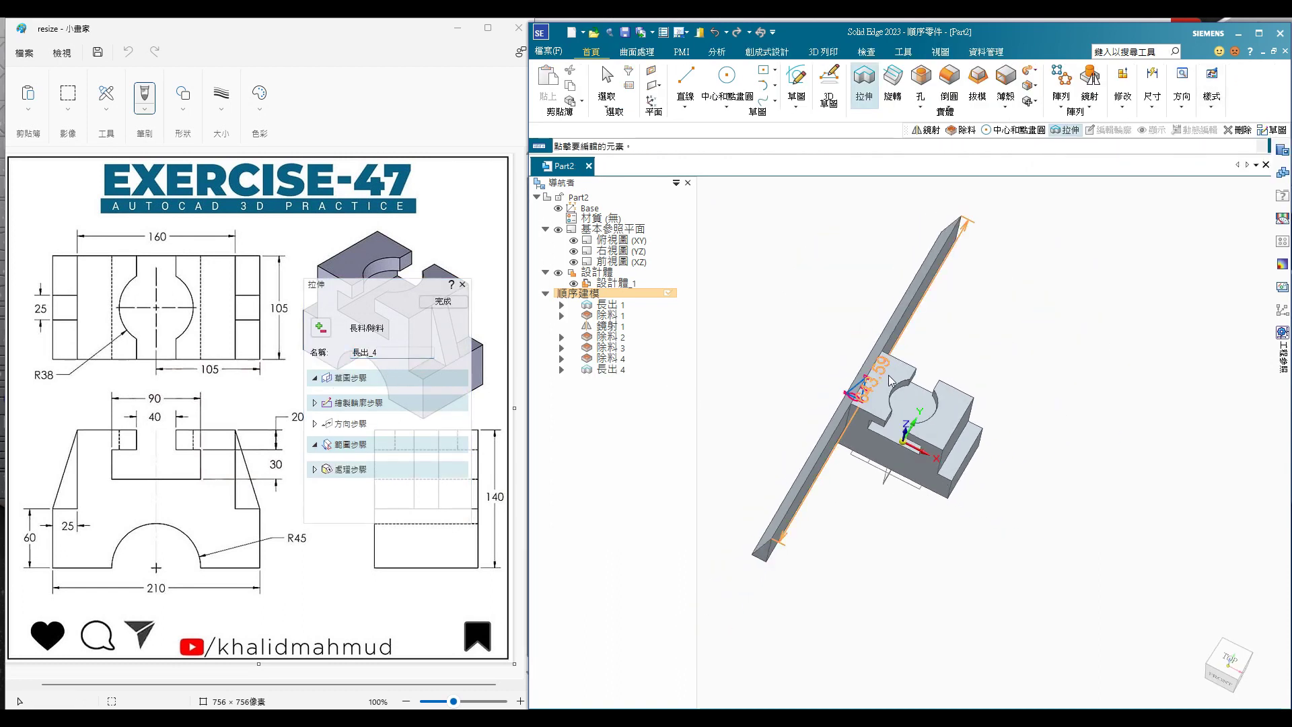
click(886, 369)
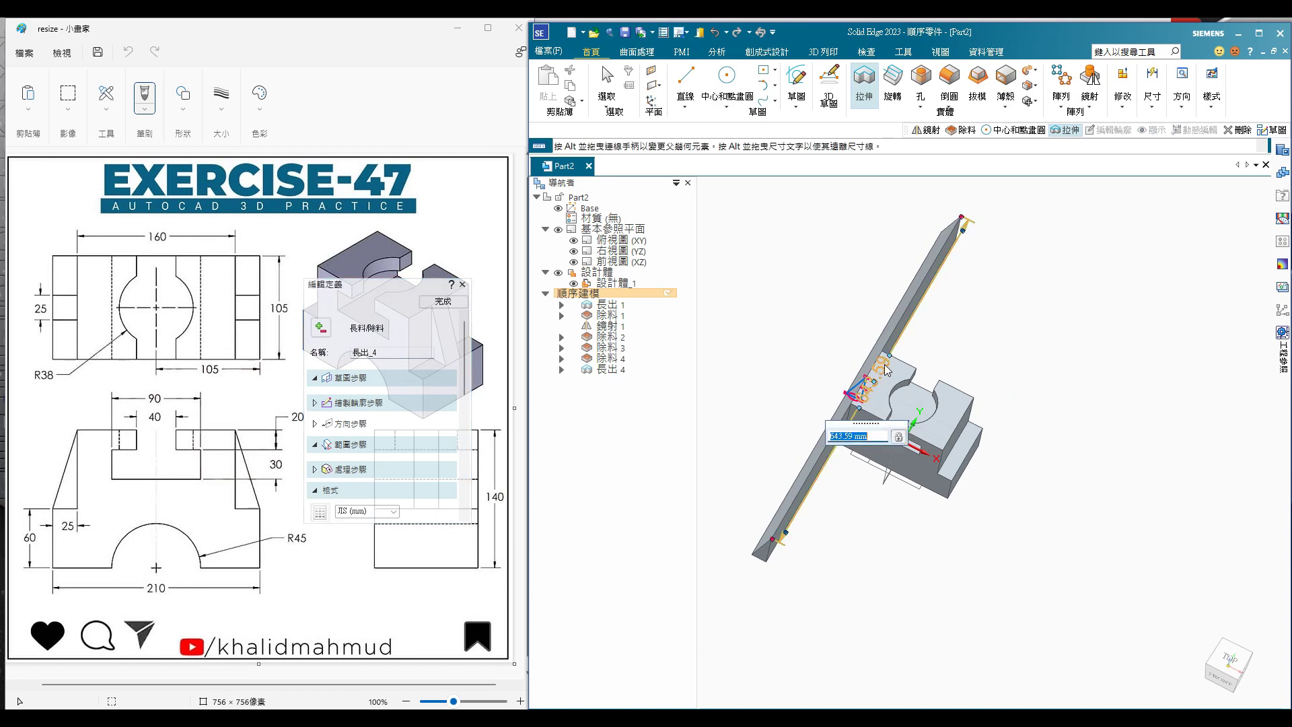
text(20)
key(Return)
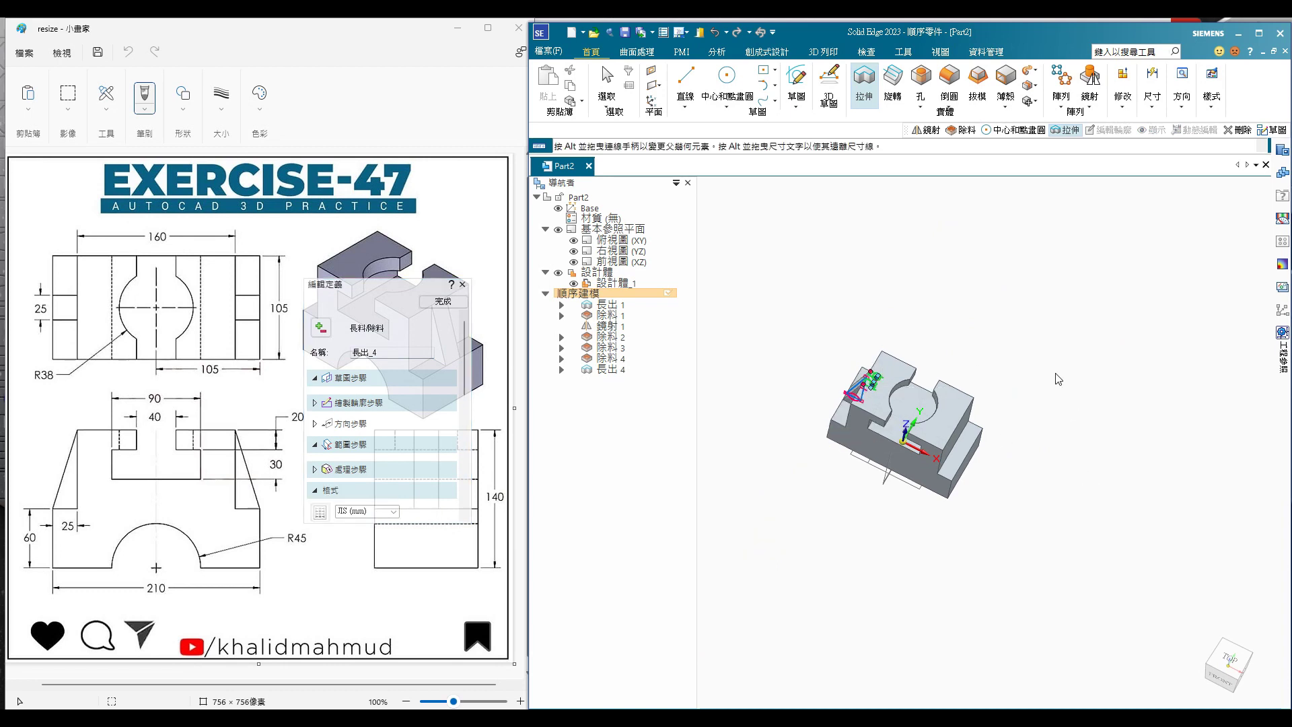
click(443, 301)
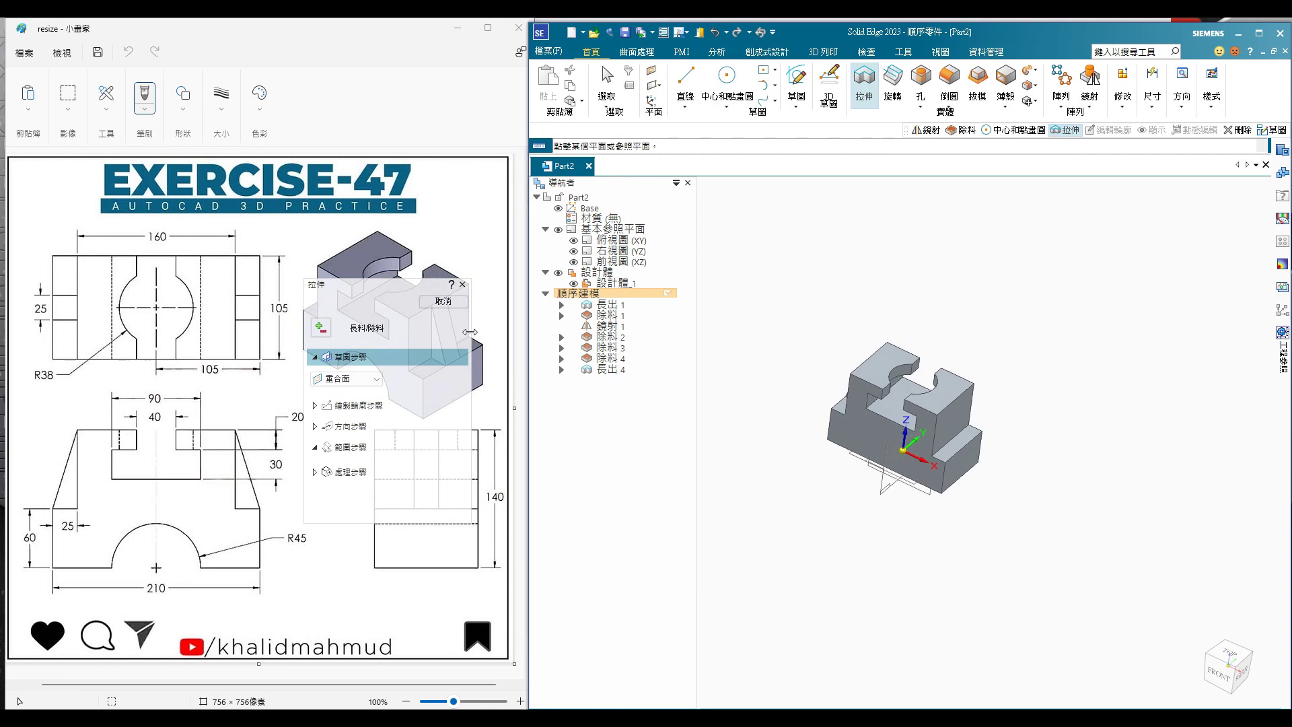
- Mirror the rib 長出 4 across the middle plane
click(1090, 99)
click(598, 369)
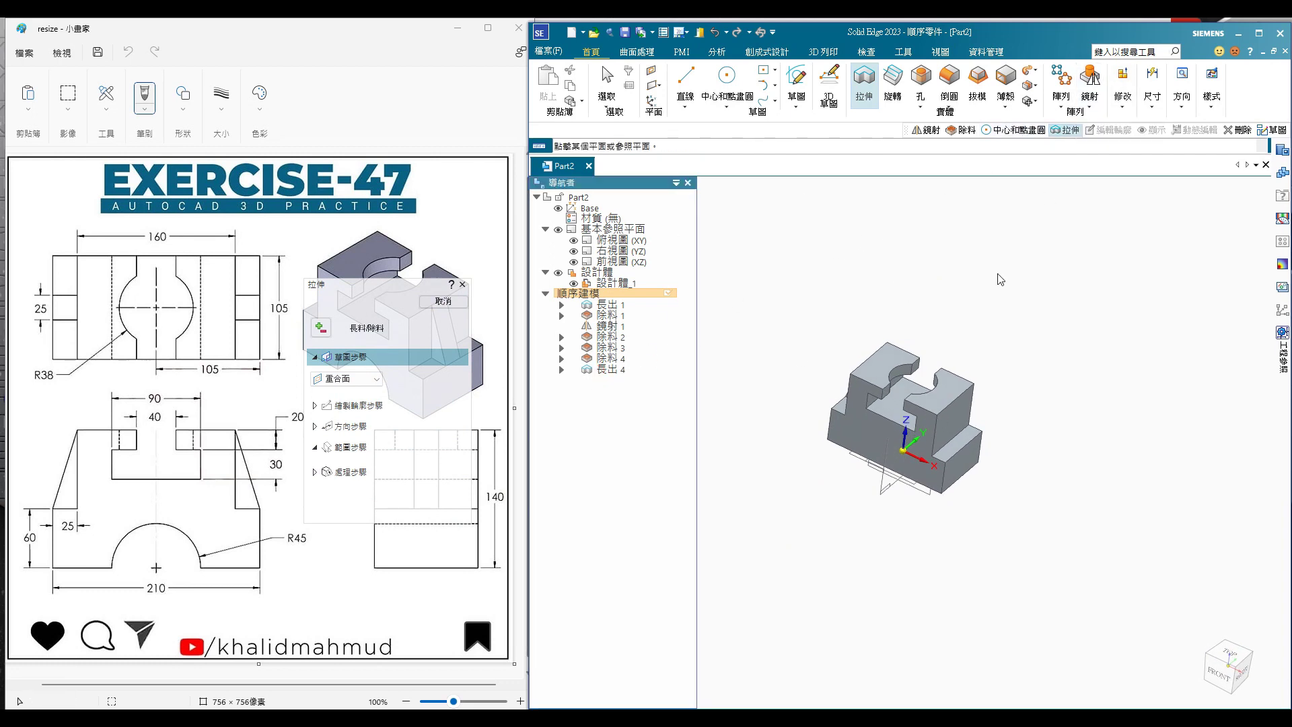
click(444, 301)
middle_drag(1048, 252, 819, 404)
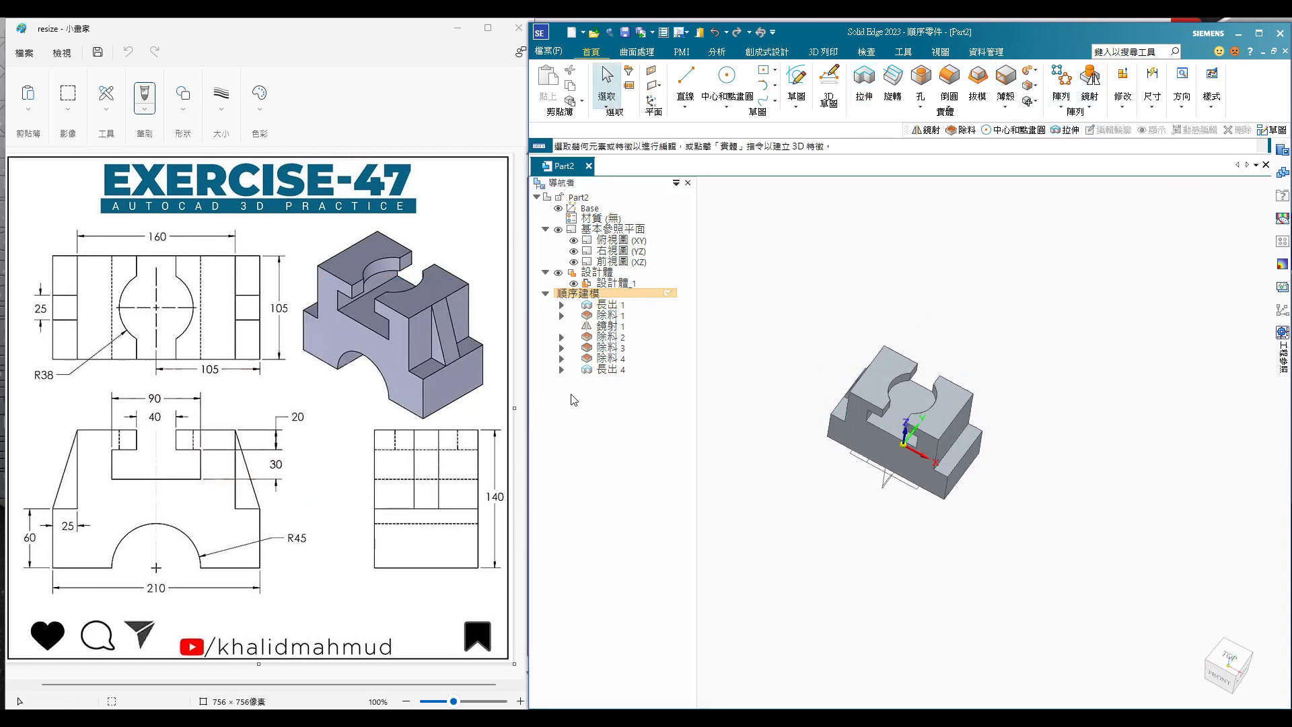
click(603, 372)
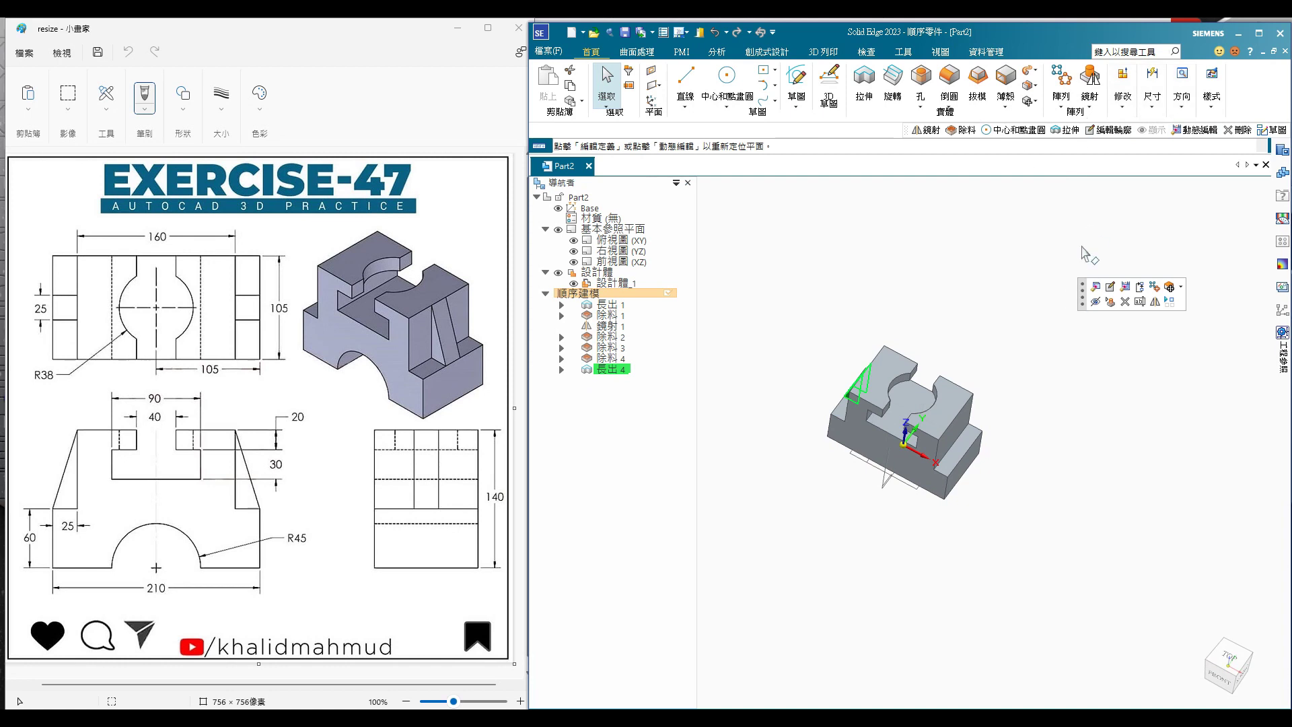
click(1094, 82)
click(884, 485)
key(Escape)
- Hide the base reference planes and begin saving the part with Ctrl+S
scroll(830, 383, up, 3)
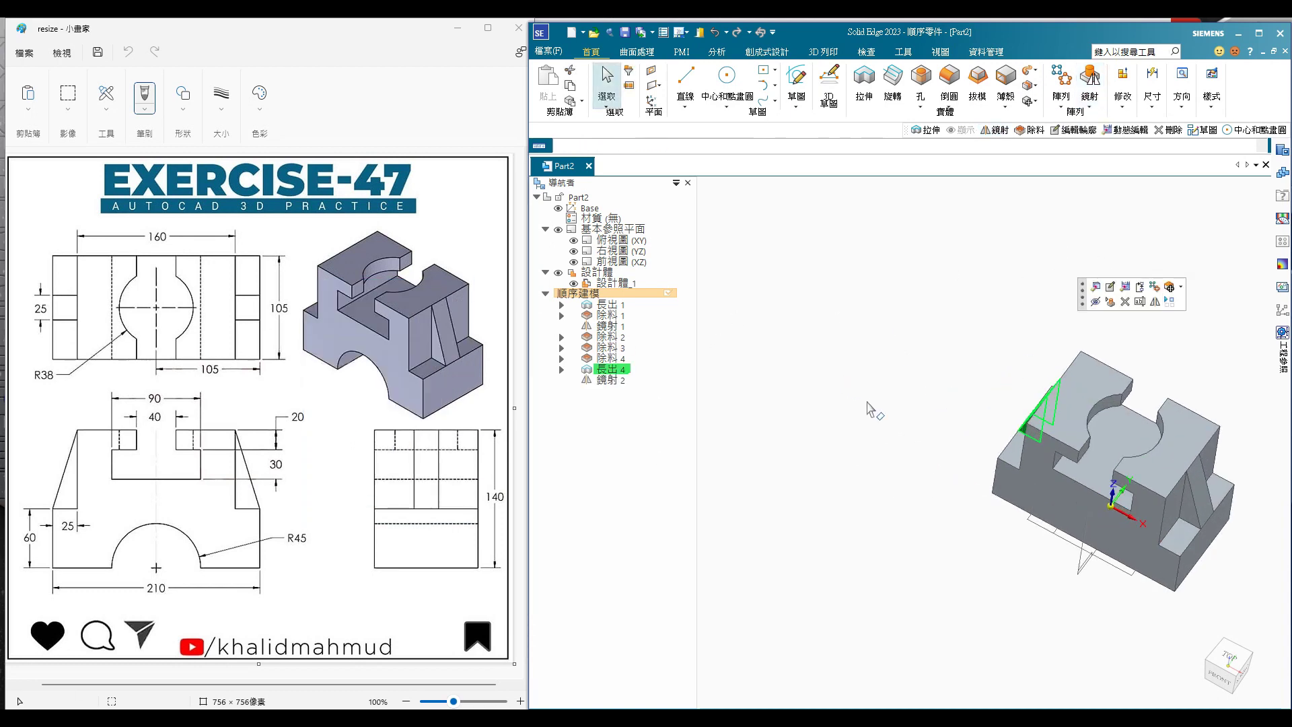
middle_drag(830, 383, 1205, 412)
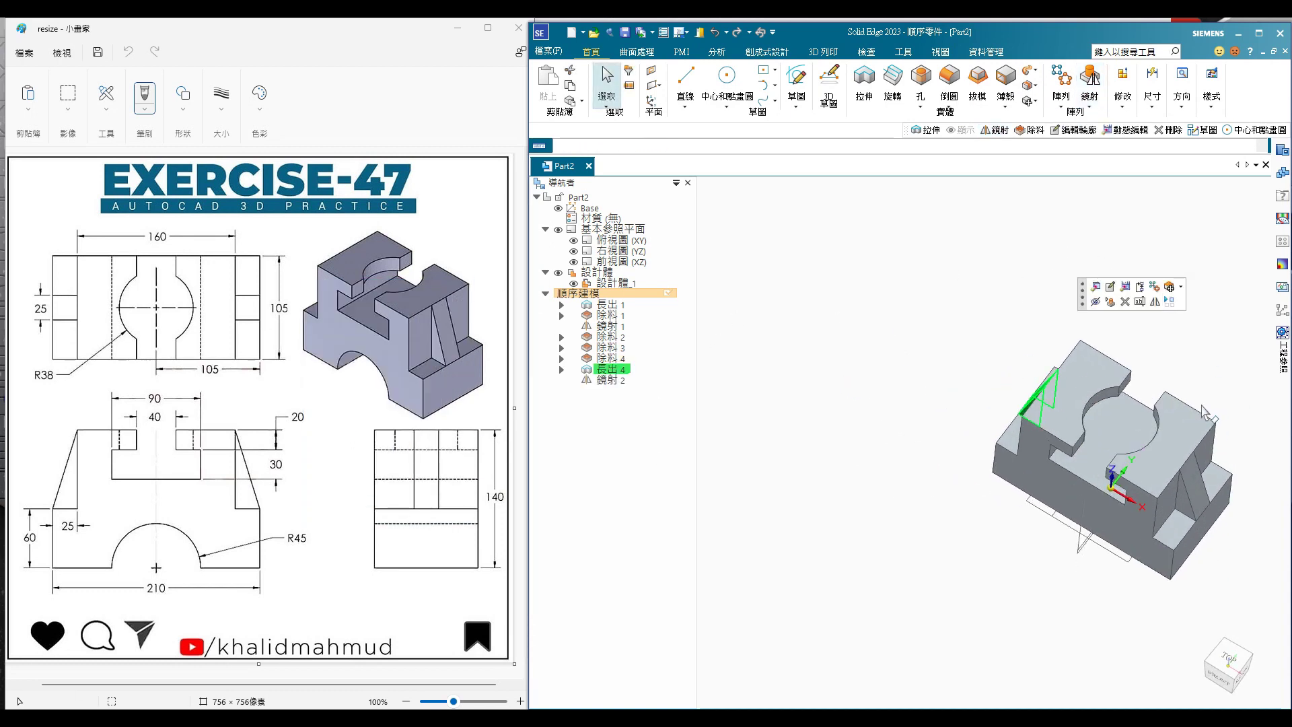
click(622, 242)
click(558, 231)
click(923, 481)
middle_drag(923, 482, 908, 412)
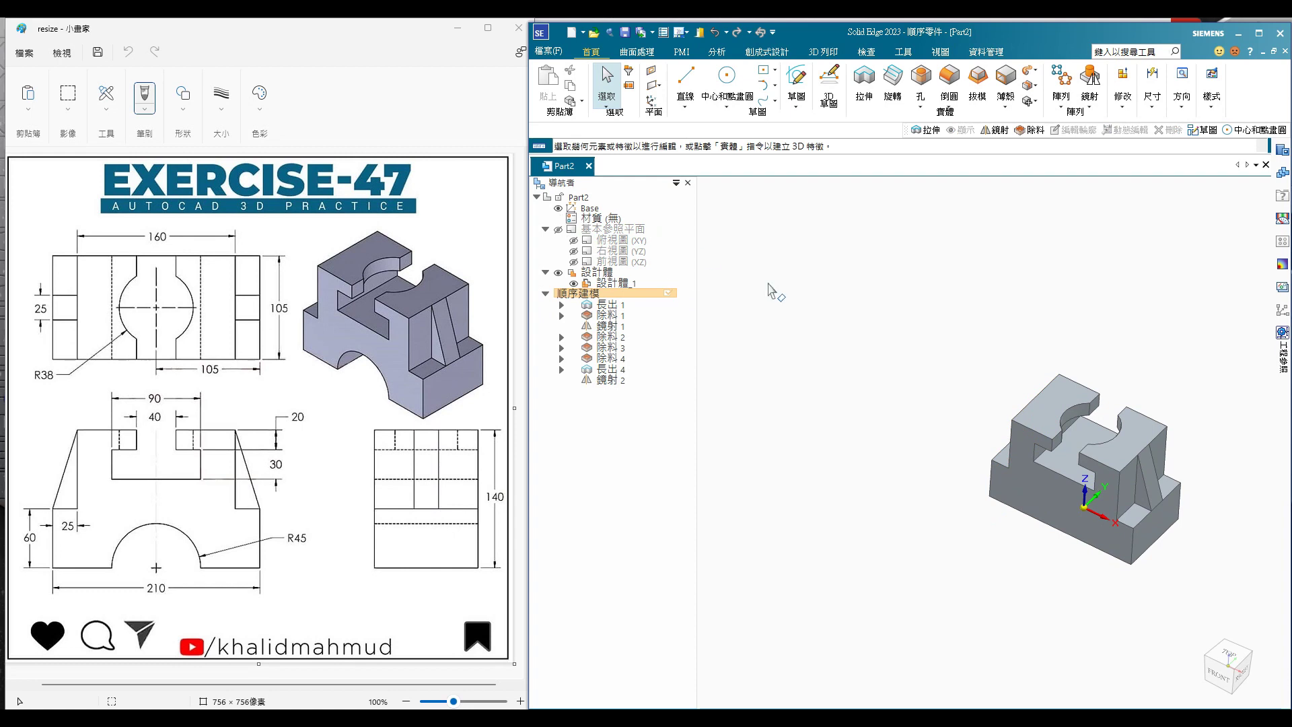
scroll(1074, 568, up, 3)
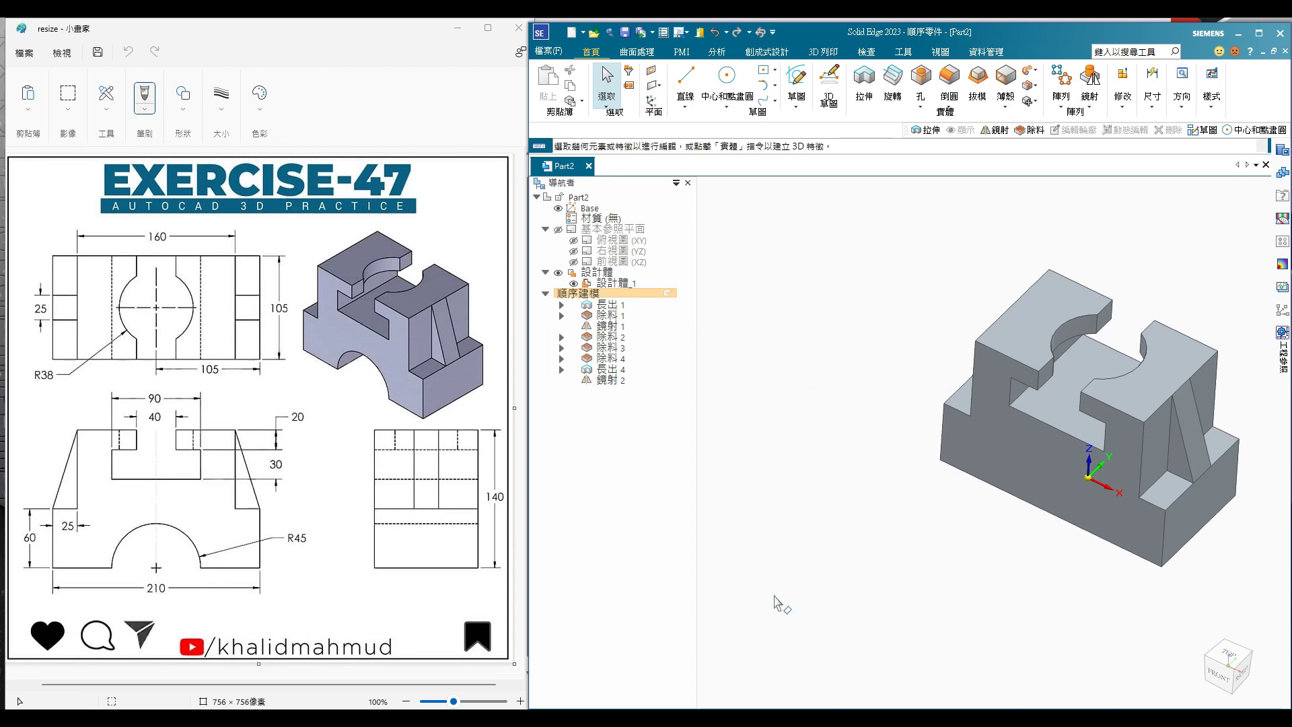
key(ctrl+s)
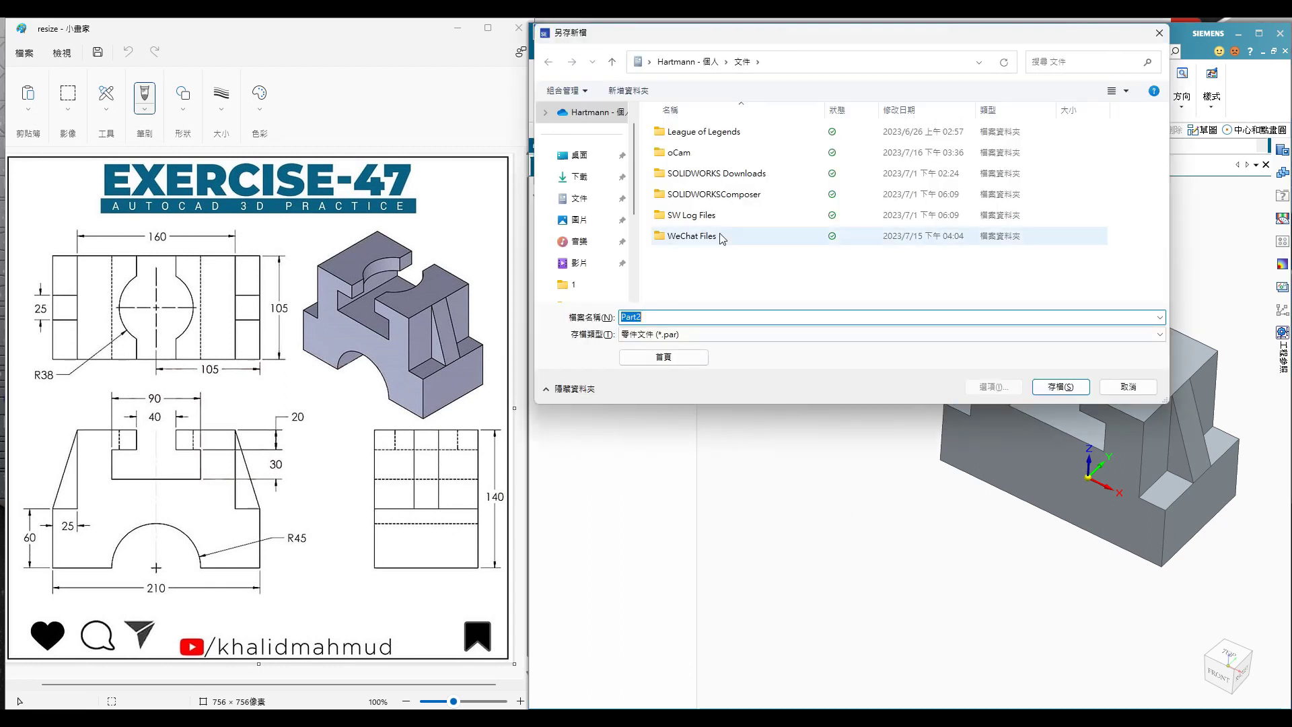
- Save the part as Part2.par in D:\...\2023-07-15\0716\solidedge, then view it isometrically
scroll(633, 272, down, 3)
click(592, 263)
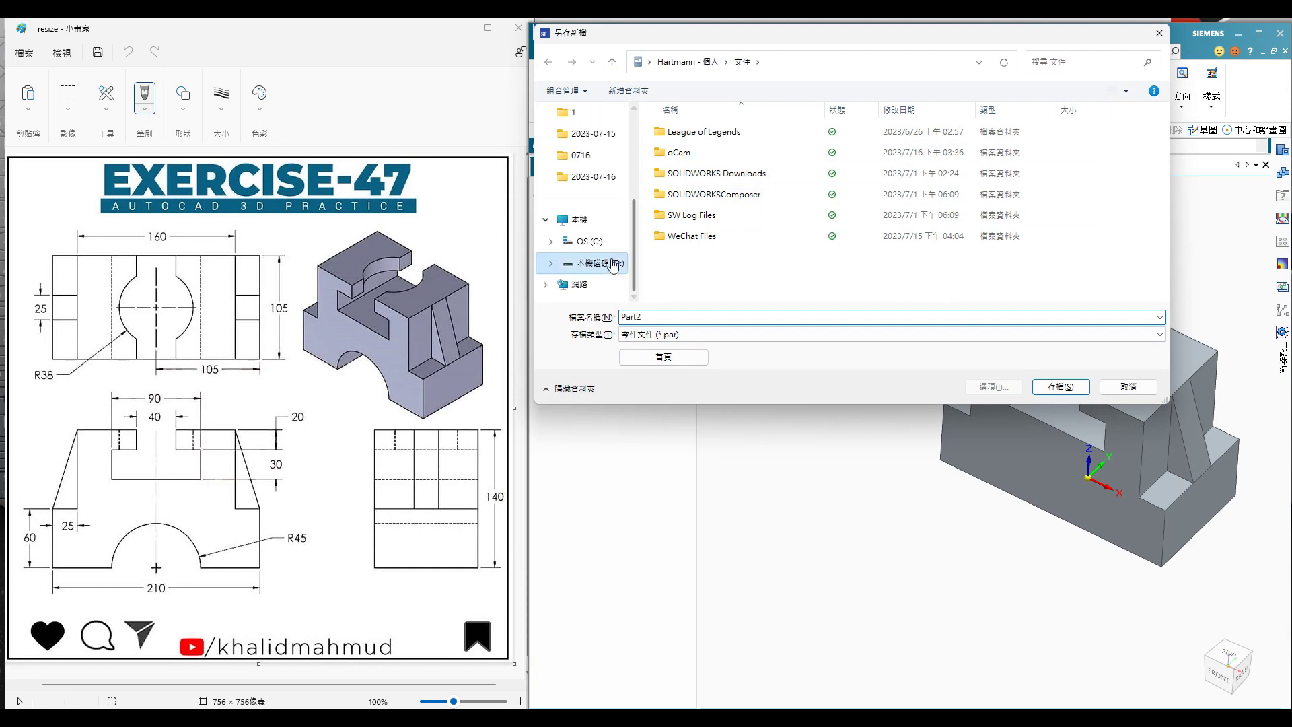
double_click(693, 133)
double_click(721, 155)
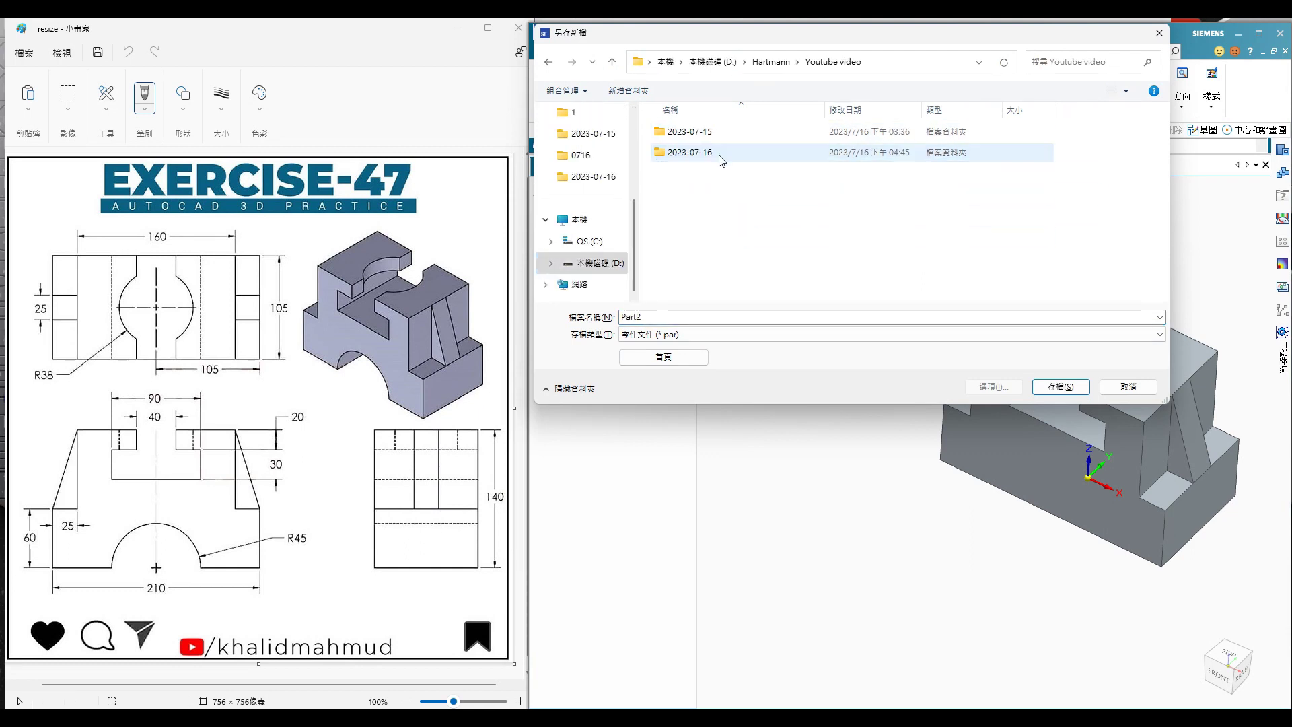
double_click(718, 136)
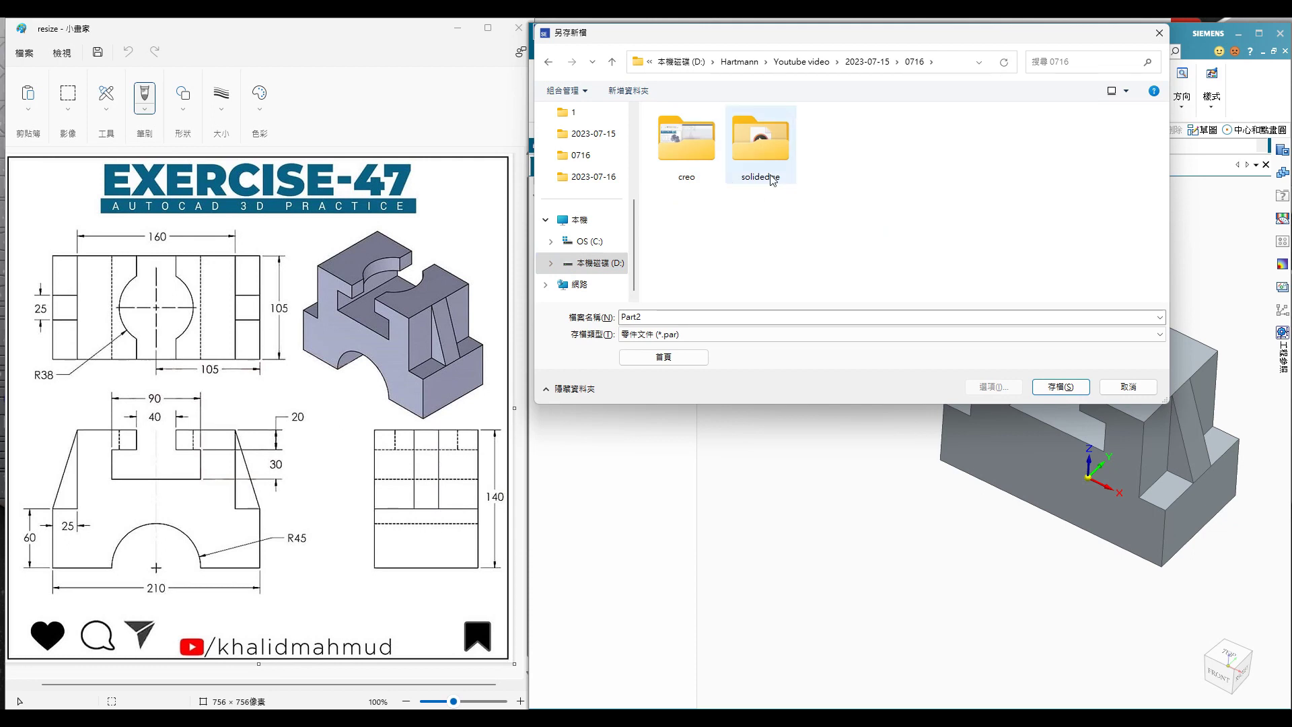
double_click(760, 155)
click(1055, 389)
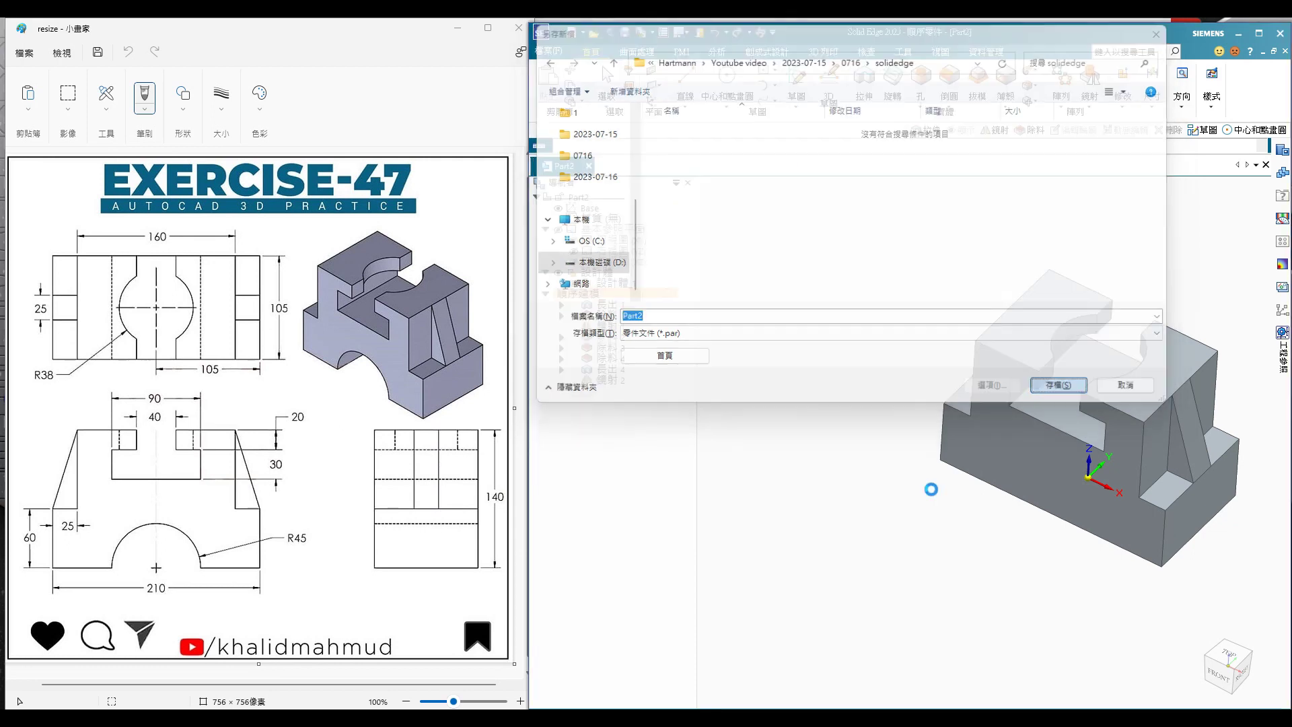
middle_drag(1055, 391, 1052, 294)
key(ctrl+i)
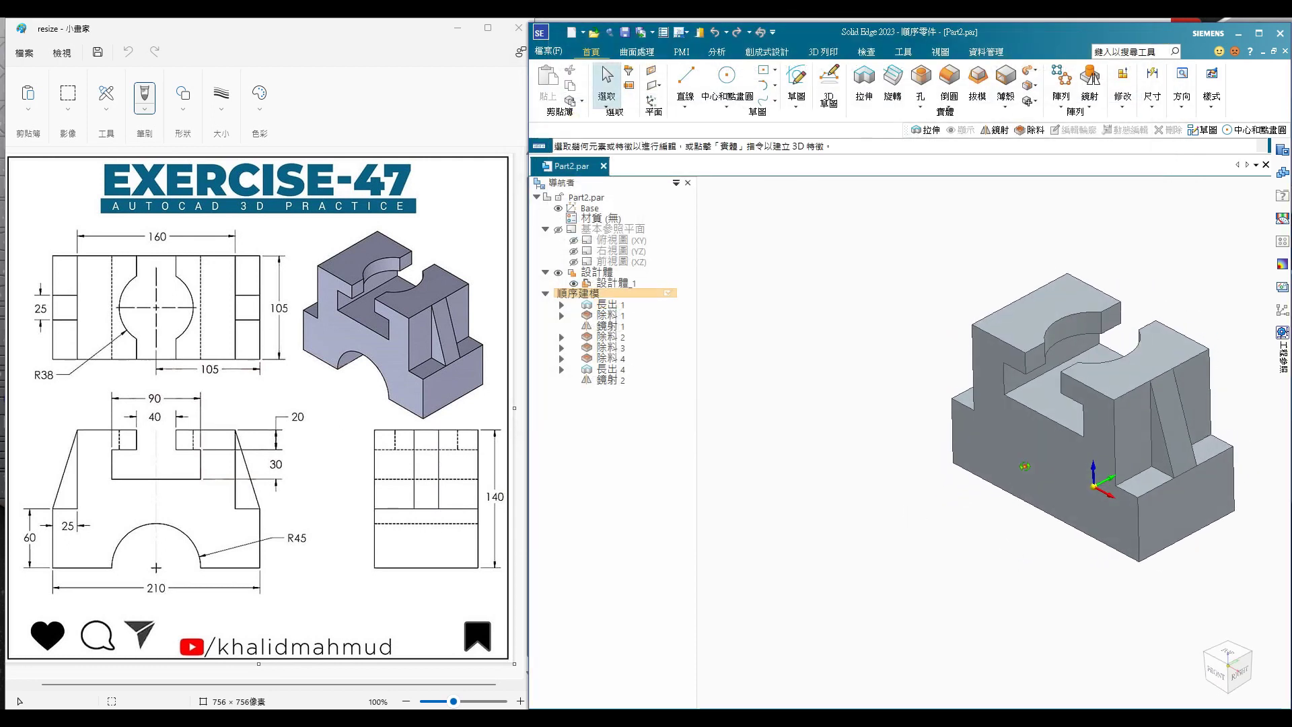
- Start a new extrude on the front (XZ) plane with a circle centred at the origin
click(613, 251)
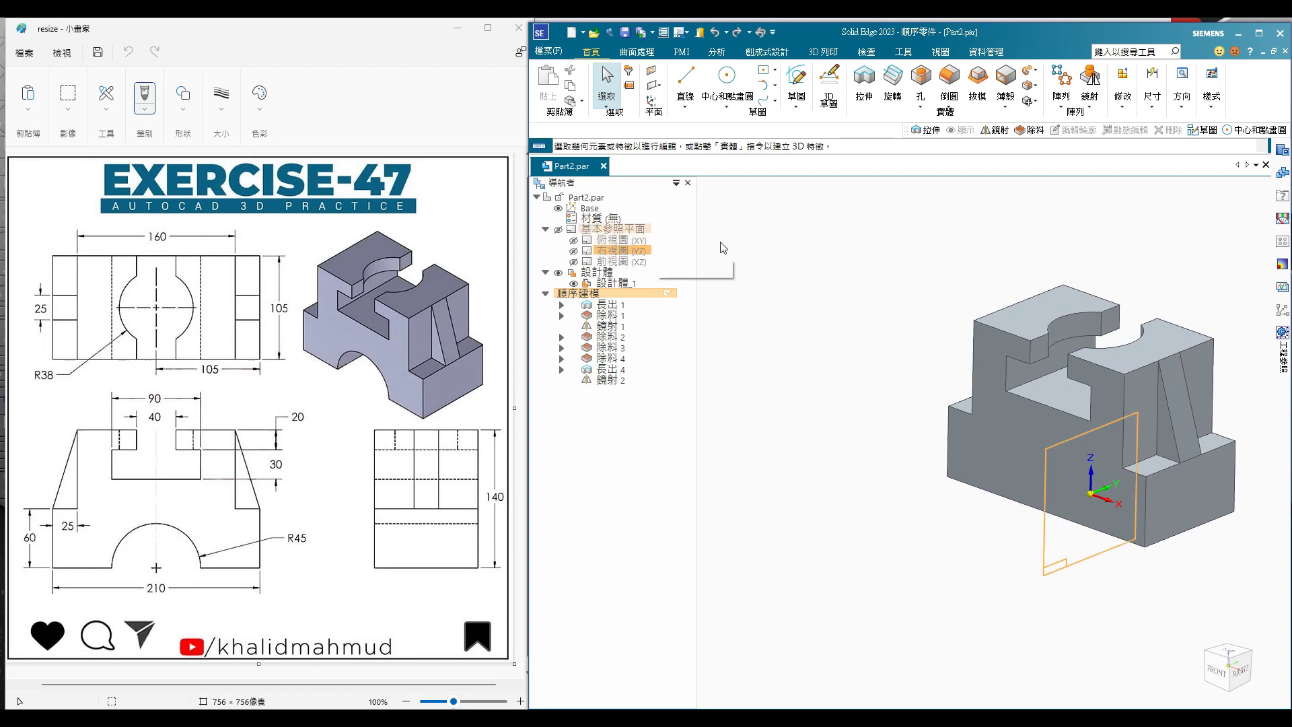
click(858, 93)
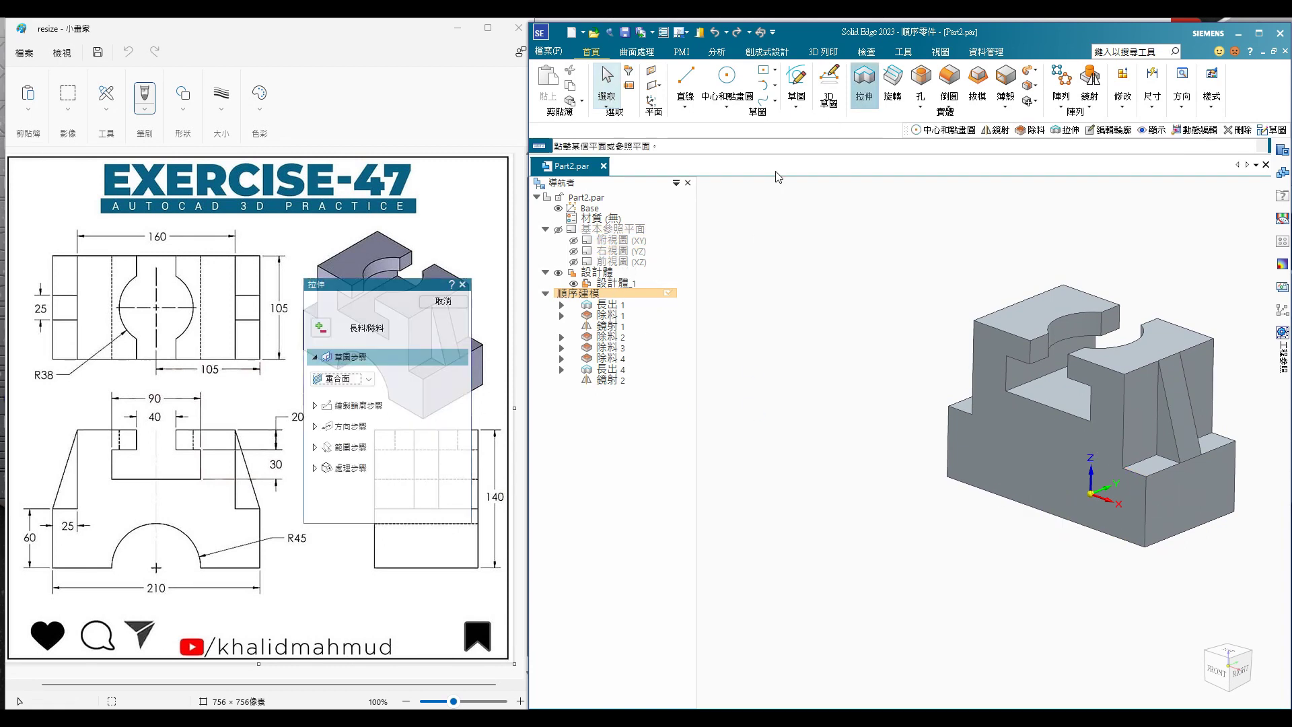
click(616, 262)
click(738, 84)
click(948, 398)
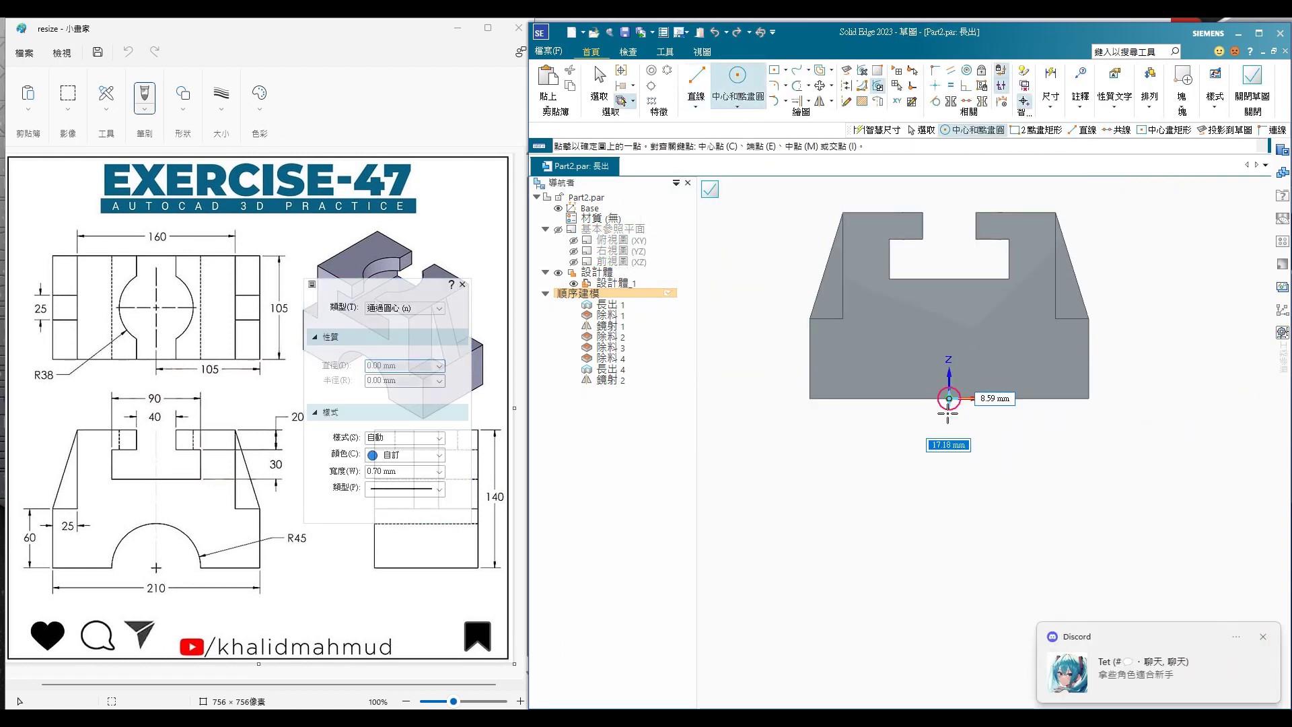
click(1040, 399)
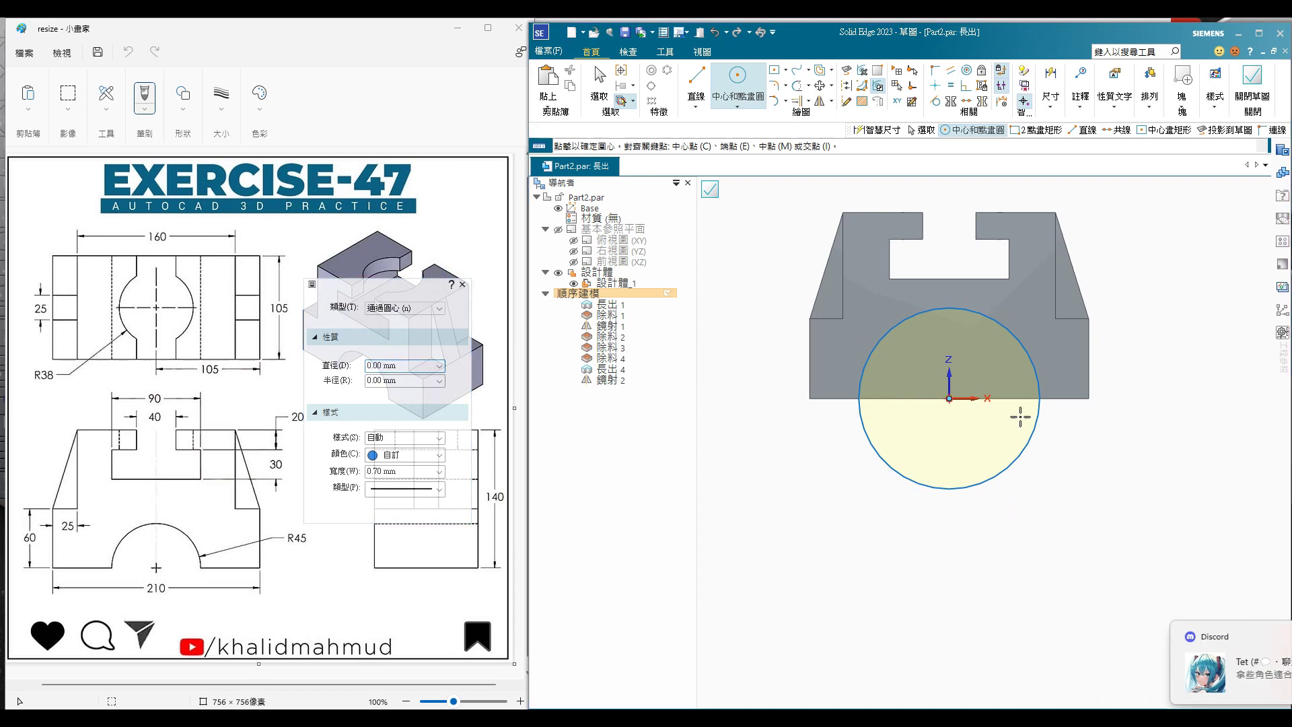
- Dimension the circle to a 90 mm diameter and close the sketch
click(816, 85)
click(1051, 90)
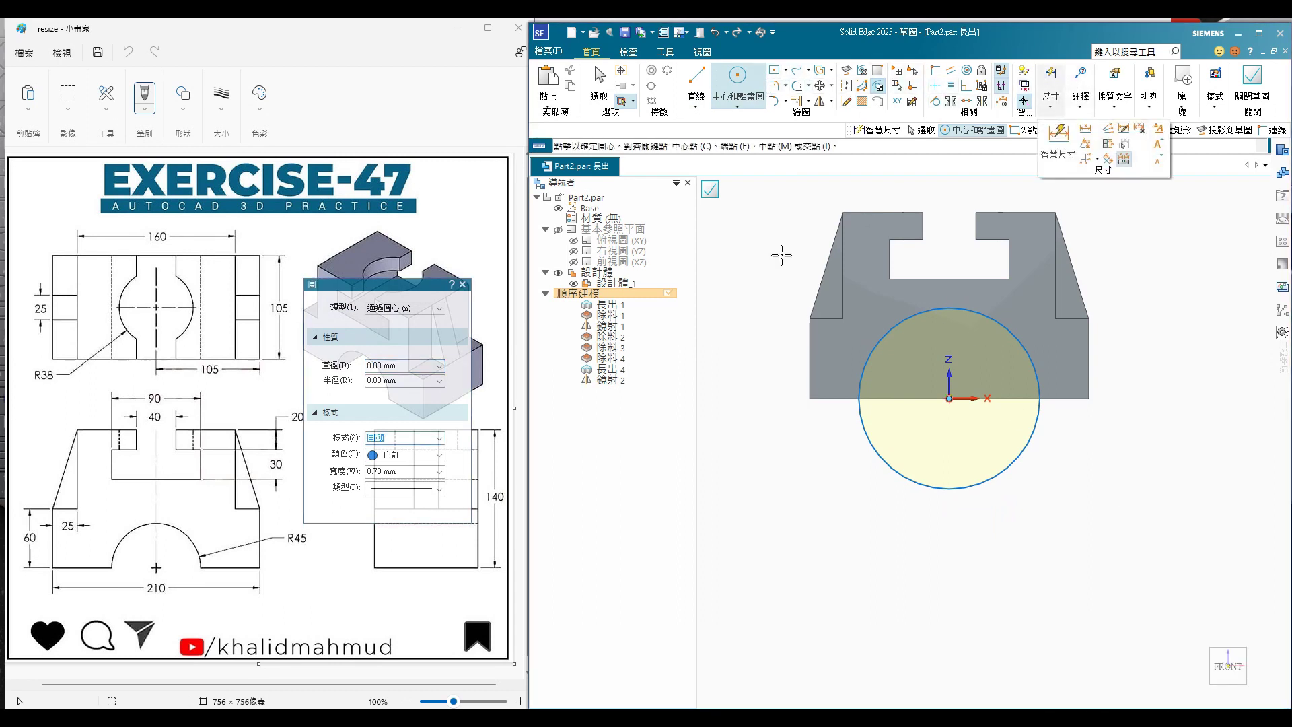
click(1035, 368)
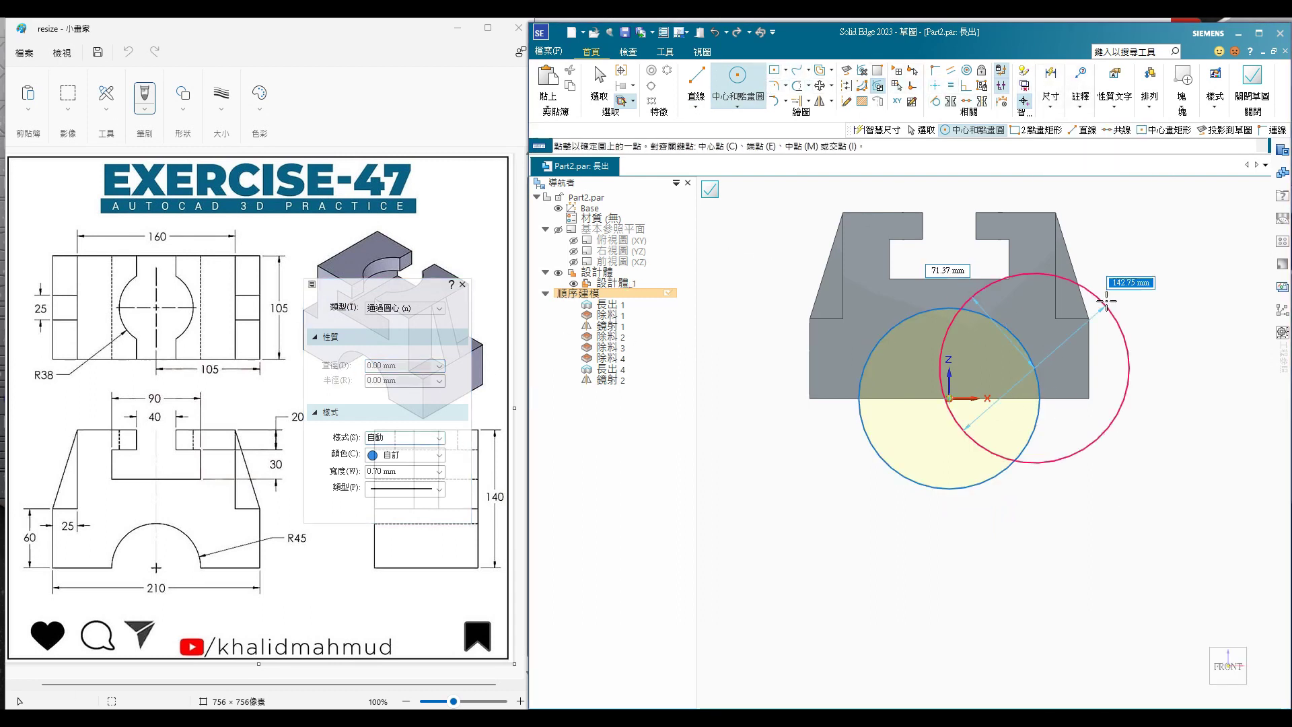
key(Escape)
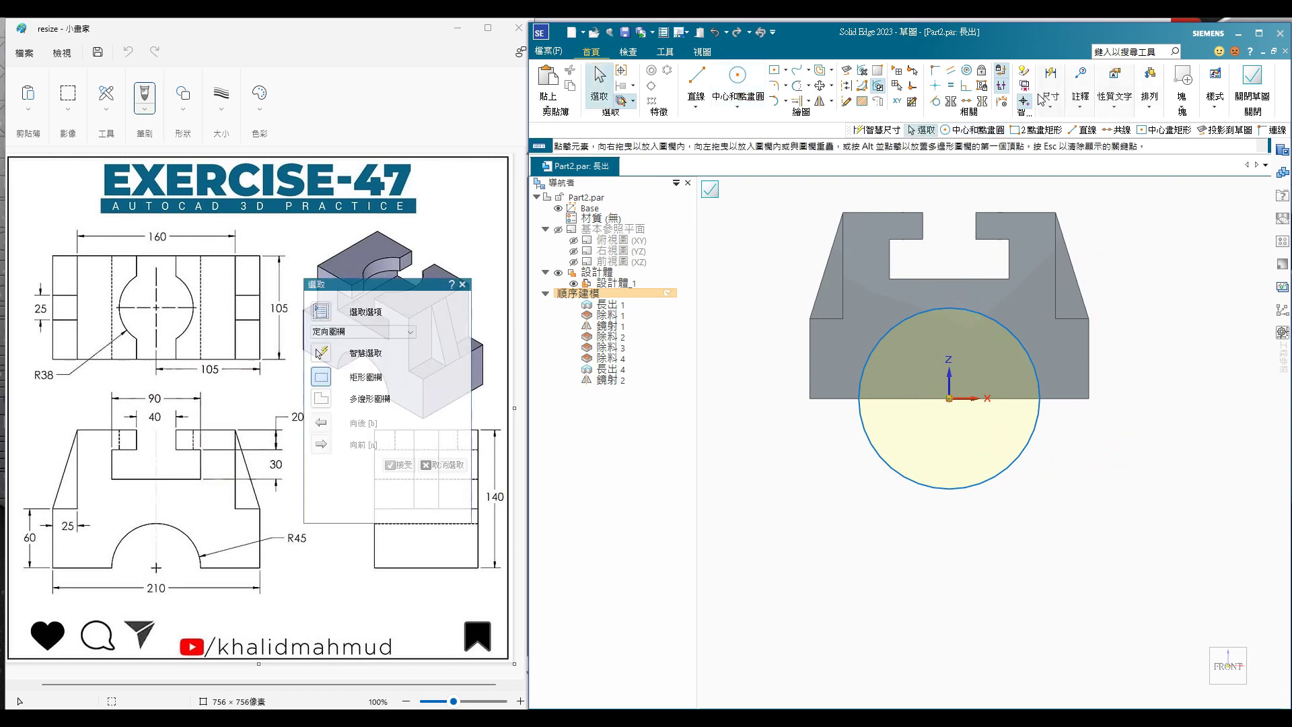
click(1048, 85)
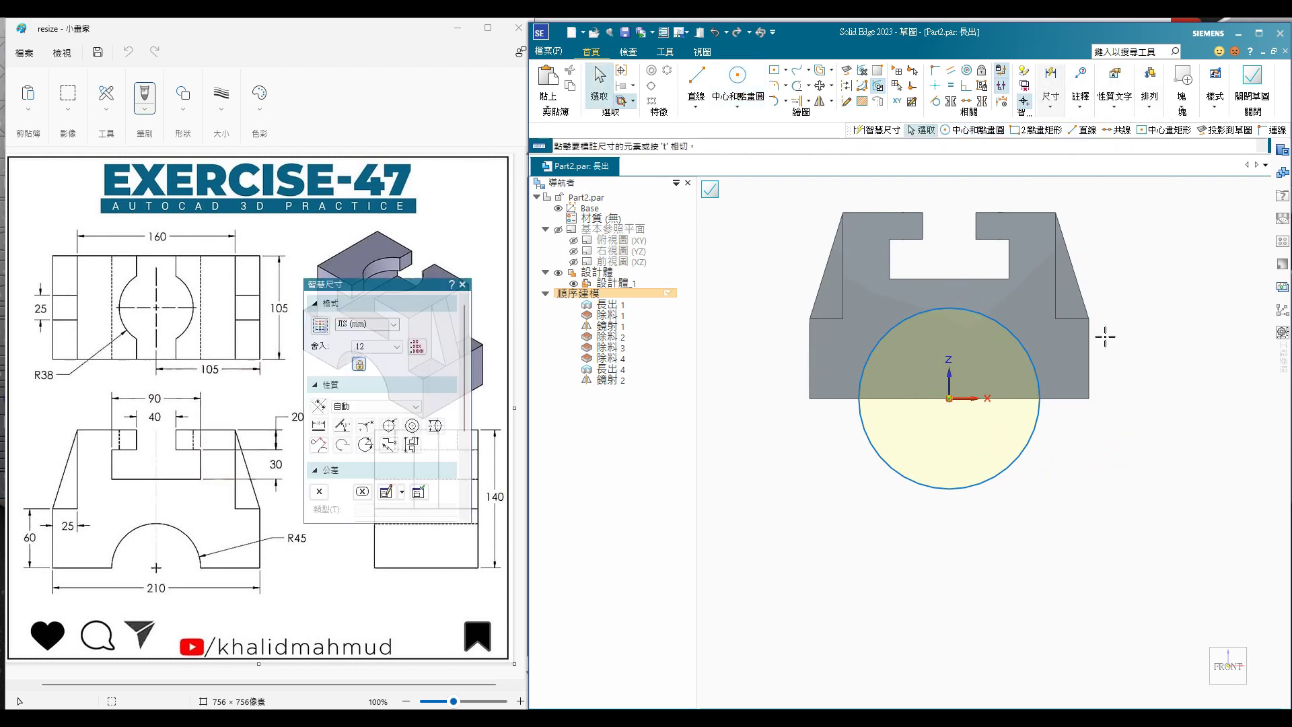
click(1034, 368)
click(1107, 286)
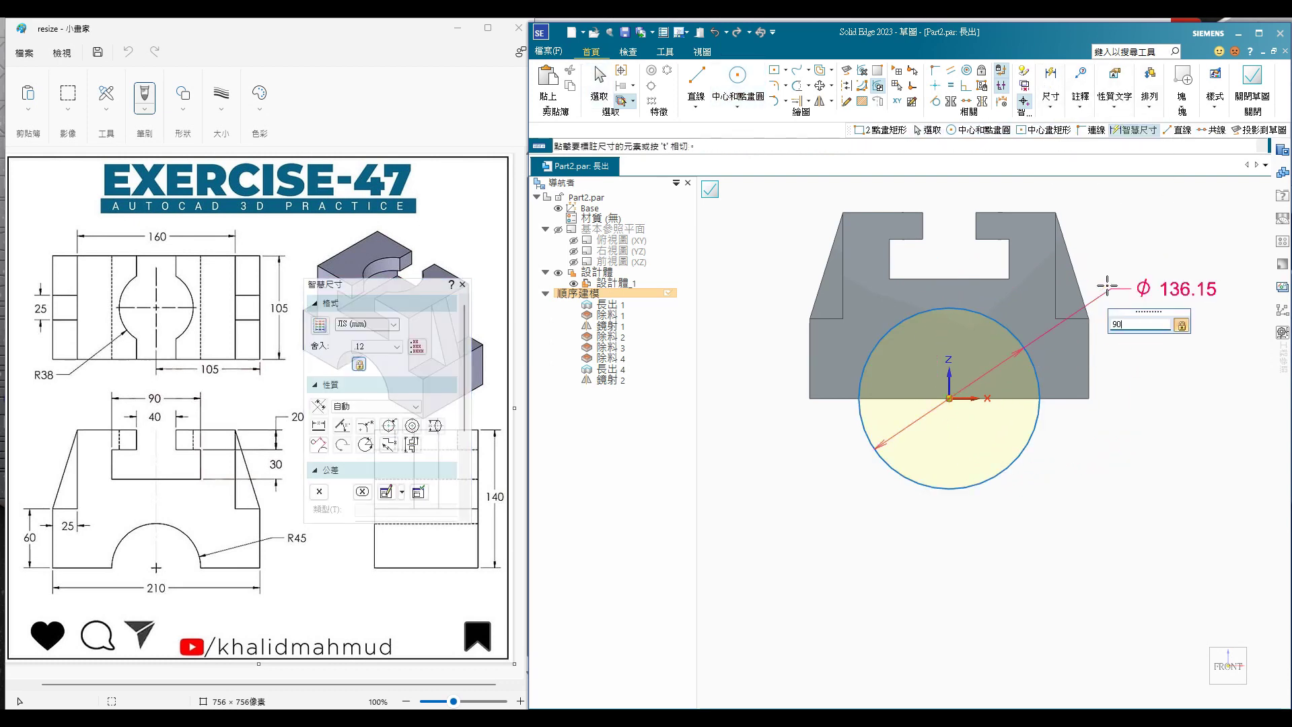
key(Return)
click(905, 414)
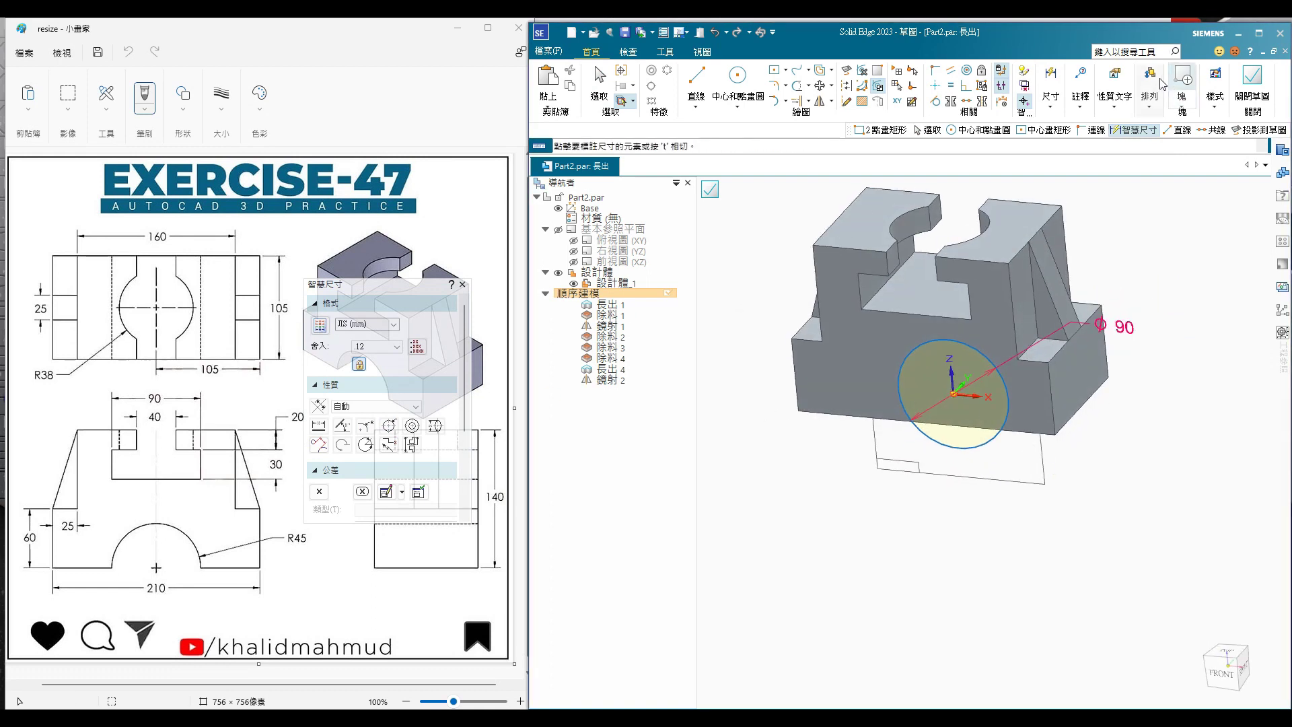
click(710, 189)
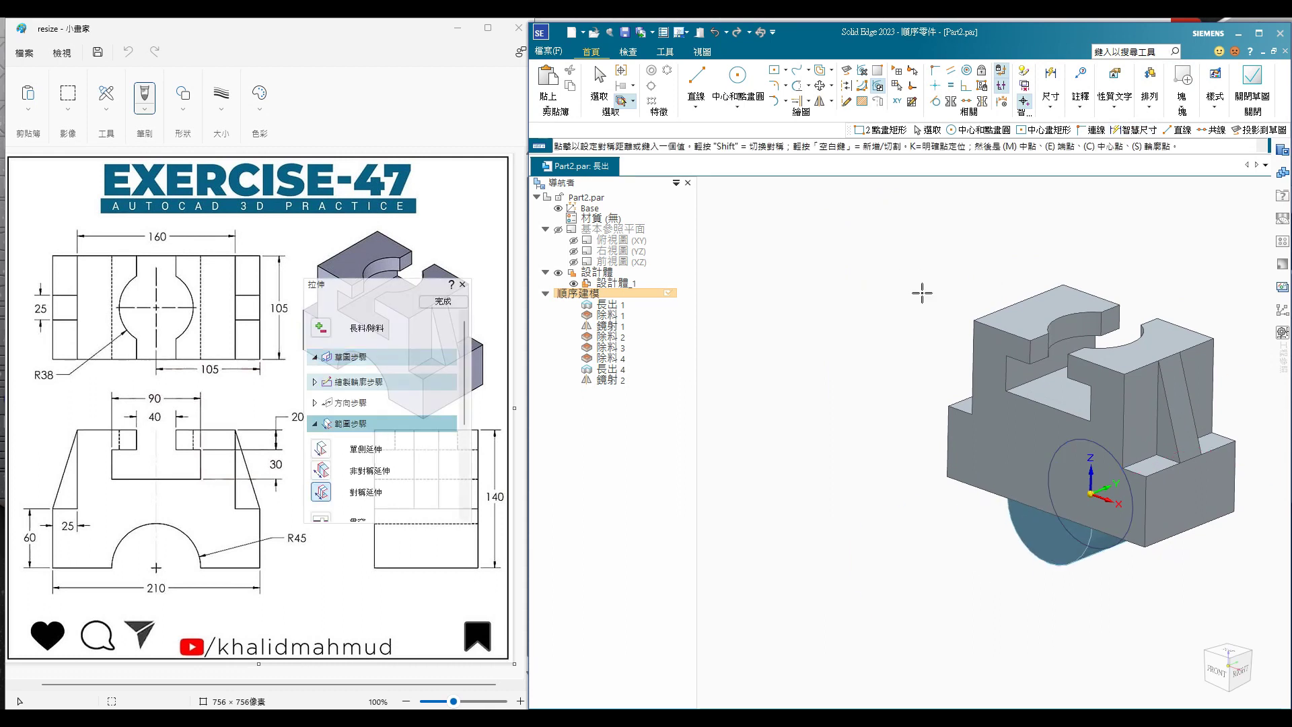
- Make the Ø90 extrude a symmetric cut through the block, forming the semicircular arch
click(868, 367)
click(321, 329)
click(339, 374)
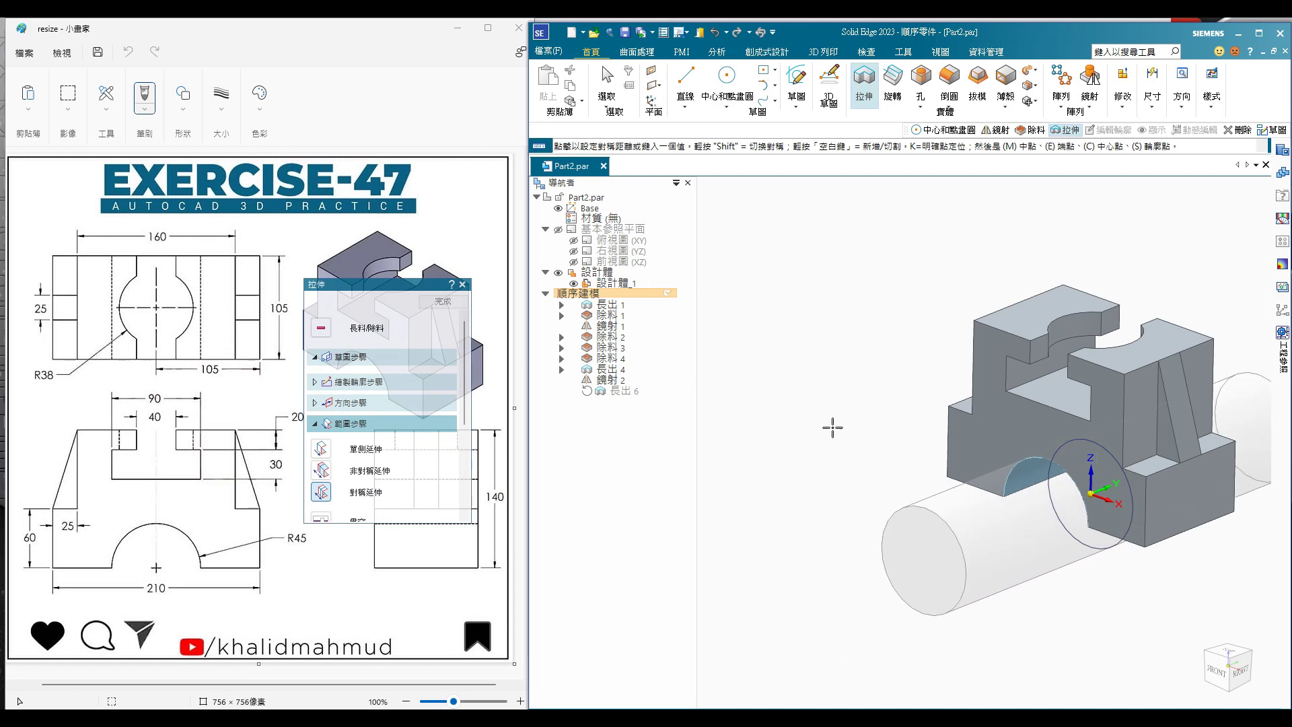
click(833, 426)
click(443, 302)
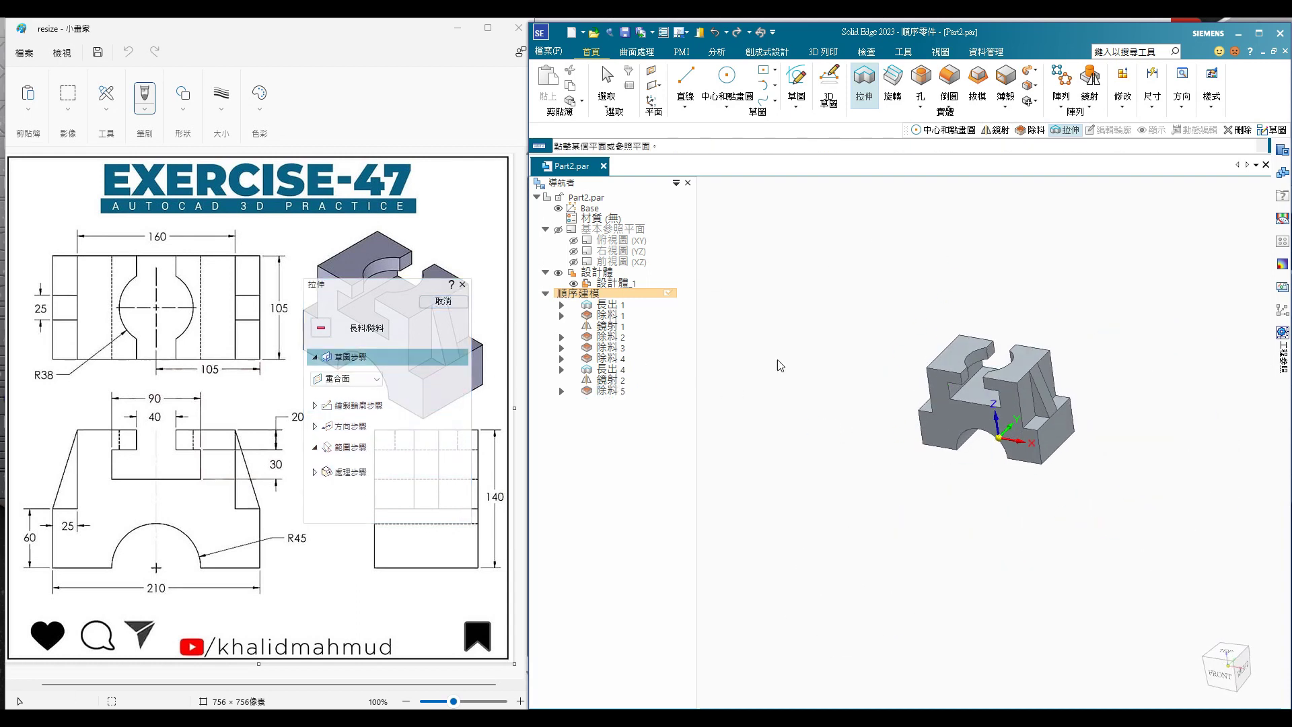
- Exit the extrude command and orbit the model to inspect the arch
click(455, 309)
scroll(894, 444, up, 2)
mouse_move(875, 430)
middle_down()
mouse_move(894, 445)
mouse_move(867, 394)
middle_up()
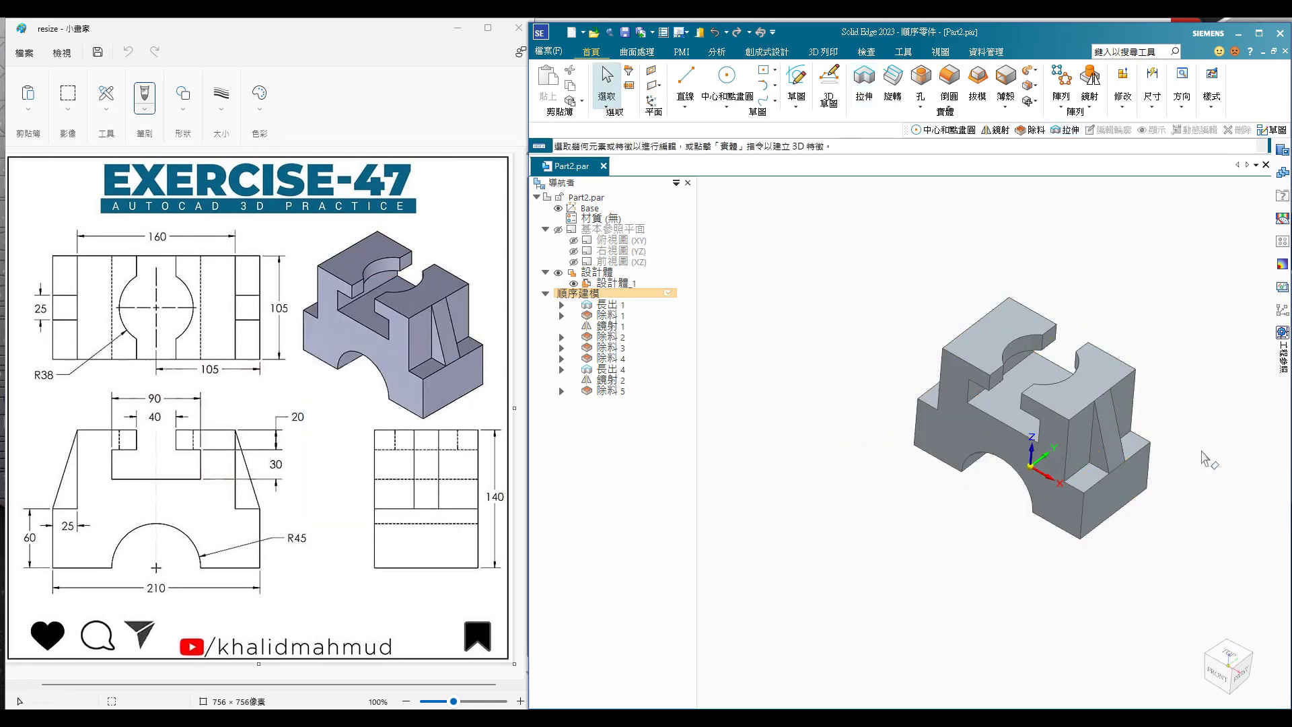